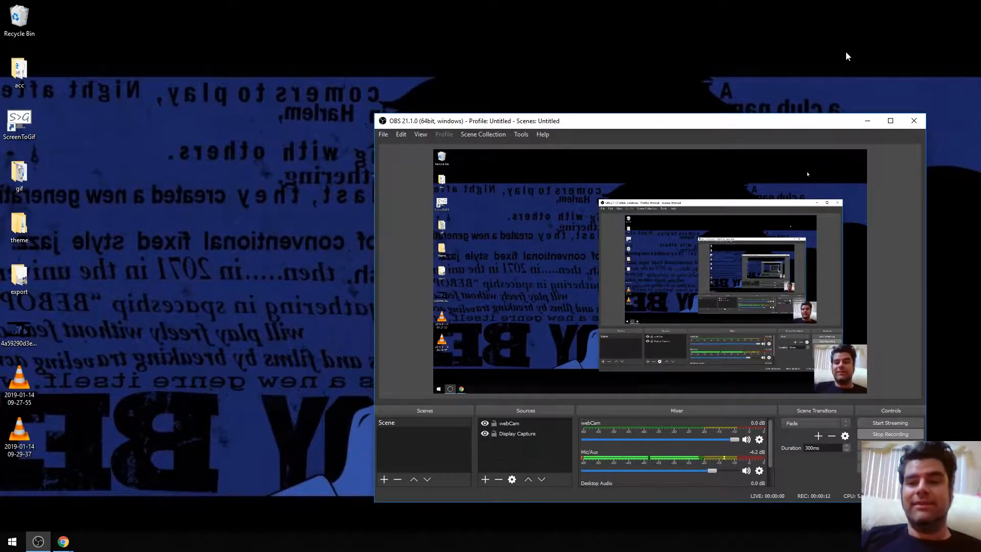
# Step: Minimize the recording window, launch Unity Hub and open the Puppet3DWorkshop project from disk
pyautogui.click(867, 121)
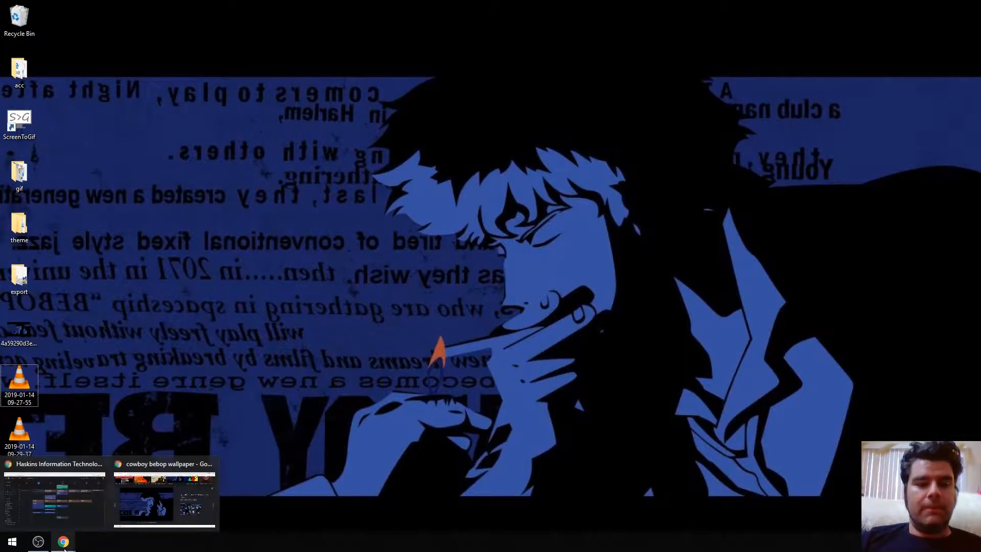
pyautogui.click(11, 542)
pyautogui.write('hub')
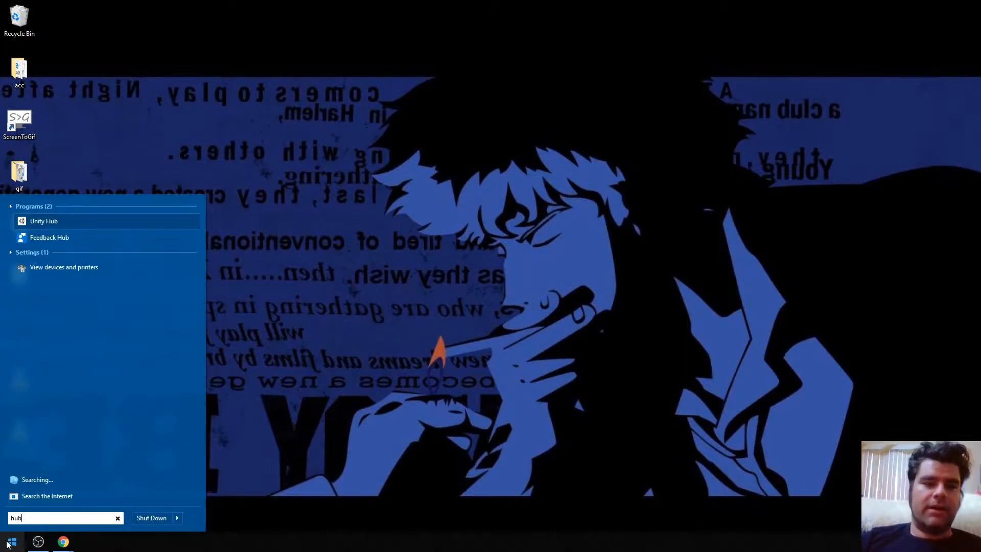
pyautogui.click(71, 222)
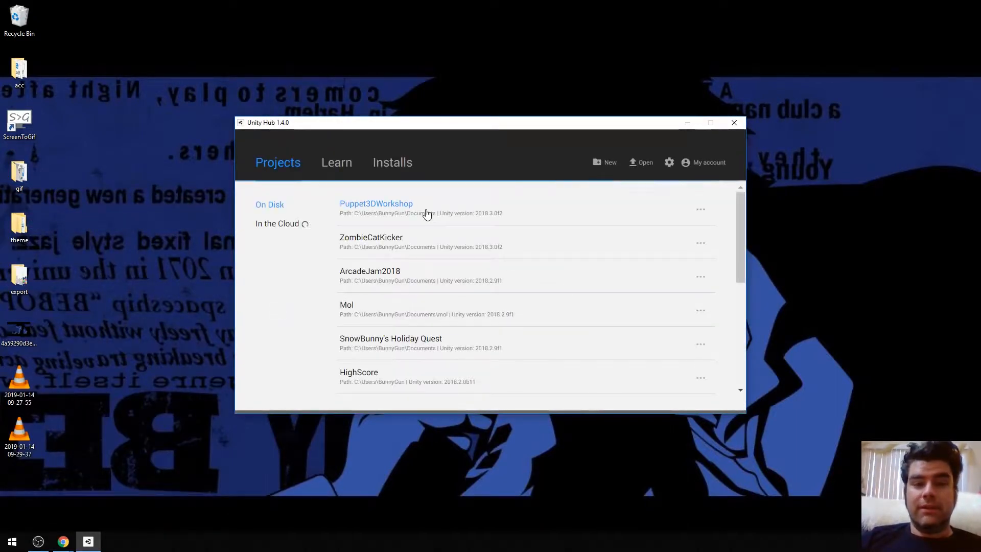
pyautogui.click(398, 204)
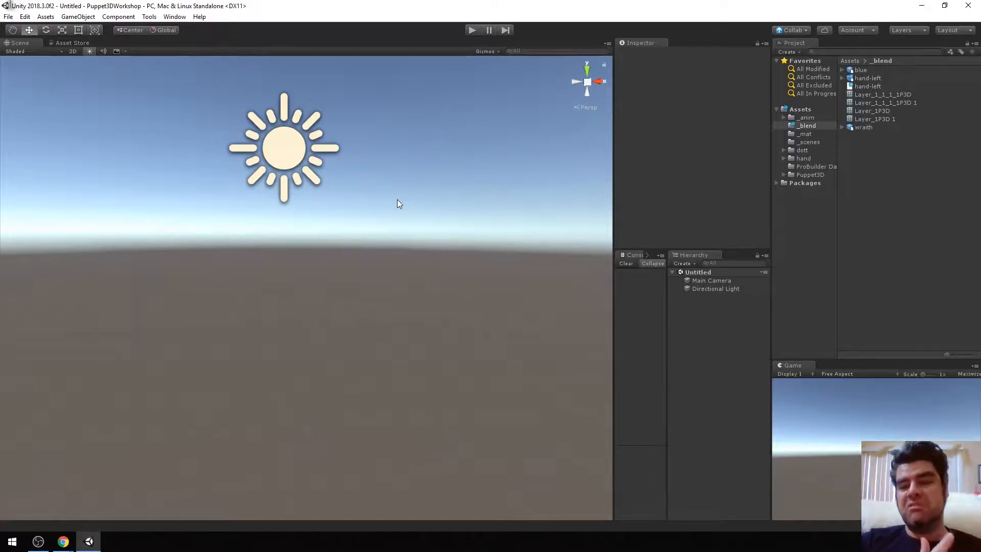
# Step: Remove the skybox material in the scene's Lighting settings and close the Lighting window
pyautogui.click(679, 149)
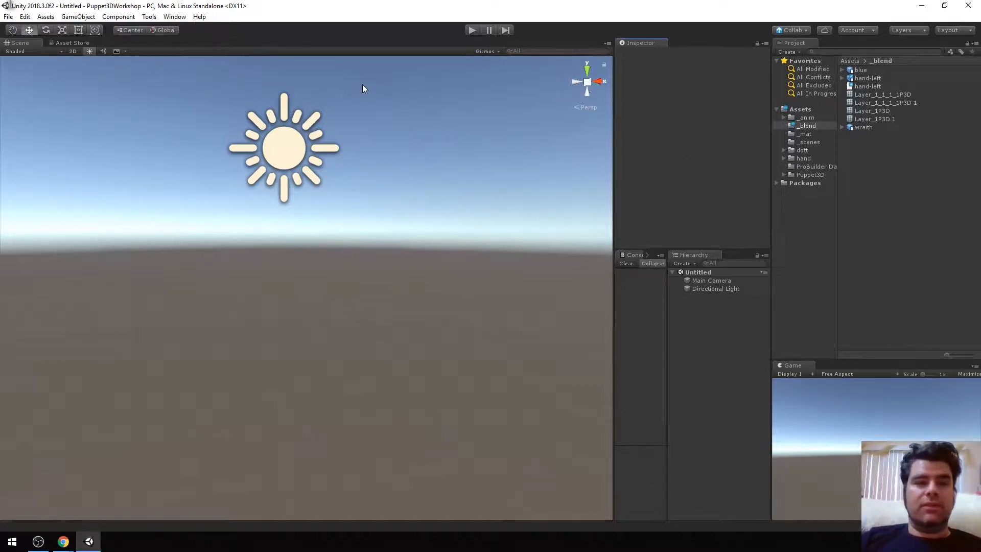
pyautogui.click(166, 18)
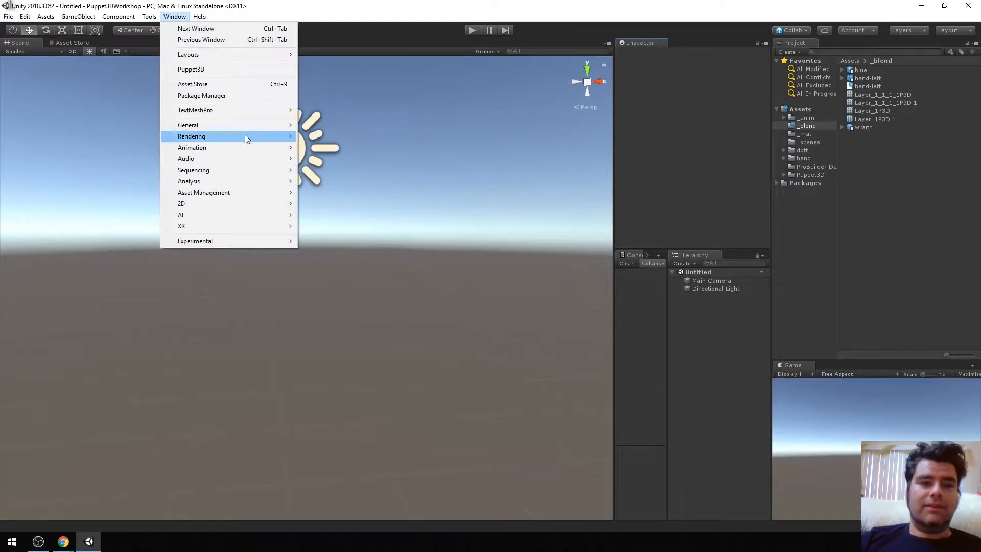
pyautogui.moveTo(245, 135)
pyautogui.click(331, 135)
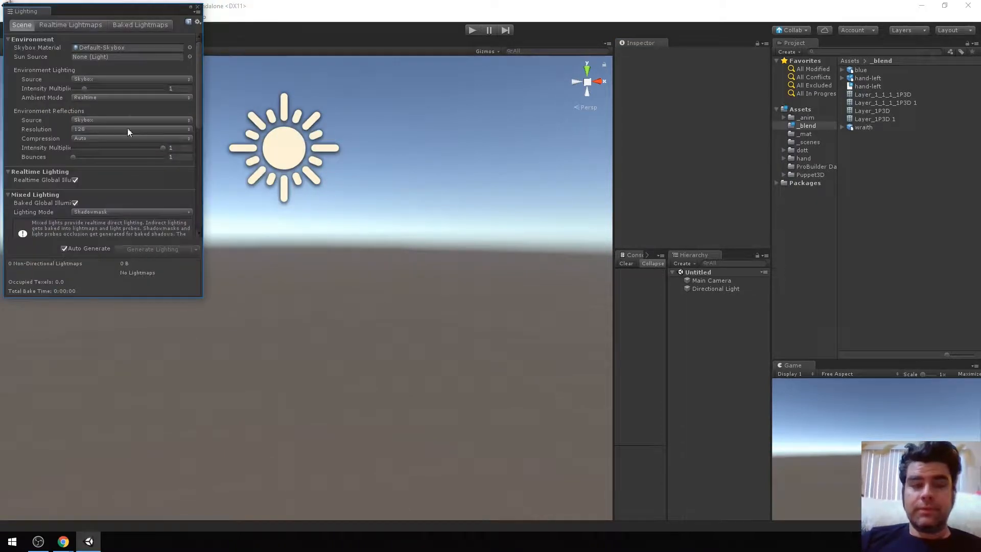
pyautogui.click(146, 49)
pyautogui.press('Delete')
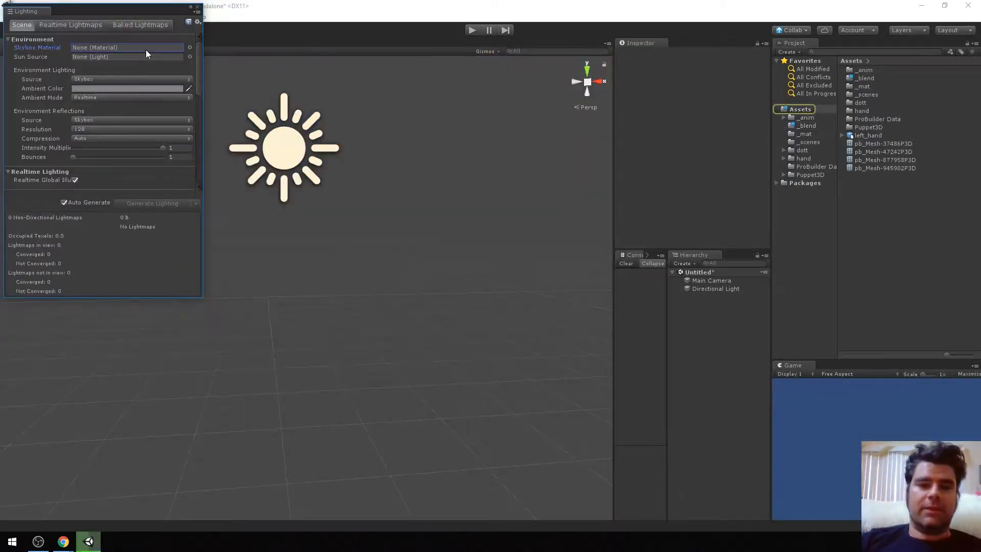
pyautogui.click(198, 12)
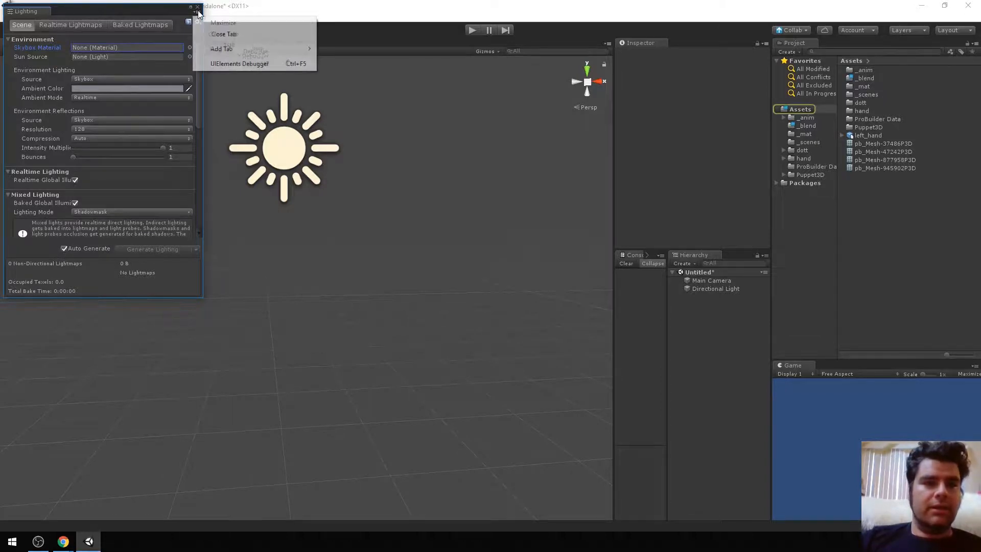
pyautogui.click(199, 12)
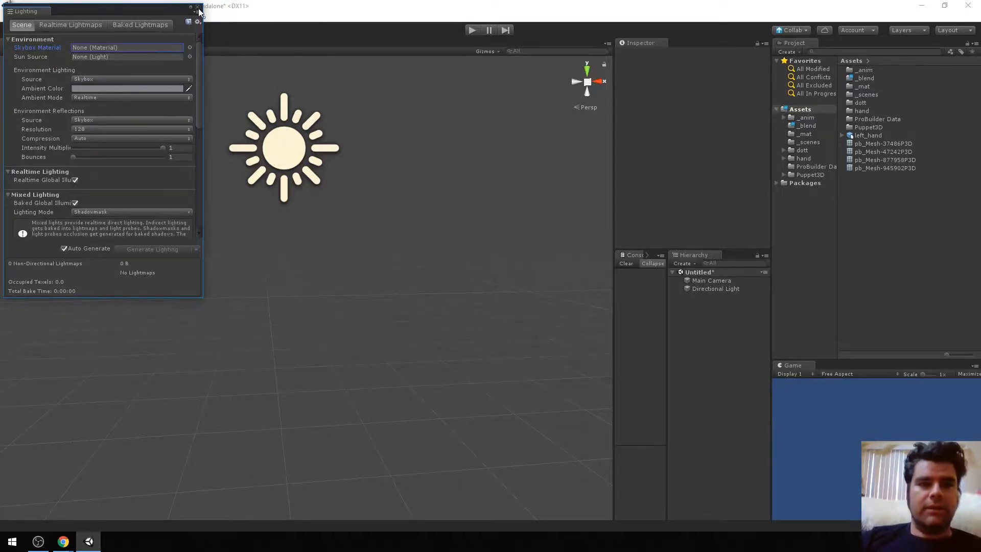
pyautogui.click(197, 7)
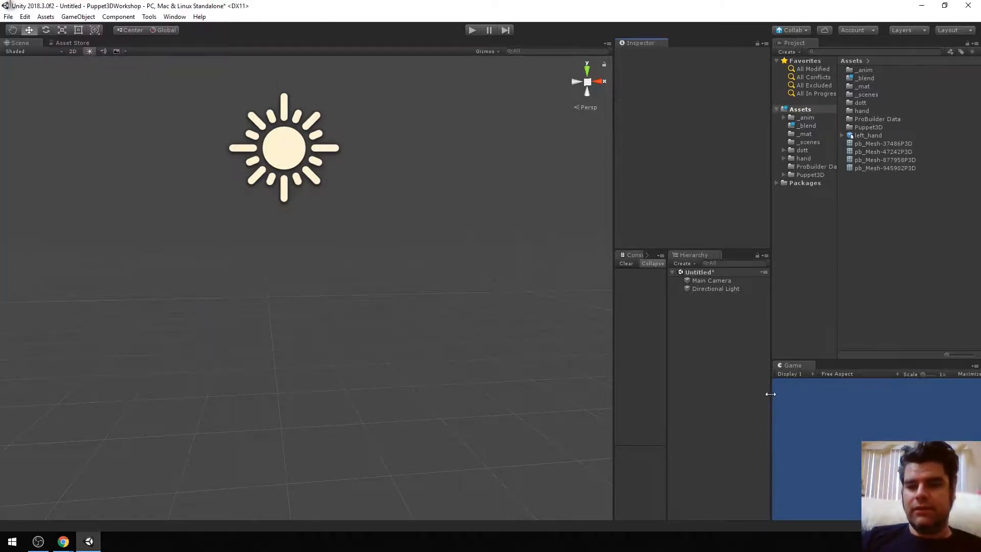
# Step: Widen the Inspector and Hierarchy area, and add the hand-left model from the _blend folder to the scene
pyautogui.moveTo(770, 394); pyautogui.dragTo(863, 390)
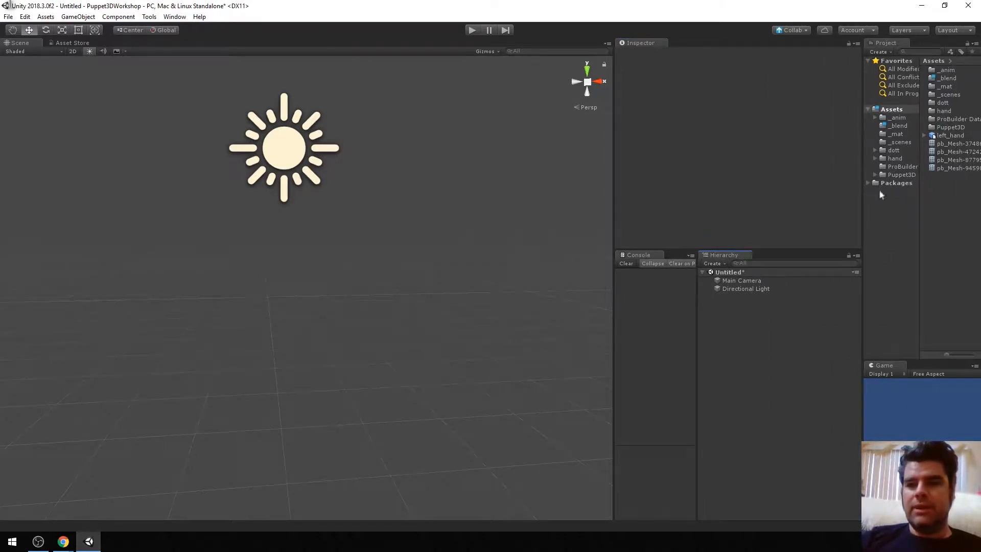
pyautogui.click(947, 71)
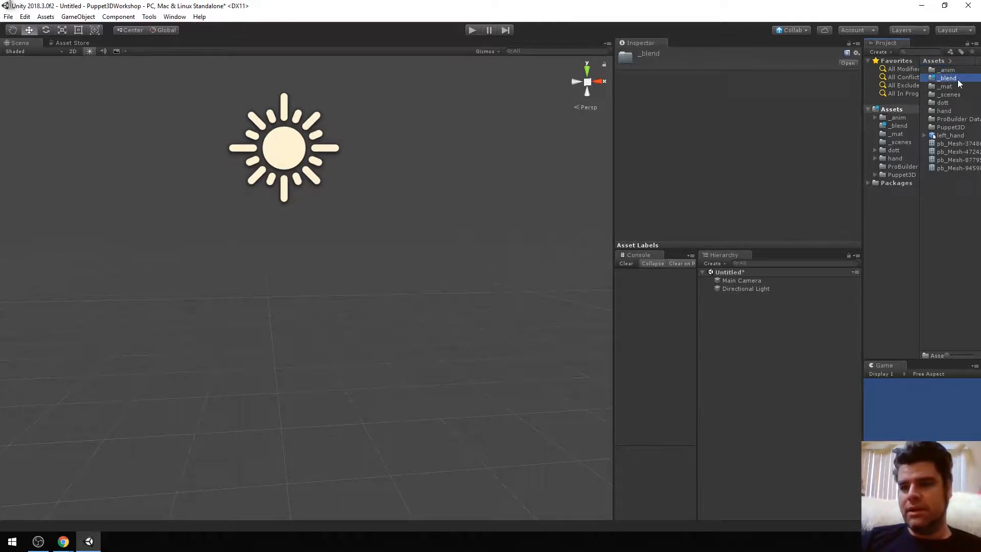
pyautogui.doubleClick(958, 80)
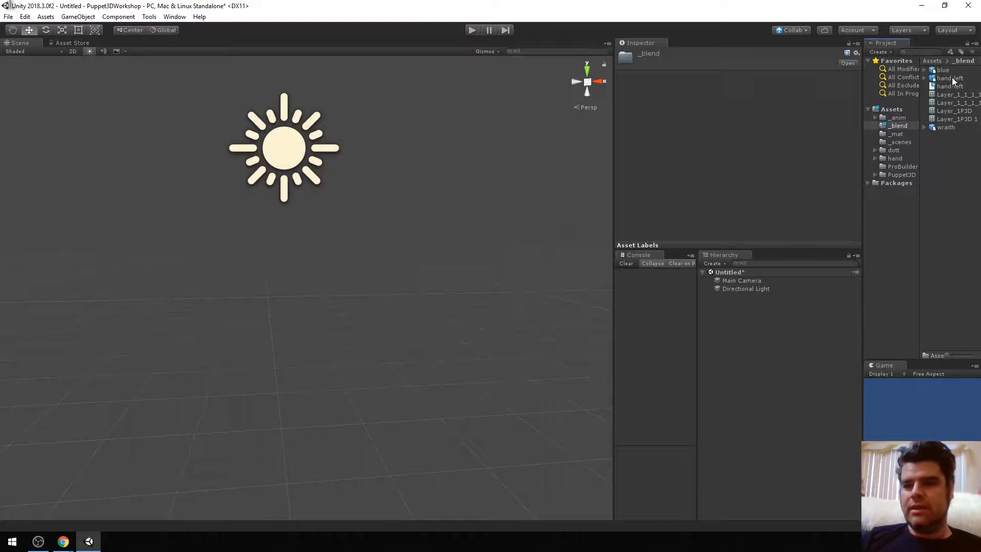
pyautogui.moveTo(951, 78); pyautogui.dragTo(738, 343)
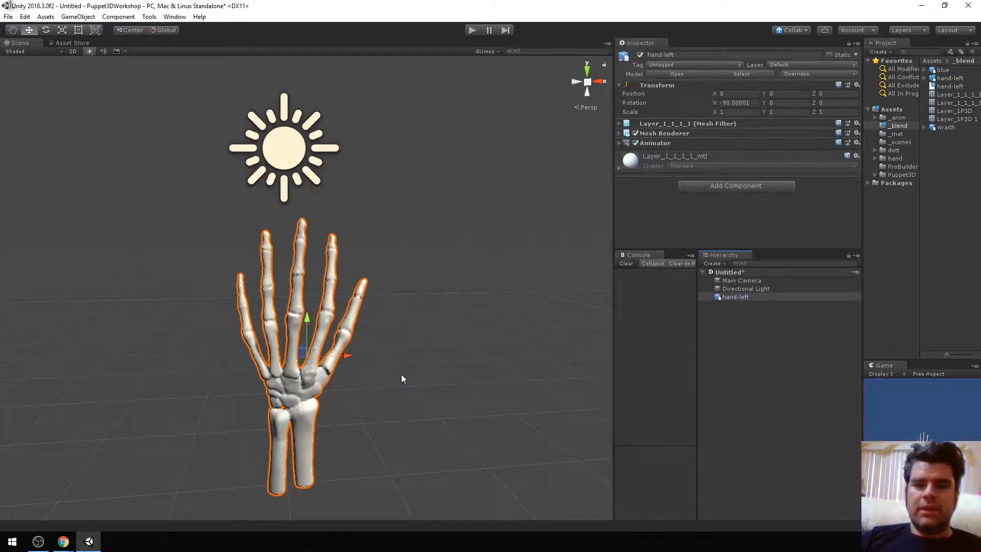
# Step: Open the hand-left model's source file in Blender and bring the whole hand into view
pyautogui.click(752, 102)
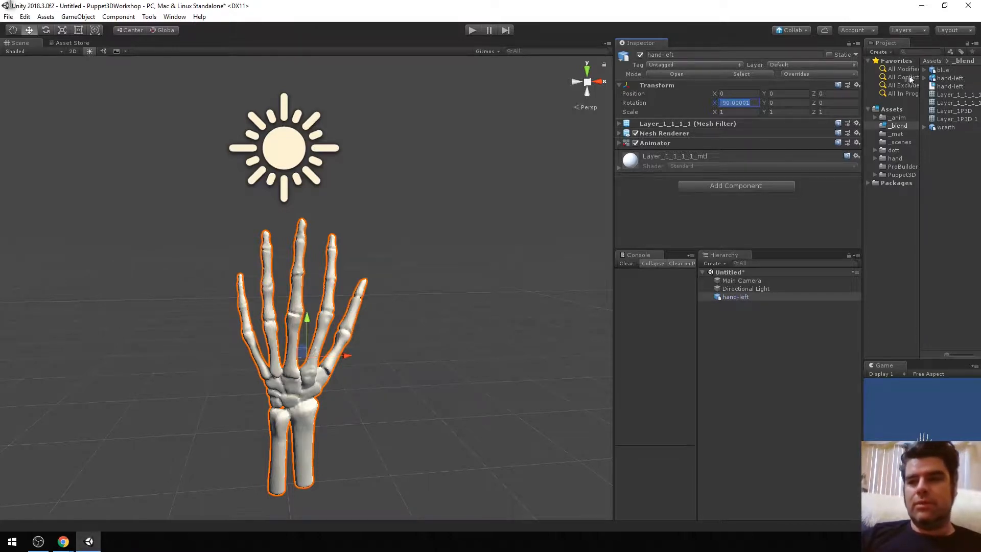
pyautogui.click(949, 79)
pyautogui.doubleClick(949, 80)
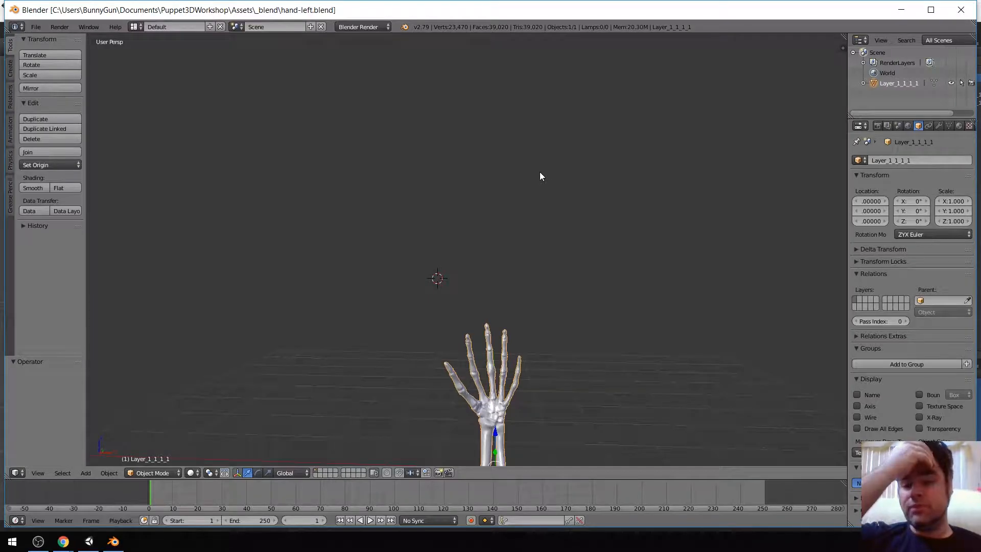
pyautogui.scroll(-2, 540, 176)
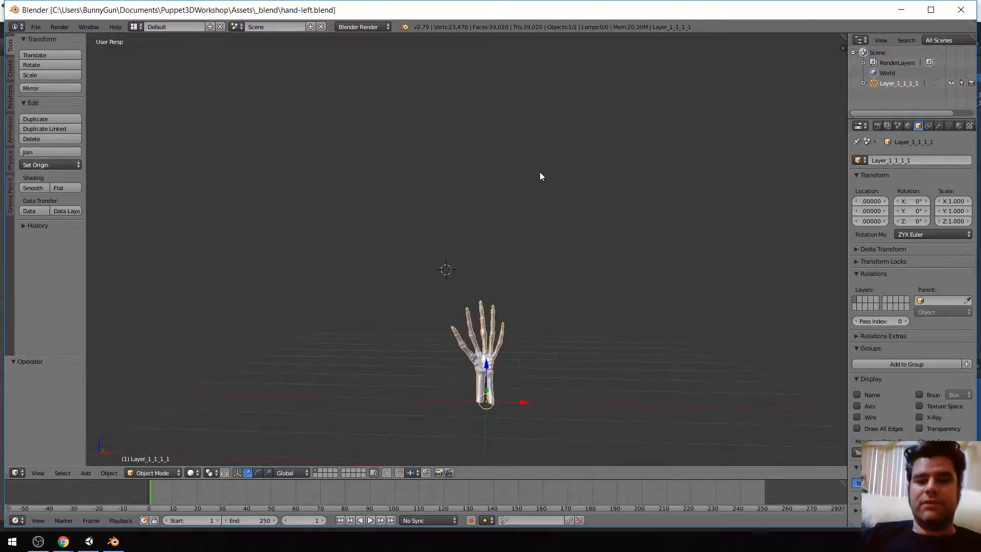
pyautogui.scroll(1, 528, 238)
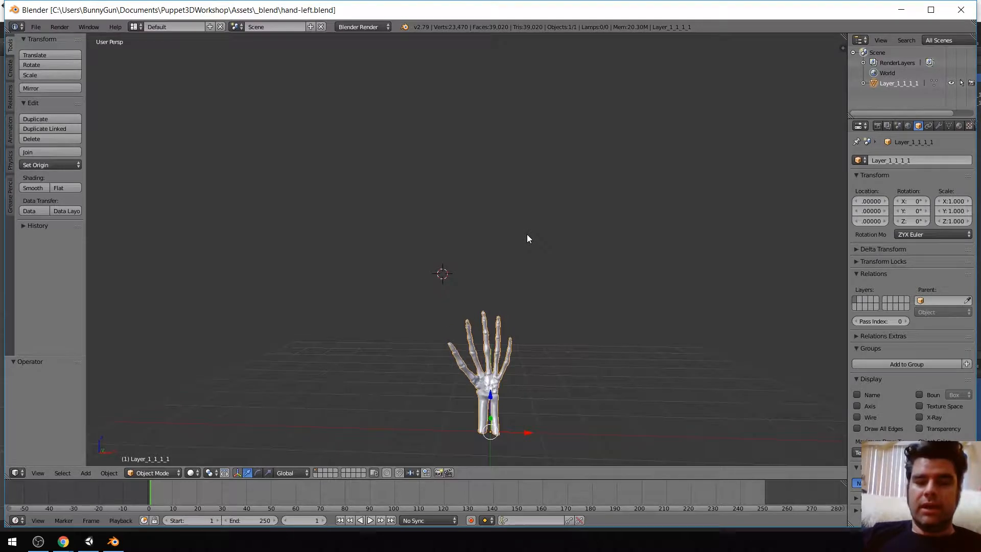
# Step: Check the hand-left object's rotation in Unity, and set the hand mesh's X rotation to -90° in Blender
pyautogui.hotkey('alt', 'Tab')
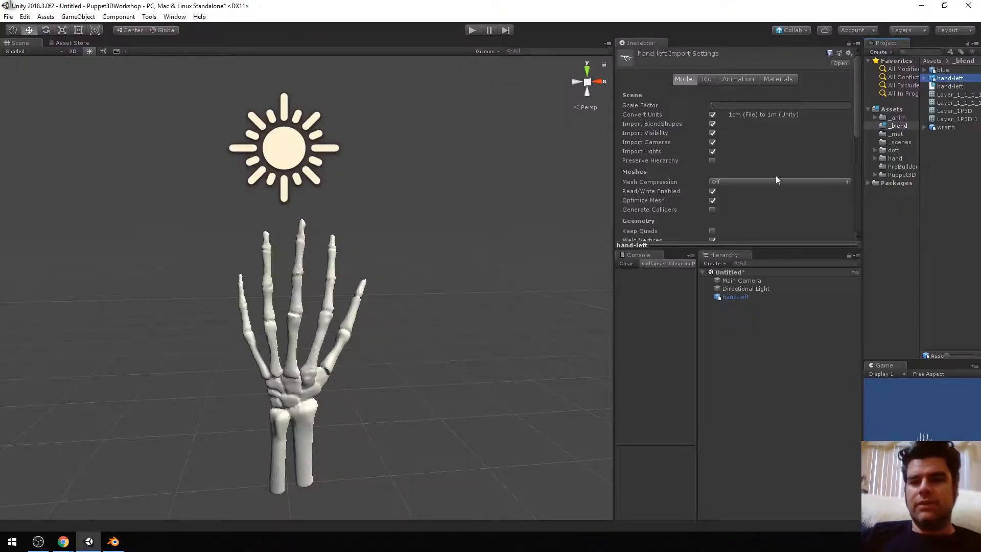
pyautogui.click(746, 299)
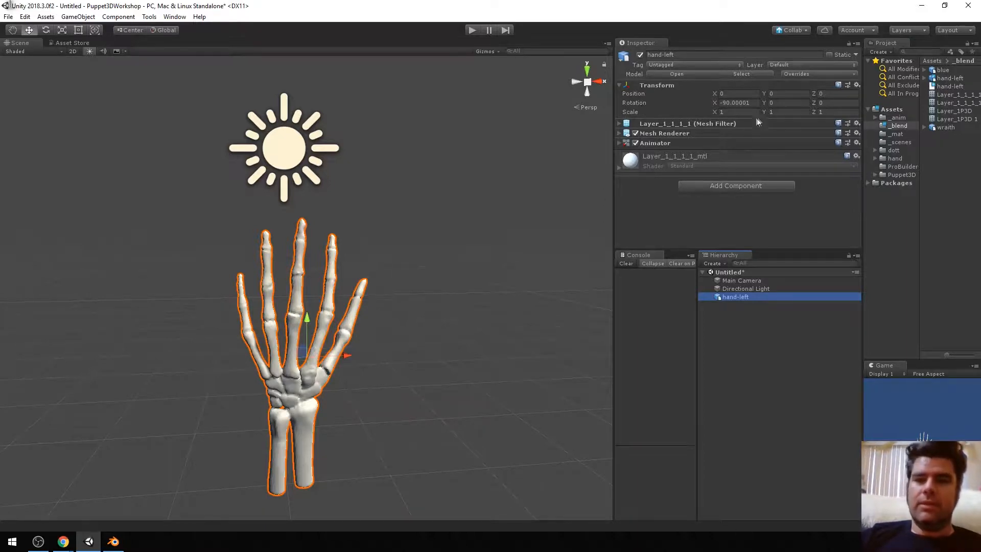
pyautogui.hotkey('alt', 'Tab')
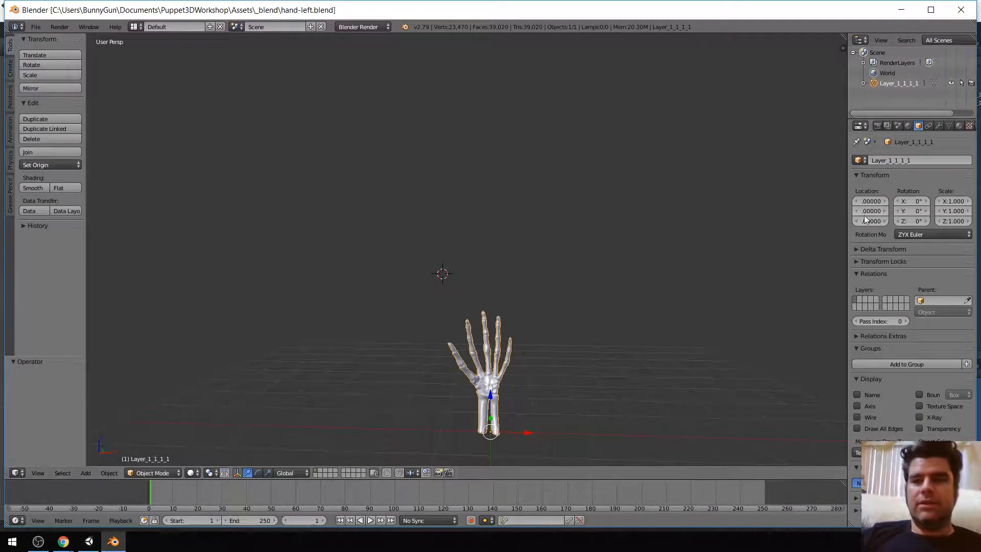
pyautogui.click(898, 84)
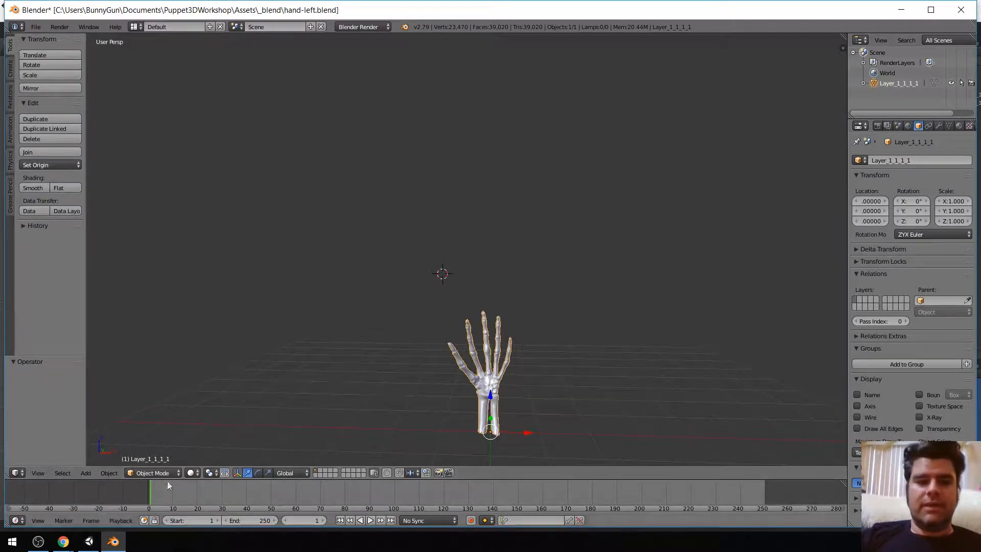
pyautogui.click(912, 201)
pyautogui.write('-90')
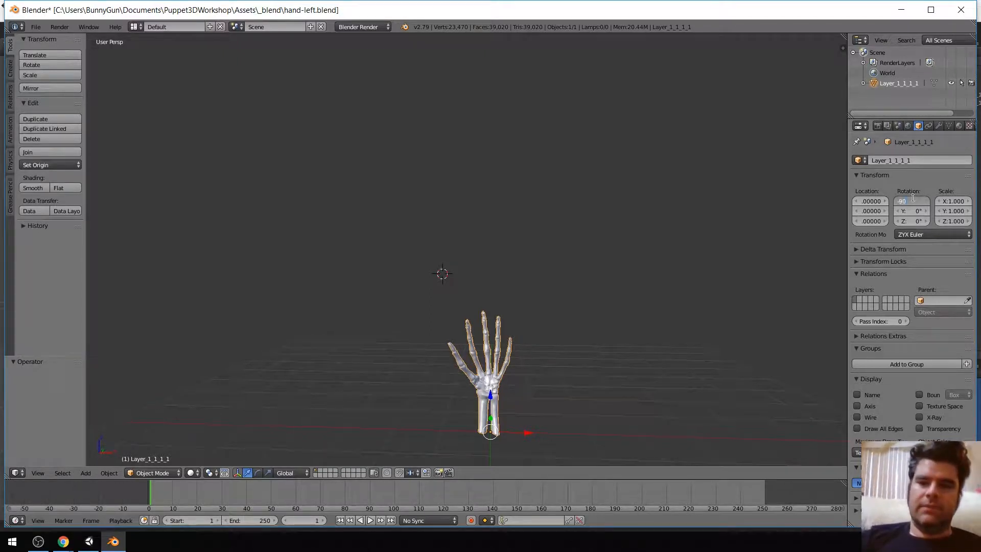
pyautogui.press('Return')
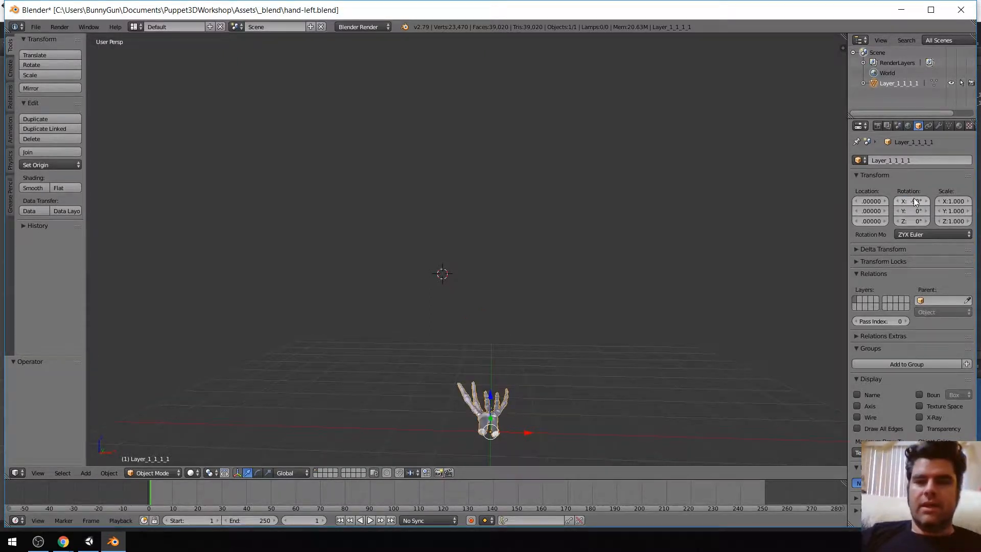
# Step: Apply the rotation transform to the hand mesh
pyautogui.hotkey('ctrl', 'shift', 'a')
pyautogui.hotkey('ctrl', 'a')
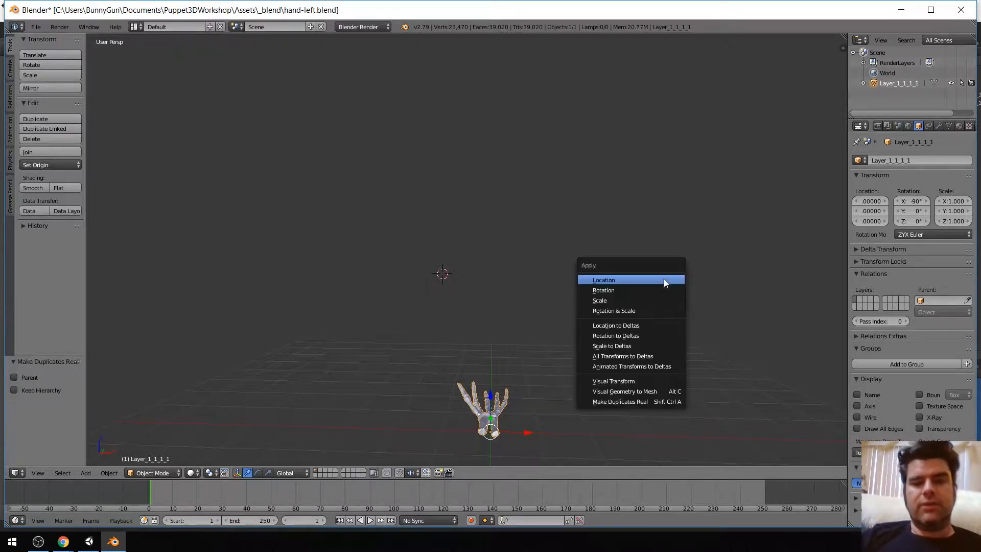
pyautogui.click(631, 295)
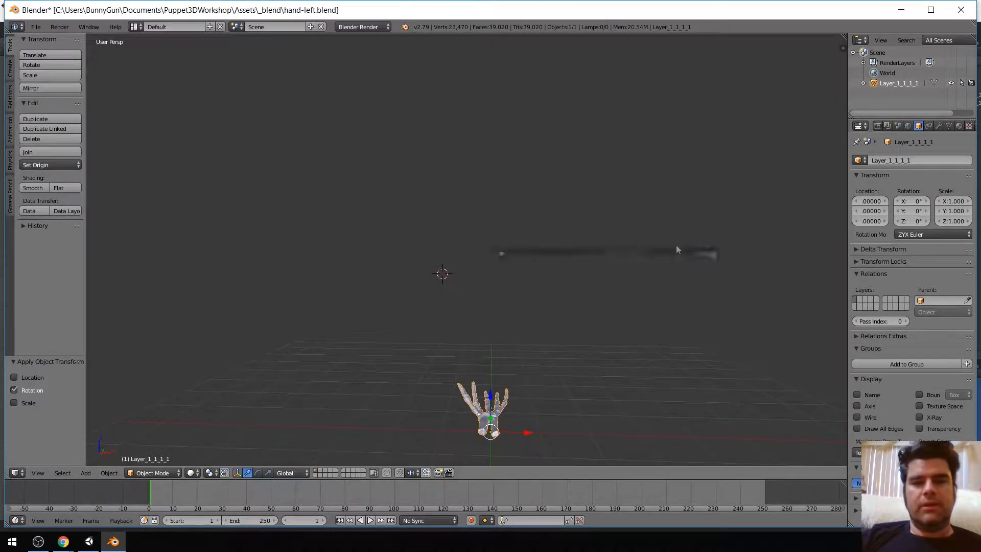
# Step: Save over the hand-left.blend file and close Blender to return to Unity
pyautogui.hotkey('ctrl', 's')
pyautogui.click(676, 247)
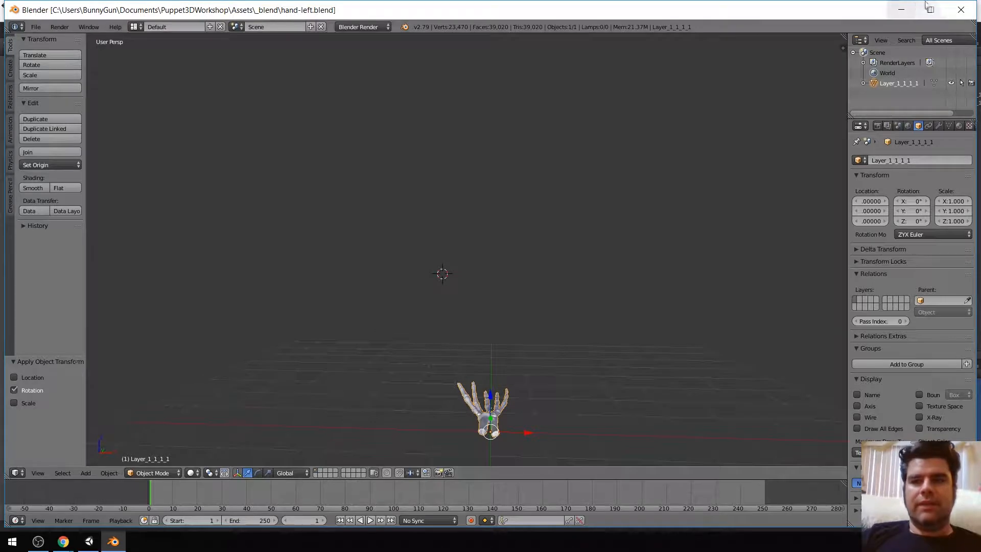
pyautogui.click(960, 10)
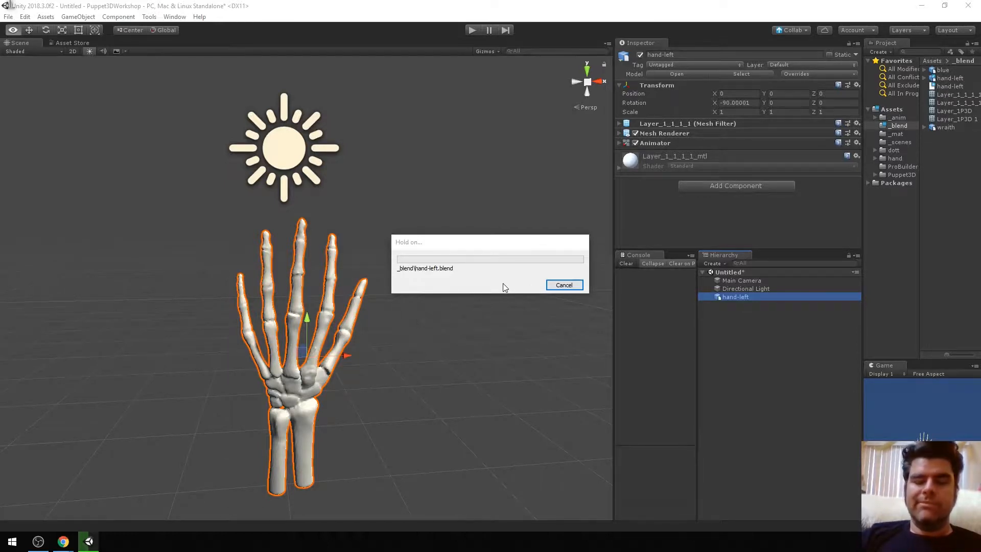
# Step: Delete the hand-left object from the scene and add the reimported hand-left model from the _blend folder again
pyautogui.scroll(-5, 471, 317)
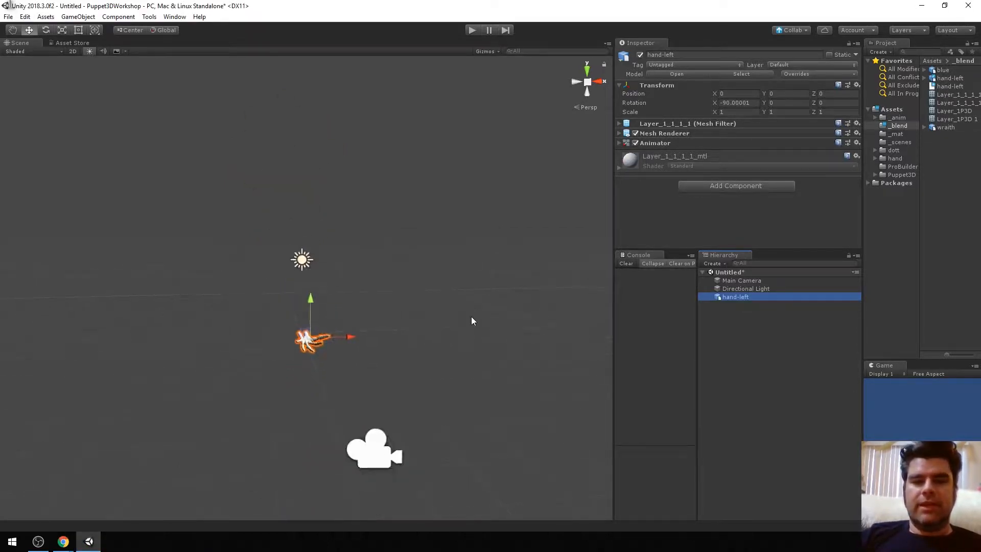
pyautogui.scroll(3, 471, 321)
pyautogui.click(761, 323)
pyautogui.click(752, 296)
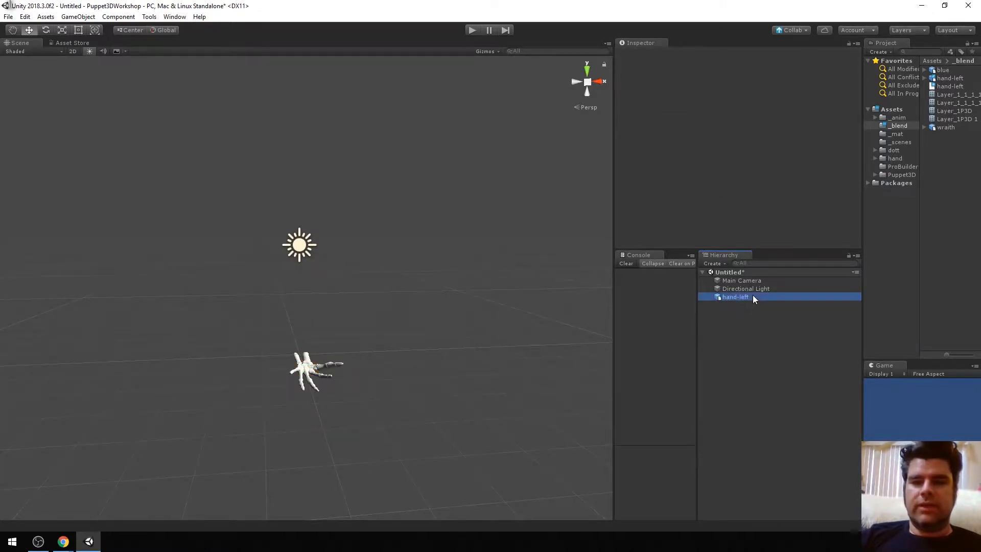
pyautogui.rightClick(753, 296)
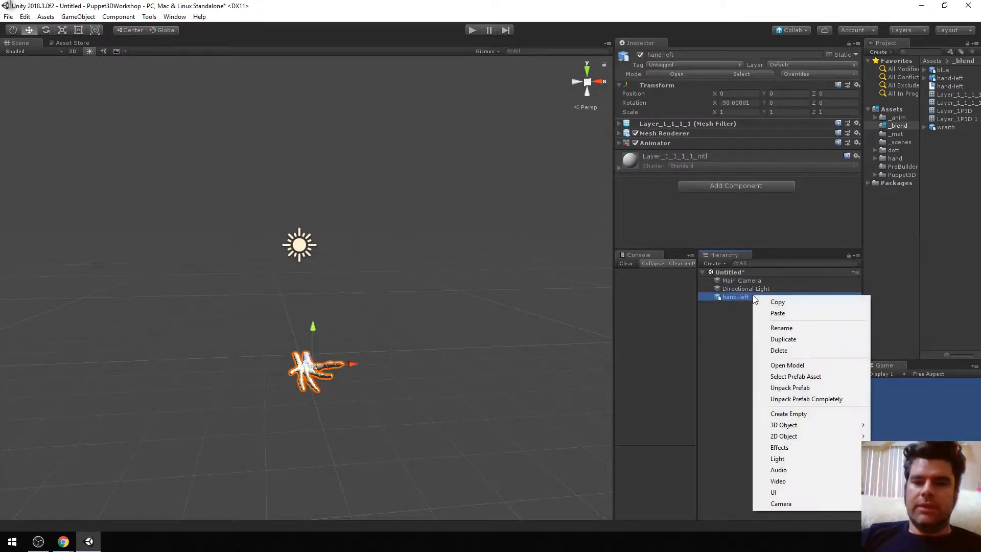
pyautogui.click(777, 350)
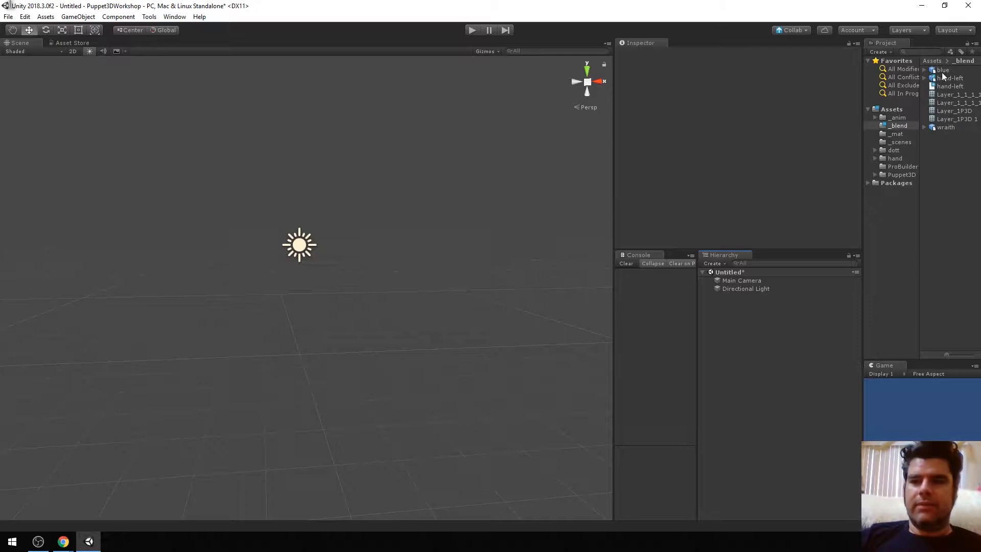
pyautogui.moveTo(950, 78); pyautogui.dragTo(774, 378)
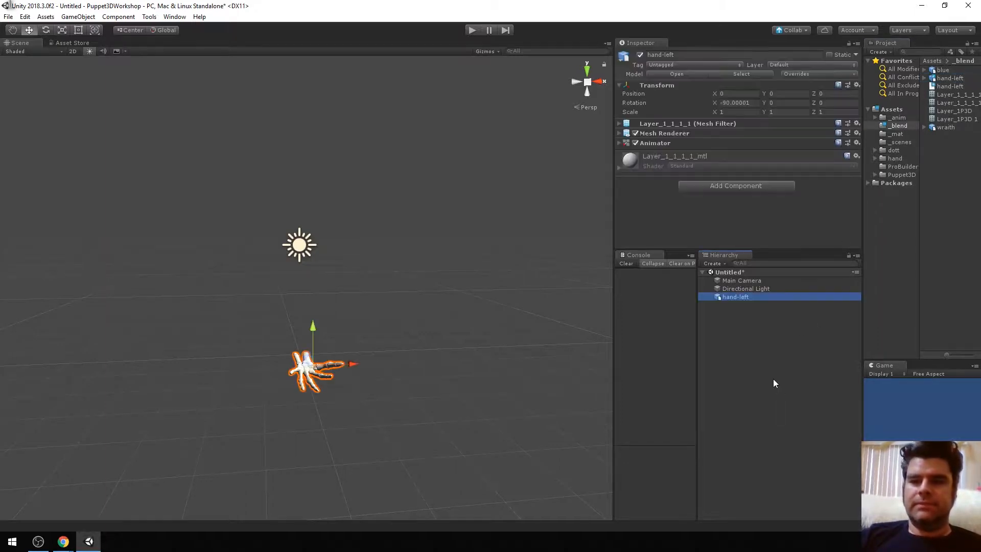
# Step: Set the hand-left object's X rotation to 0
pyautogui.click(749, 103)
pyautogui.press('BackSpace')
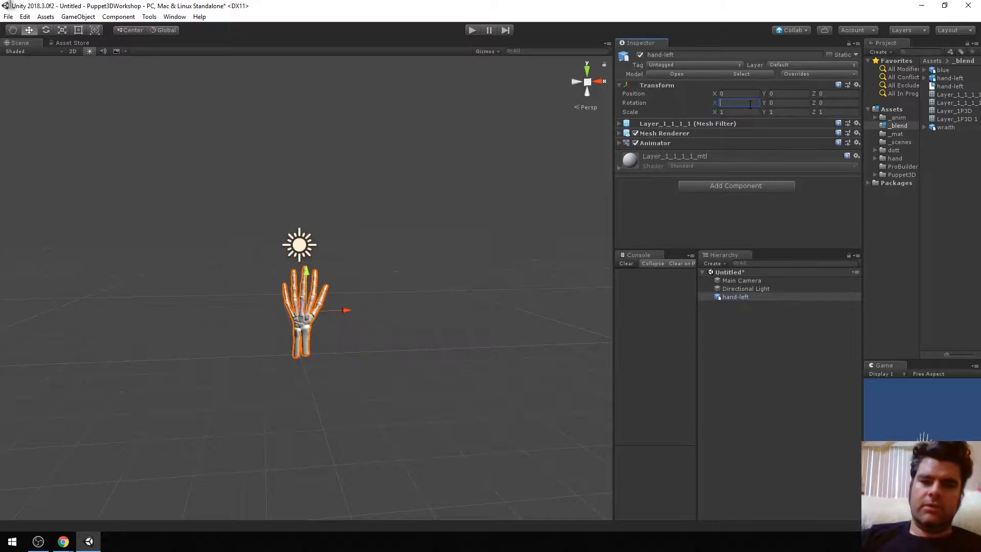
pyautogui.write('0')
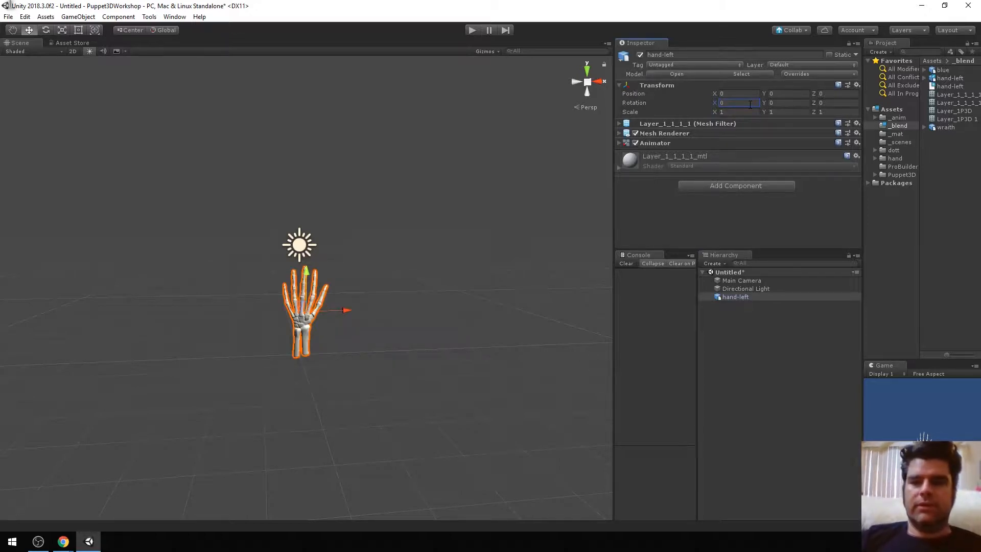
pyautogui.doubleClick(740, 295)
pyautogui.scroll(5, 528, 332)
pyautogui.scroll(-6, 528, 331)
pyautogui.scroll(4, 528, 331)
pyautogui.scroll(-2, 528, 330)
pyautogui.scroll(2, 528, 331)
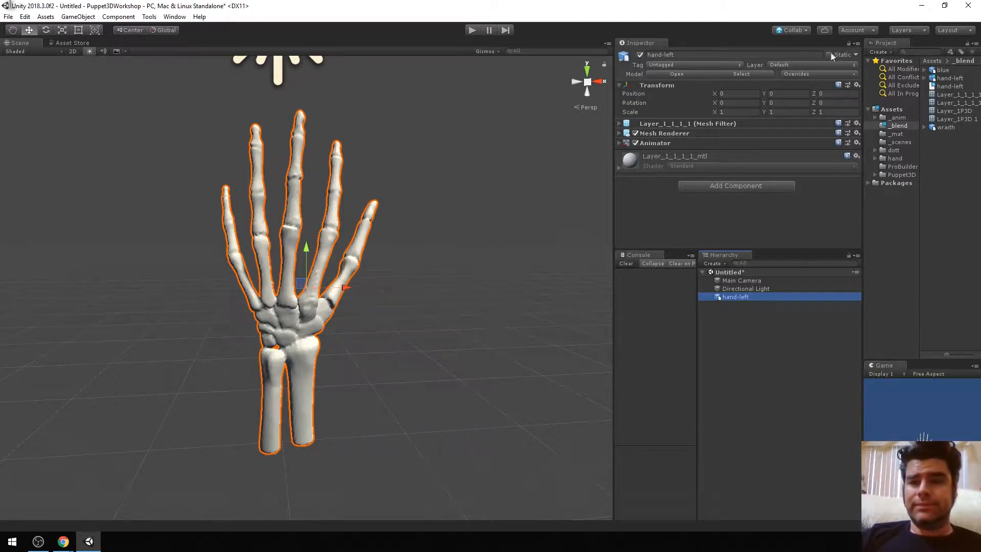
# Step: Review the layer options available for hand-left, the editor's layer visibility list, and the Main Camera and Directional Light objects
pyautogui.click(820, 66)
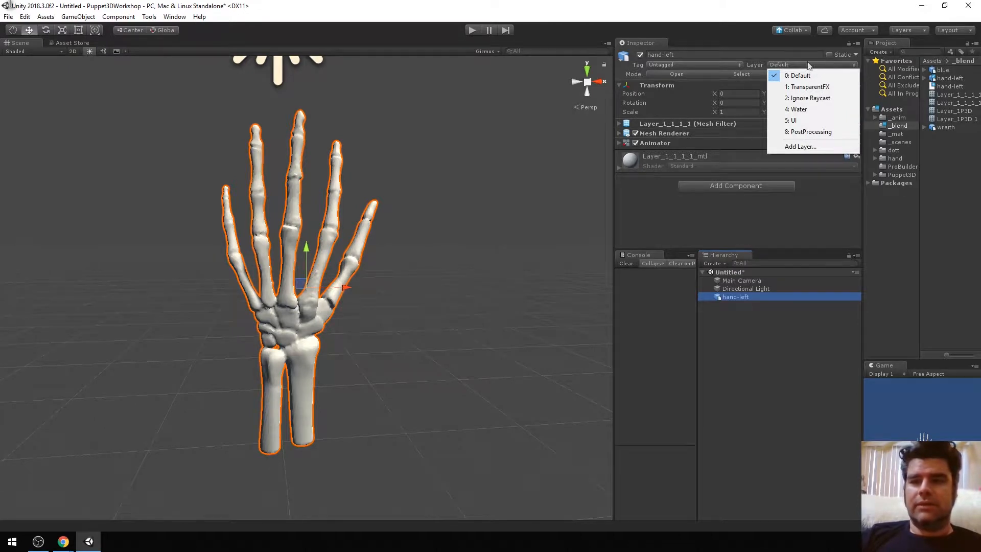
pyautogui.click(779, 44)
pyautogui.click(915, 30)
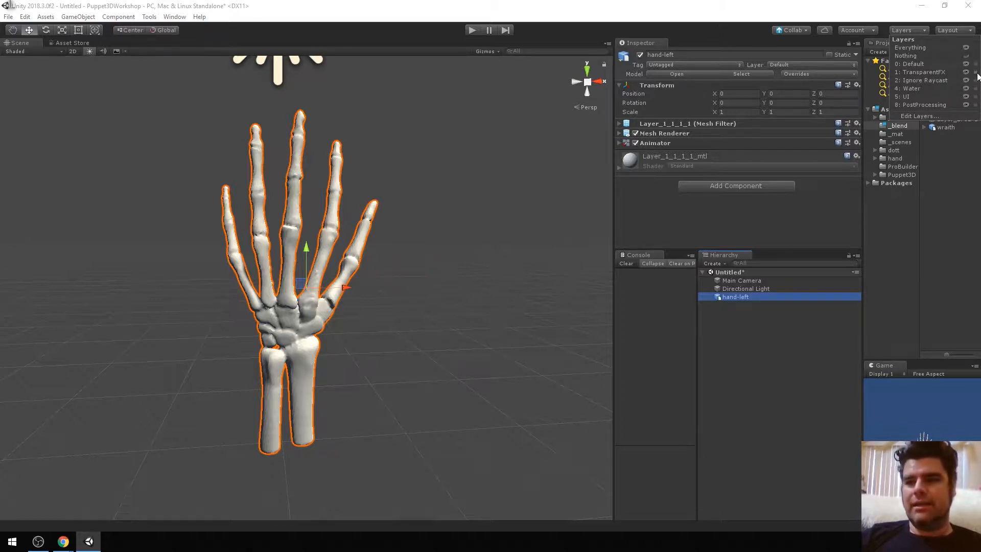
pyautogui.click(693, 231)
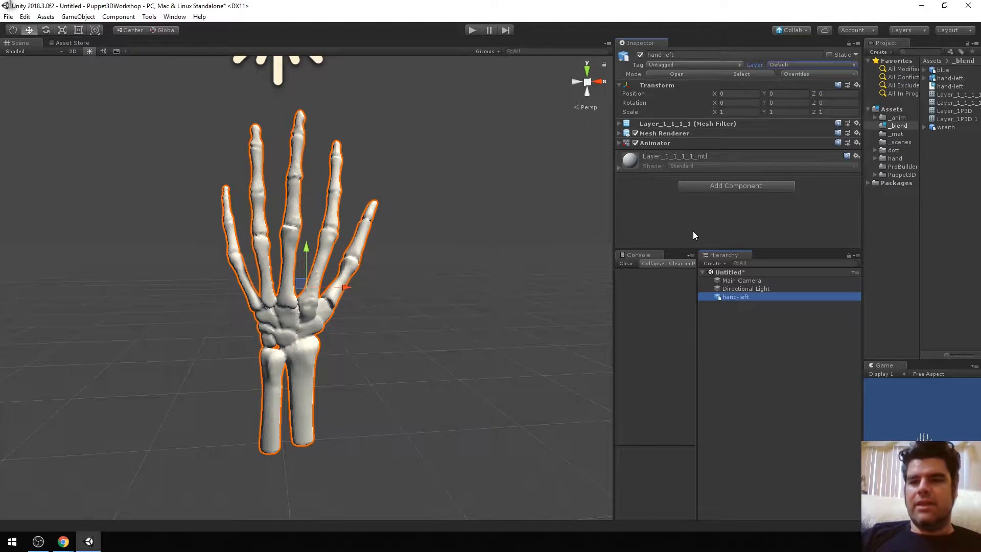
pyautogui.click(783, 66)
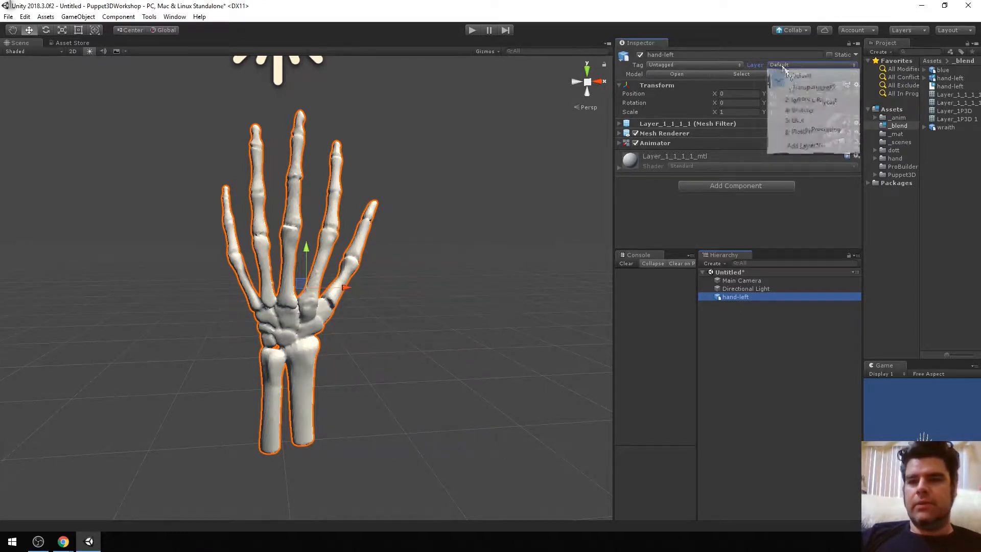
pyautogui.click(766, 29)
pyautogui.click(754, 287)
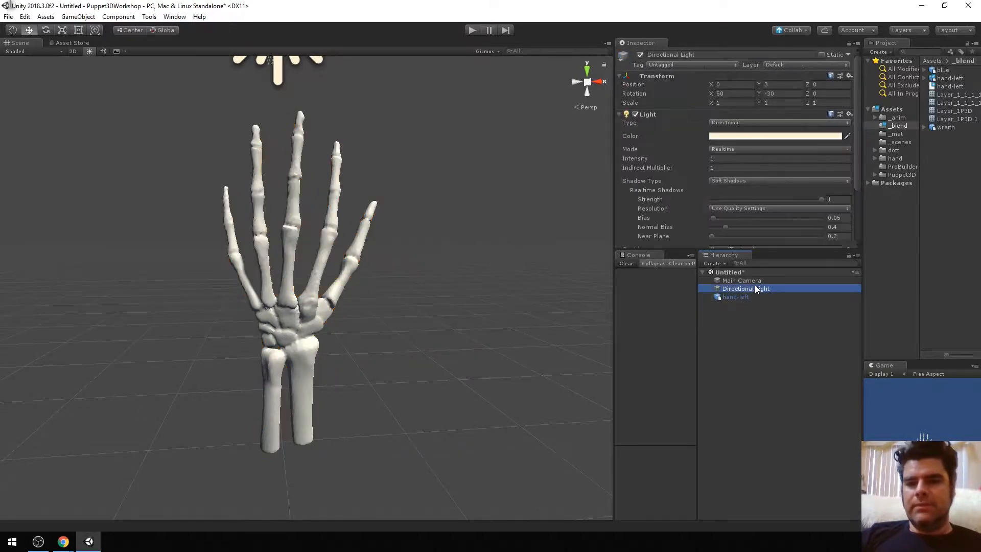
pyautogui.keyDown('shift'); pyautogui.click(765, 280); pyautogui.keyUp('shift')
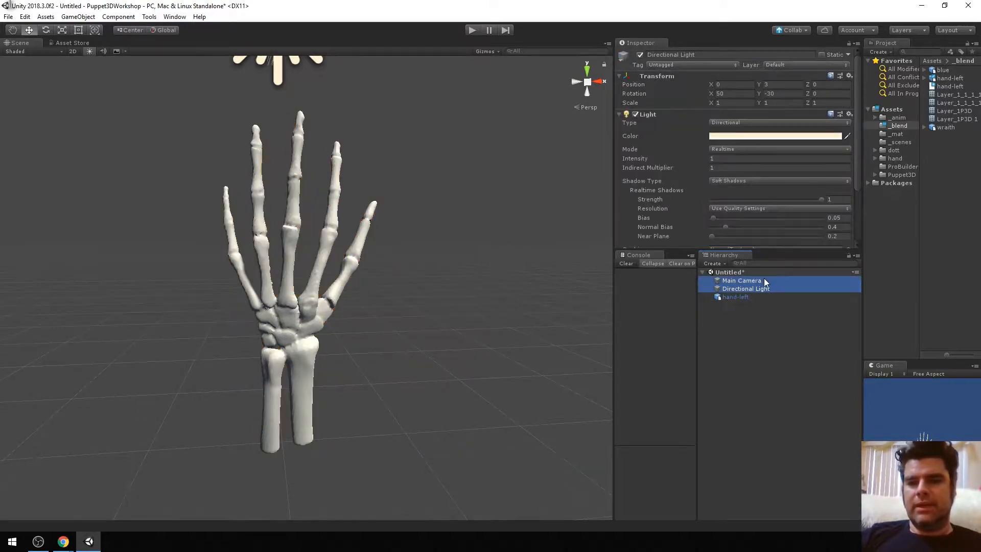
pyautogui.click(746, 297)
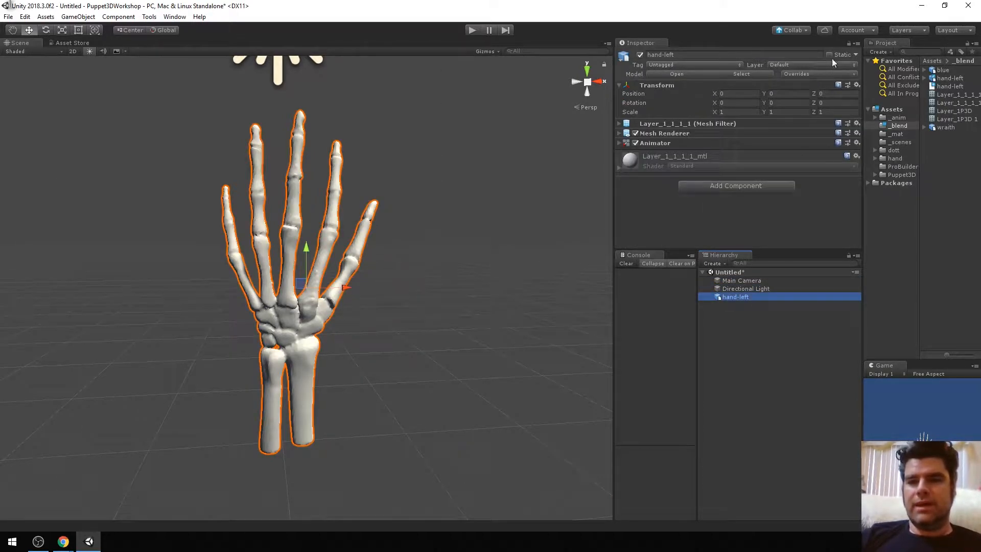
# Step: Assign the hand-left object to the TransparentFX layer and leave it selected
pyautogui.click(806, 63)
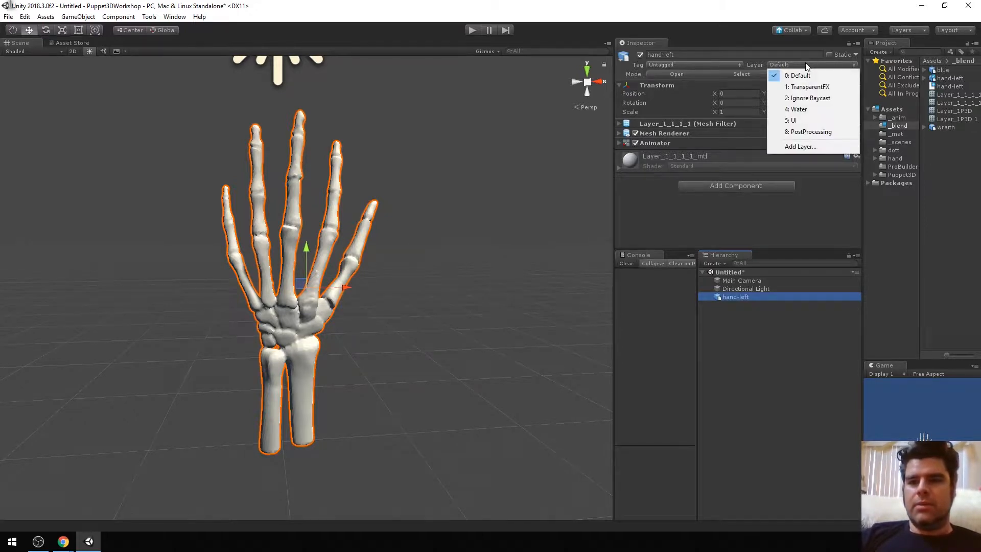
pyautogui.click(810, 87)
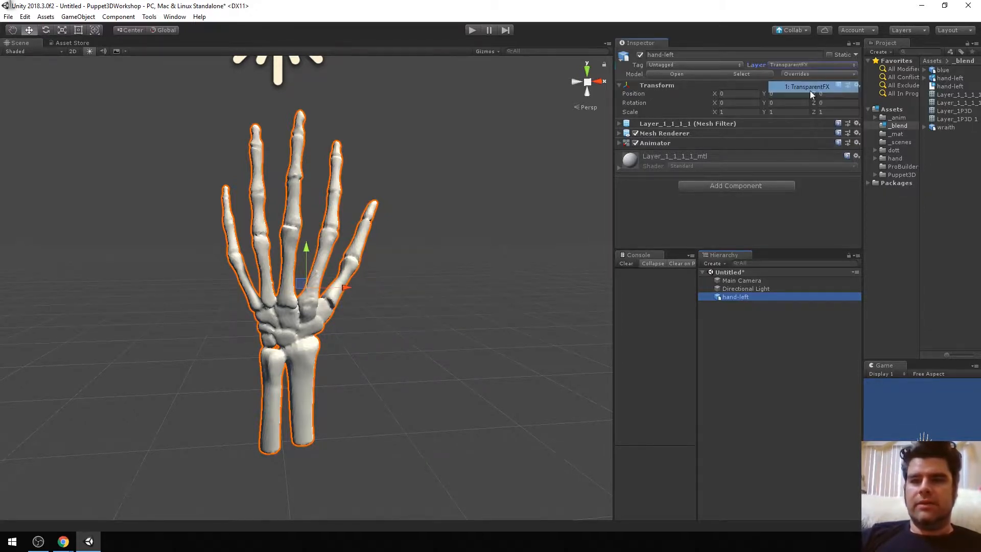
pyautogui.click(773, 281)
pyautogui.click(752, 347)
pyautogui.moveTo(409, 281); pyautogui.dragTo(321, 271, button='right')
pyautogui.moveTo(382, 283); pyautogui.dragTo(236, 195, button='right')
pyautogui.click(717, 296)
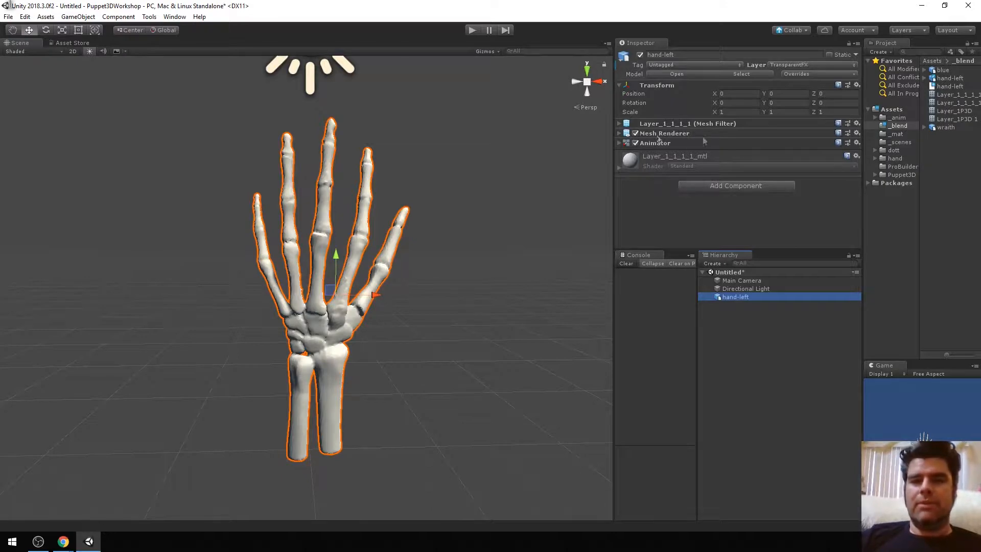
# Step: Open the Puppet3D window on its Skeleton tools and move it clear of the hand model
pyautogui.click(173, 18)
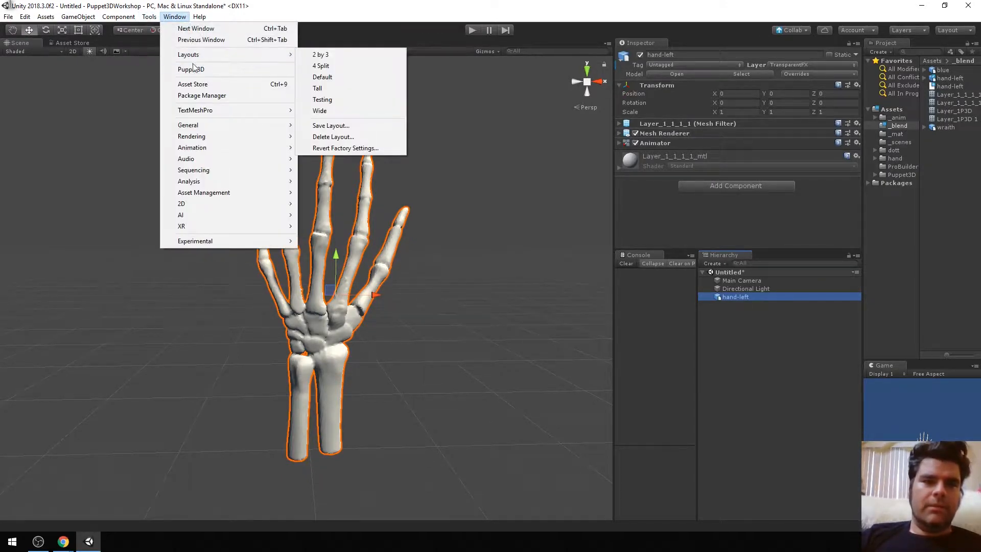
pyautogui.click(199, 69)
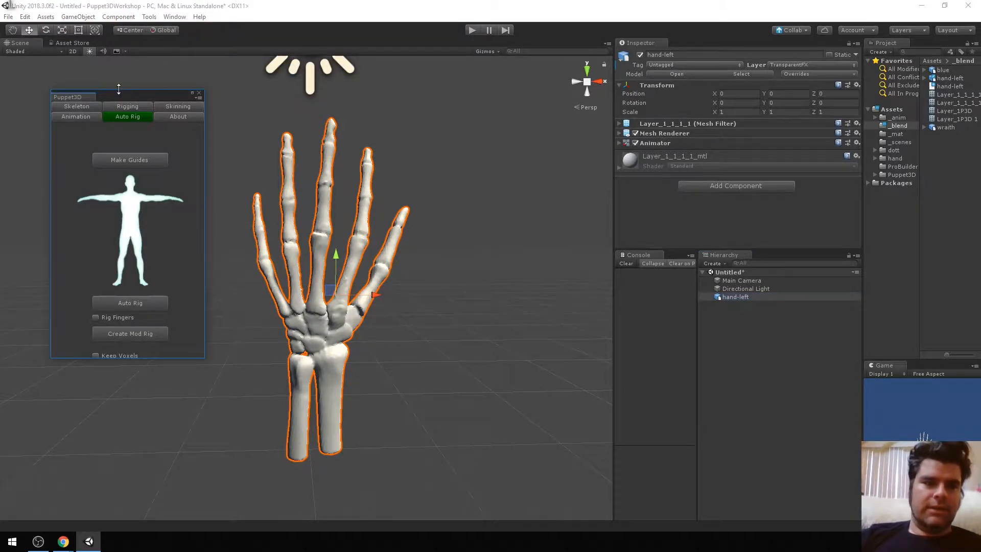
pyautogui.click(93, 106)
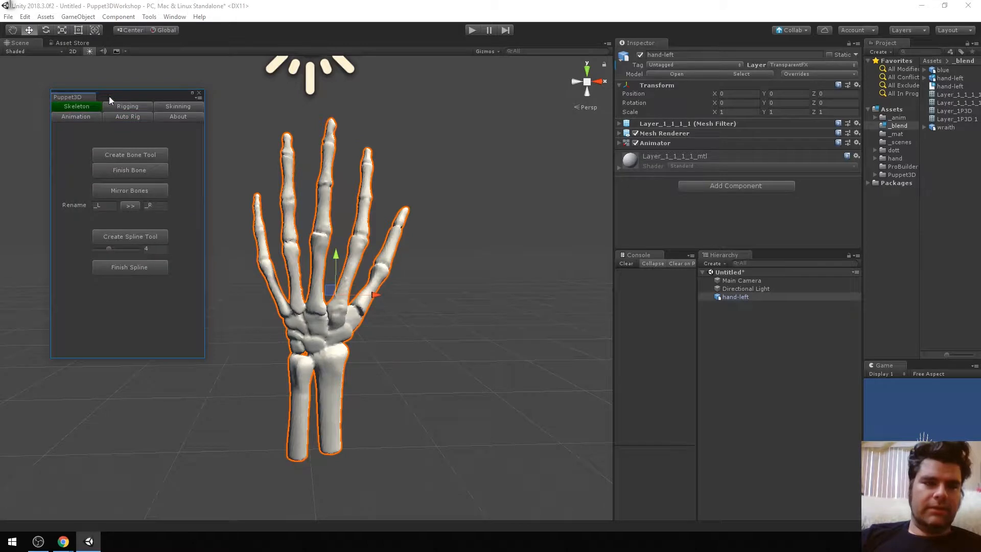
pyautogui.moveTo(115, 94); pyautogui.dragTo(571, 90)
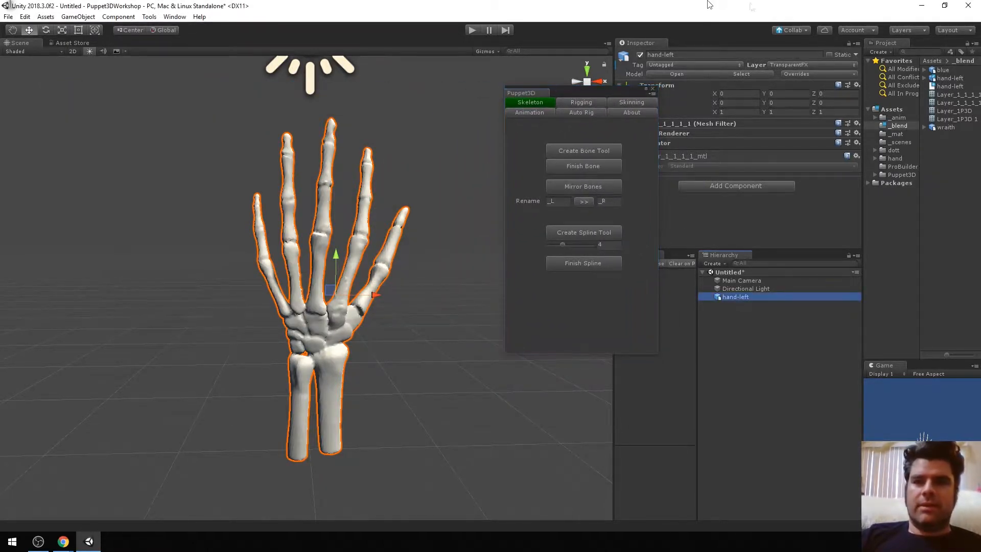
# Step: Shrink the maximized Unity editor to a smaller window, extend its height, and dock the Console below the Hierarchy
pyautogui.click(943, 5)
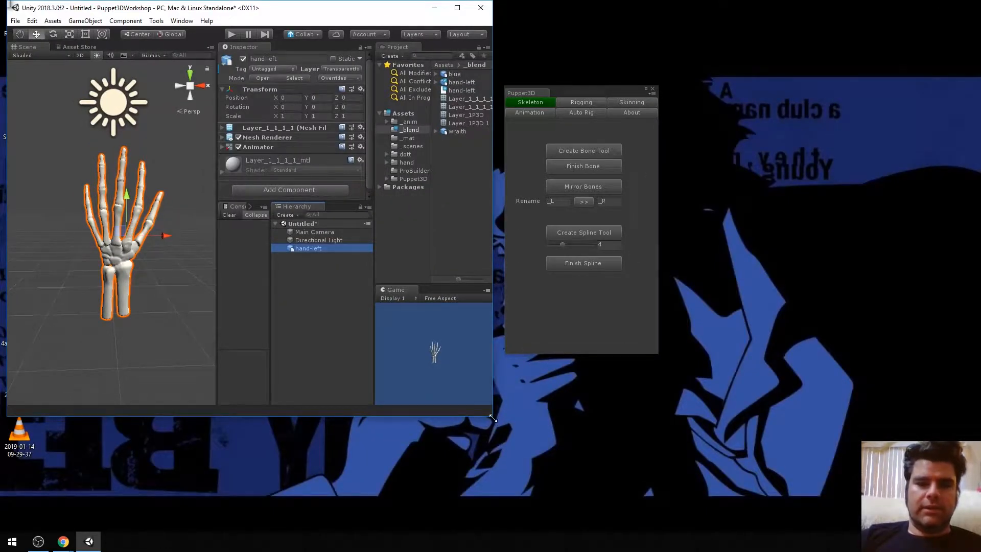
pyautogui.moveTo(493, 424); pyautogui.dragTo(492, 532)
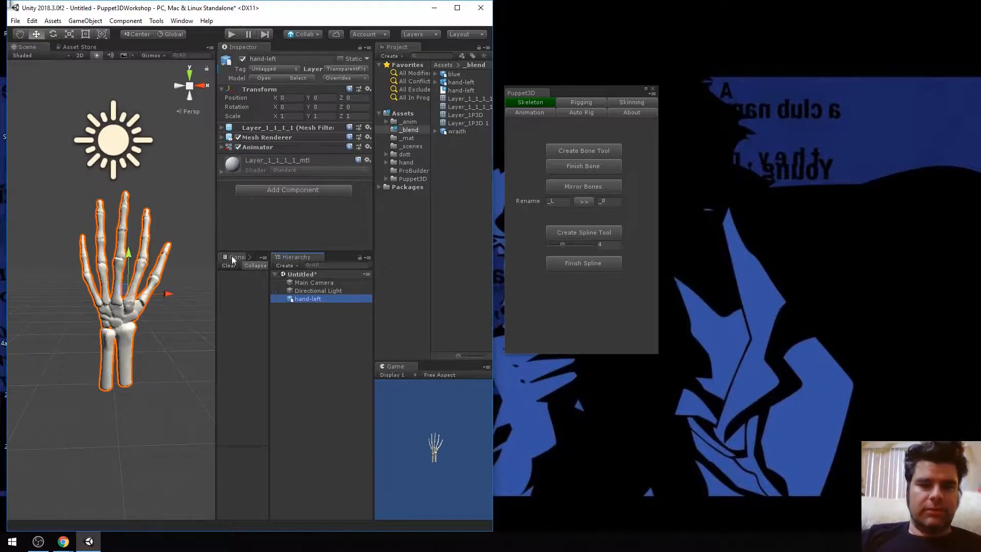
pyautogui.moveTo(232, 260); pyautogui.dragTo(335, 456)
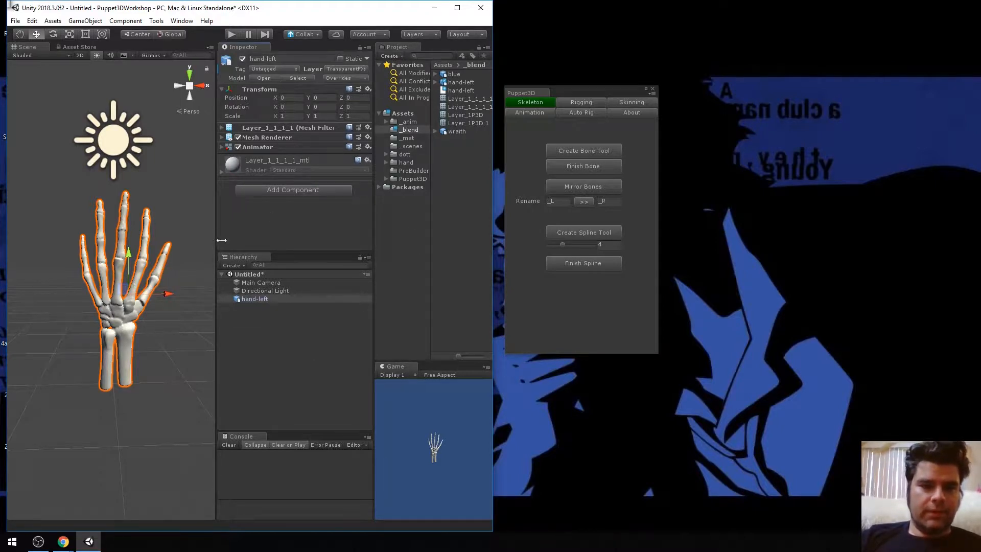
pyautogui.moveTo(217, 241); pyautogui.dragTo(231, 242)
# Step: Group the Project view with the Hierarchy, dock the Game view below the Console, and widen the Scene view
pyautogui.moveTo(395, 48); pyautogui.dragTo(305, 257)
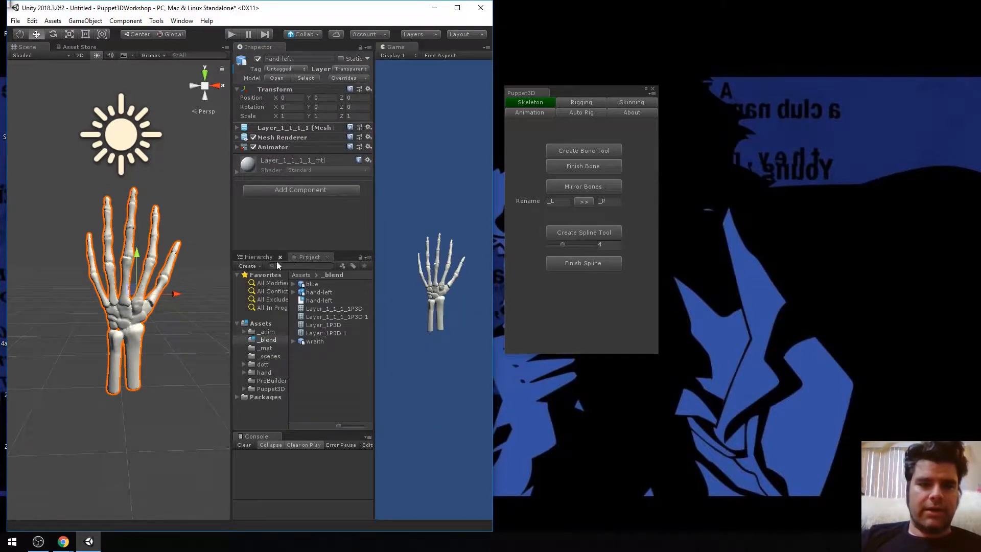
pyautogui.click(262, 256)
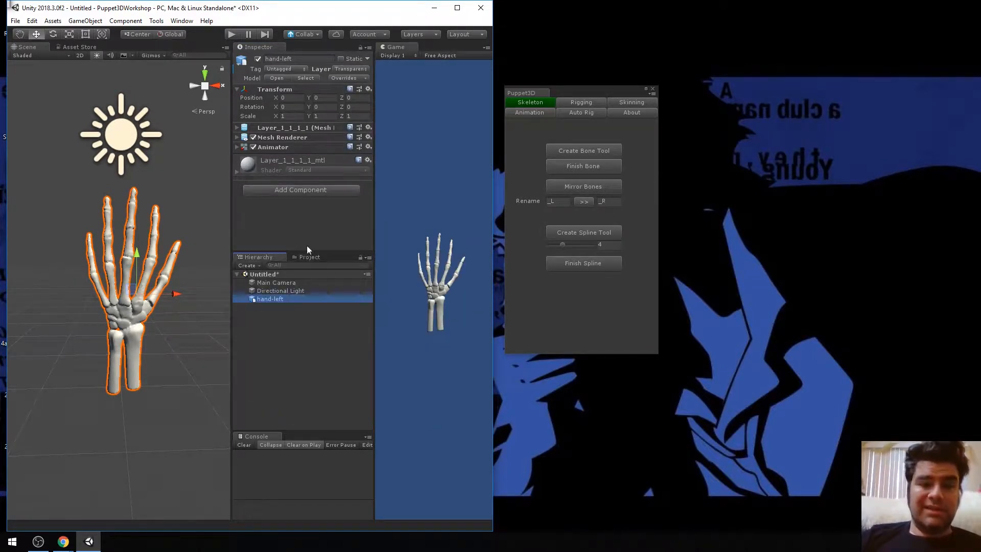
pyautogui.moveTo(399, 48); pyautogui.dragTo(330, 501)
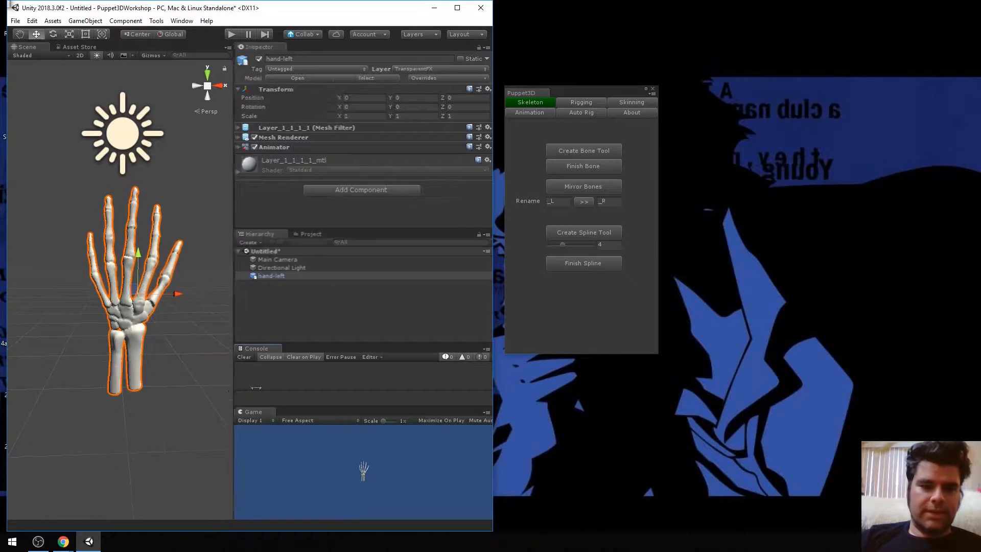
pyautogui.moveTo(230, 390); pyautogui.dragTo(432, 380)
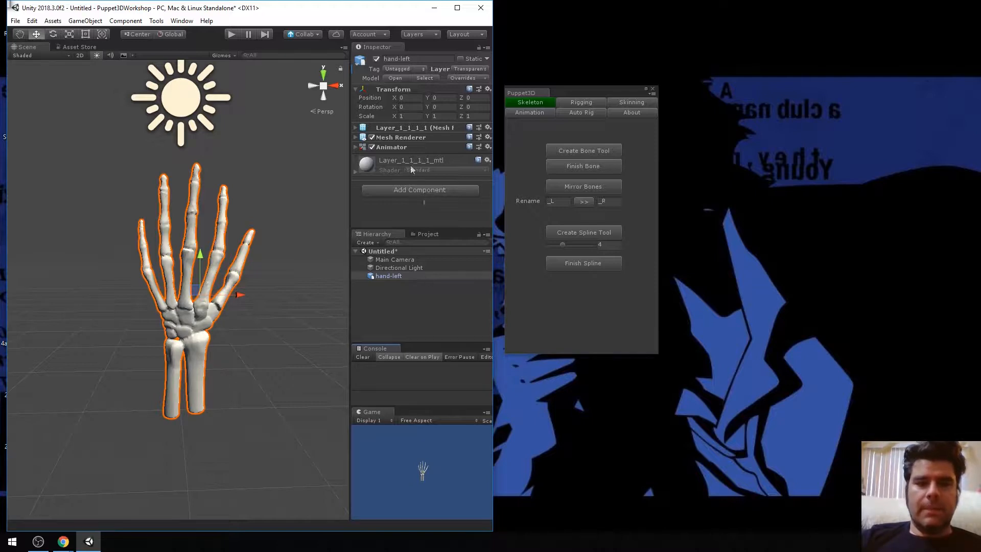
# Step: Open the Animation window and place it, widened, beneath the Puppet3D window beside the main editor
pyautogui.moveTo(580, 92); pyautogui.dragTo(575, 11)
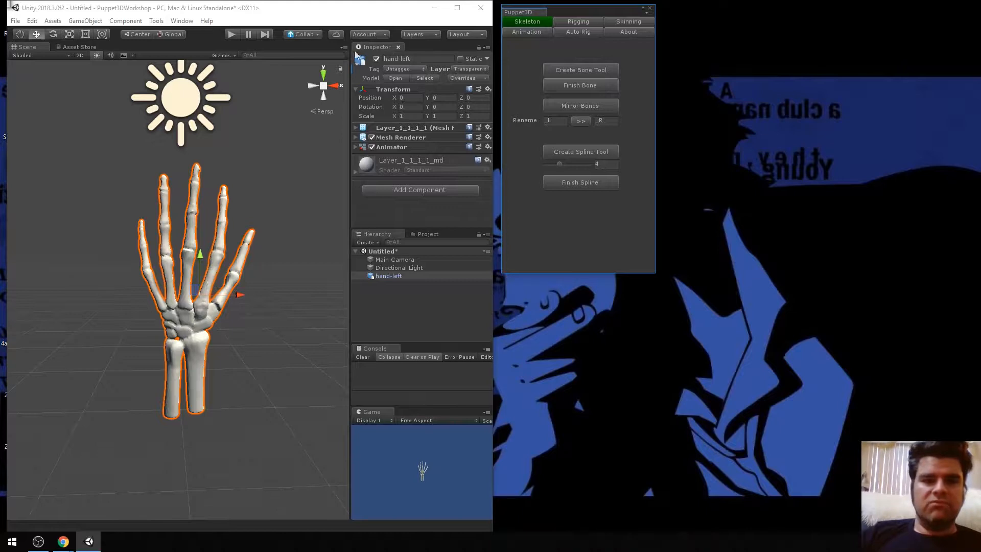
pyautogui.click(182, 21)
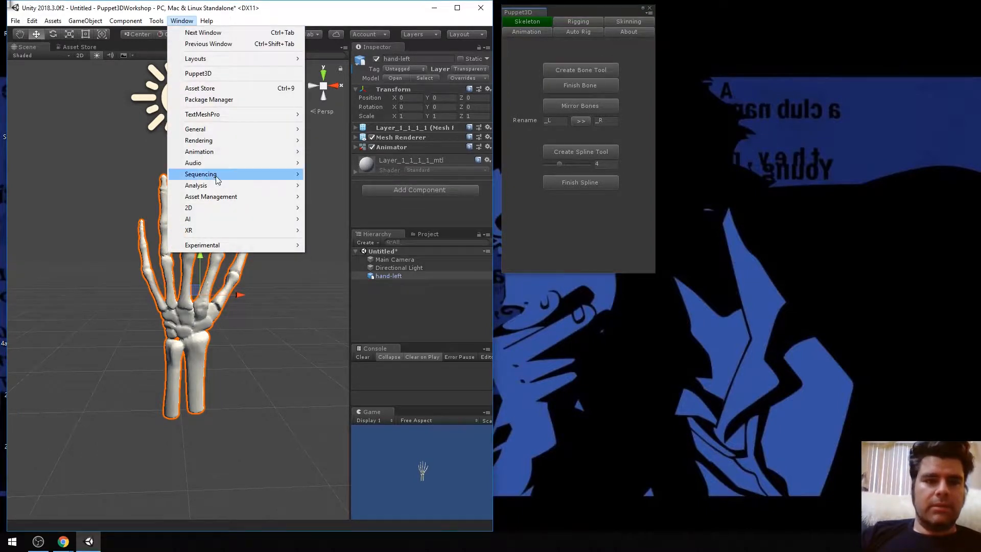
pyautogui.moveTo(227, 152)
pyautogui.click(340, 151)
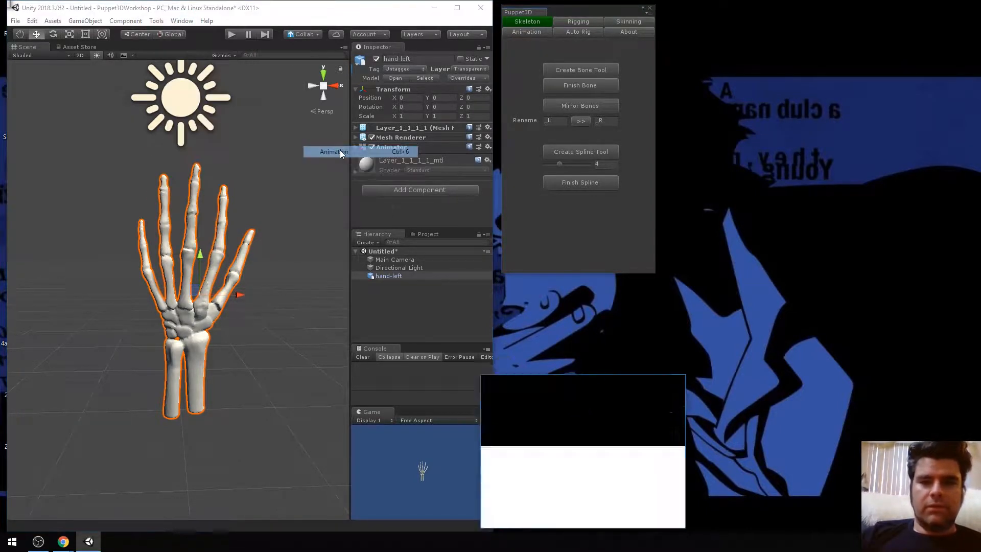
pyautogui.moveTo(563, 380); pyautogui.dragTo(585, 294)
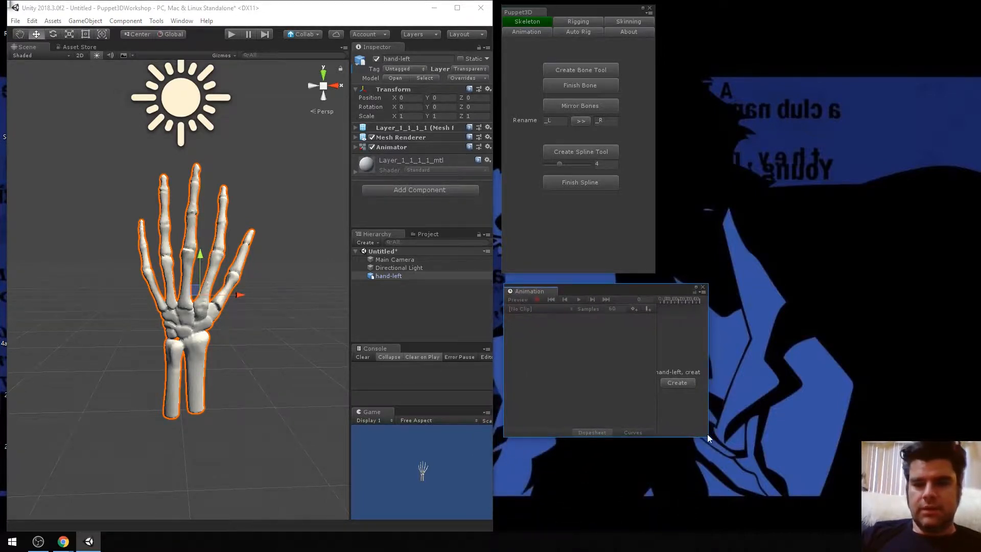
pyautogui.moveTo(707, 434); pyautogui.dragTo(961, 405)
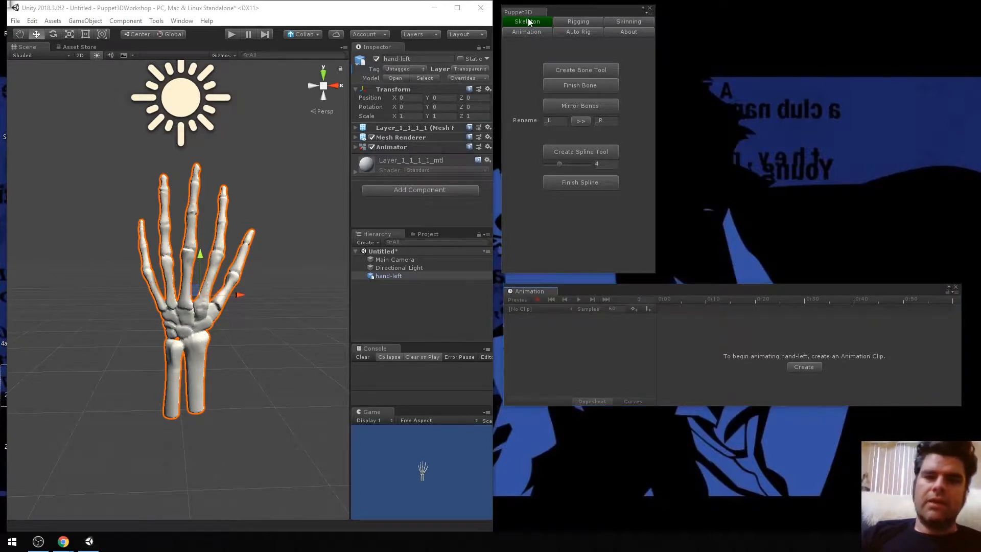
# Step: Open the Animator window and dock it together with Puppet3D in the floating window beside the editor
pyautogui.click(187, 22)
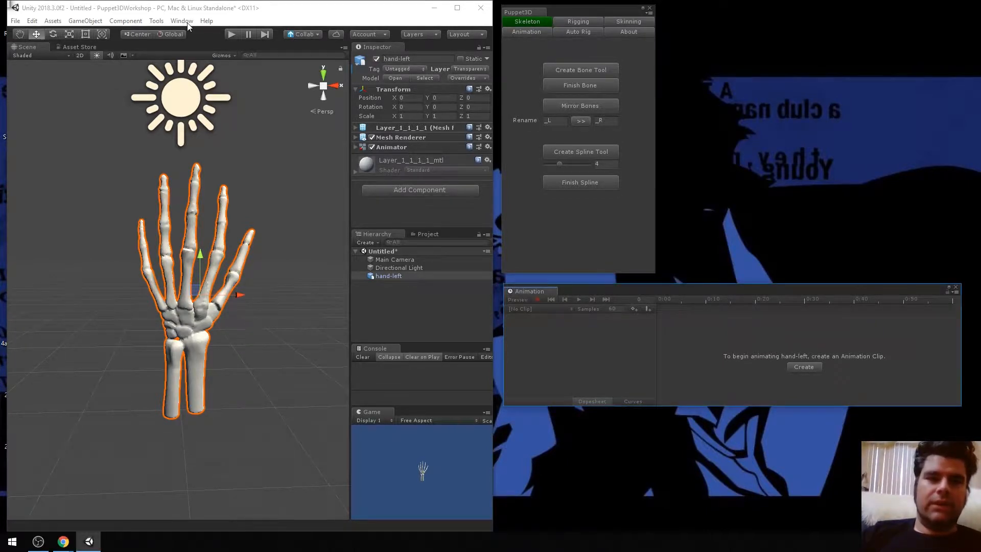
pyautogui.click(183, 21)
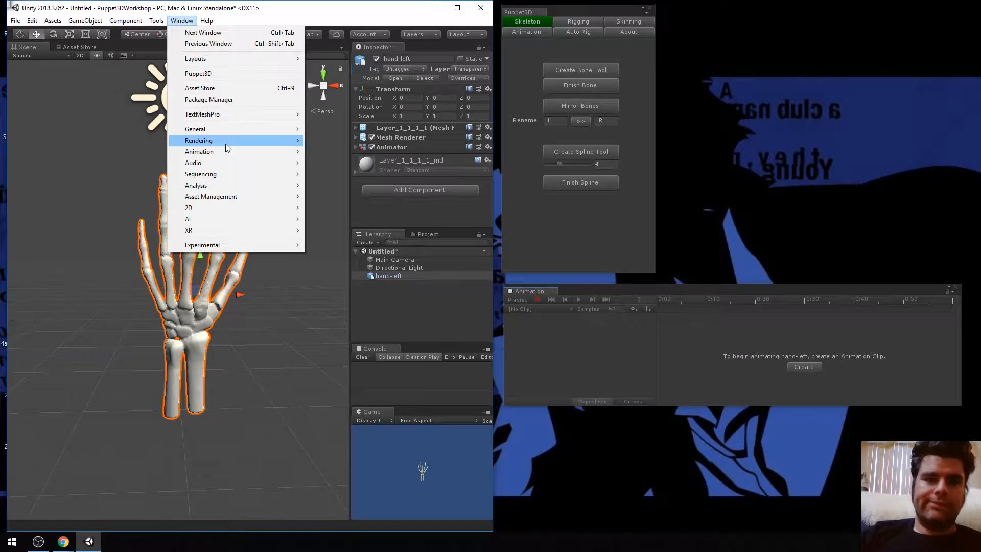
pyautogui.moveTo(222, 157)
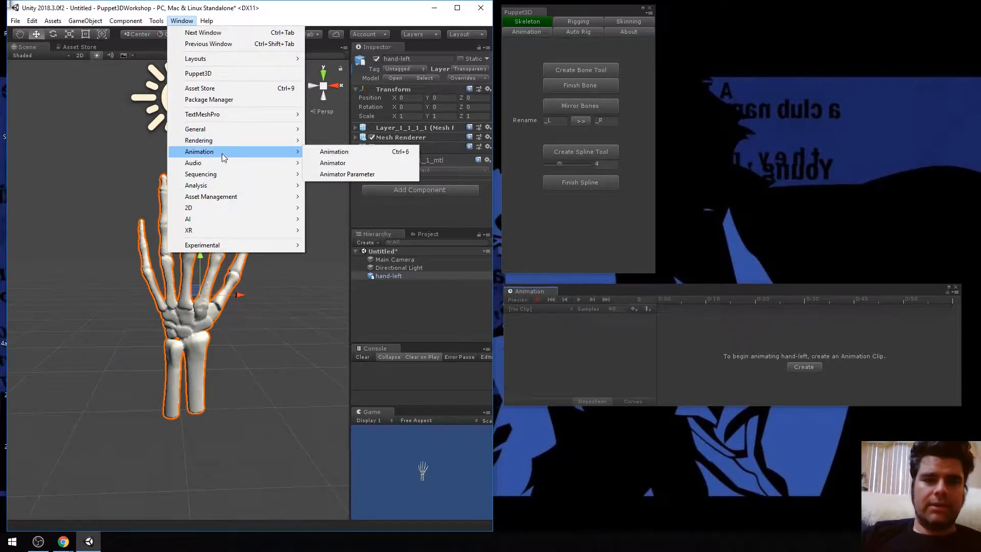
pyautogui.click(339, 163)
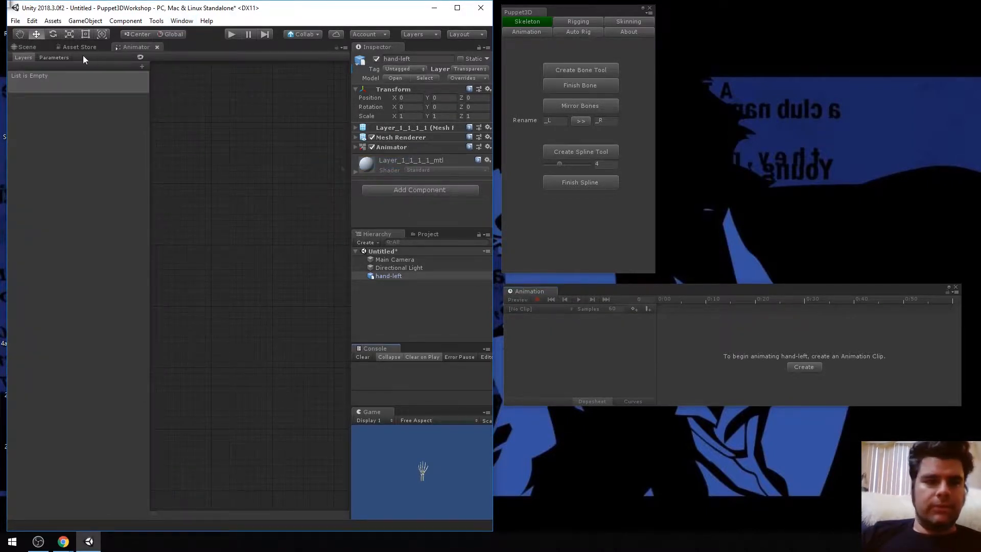
pyautogui.moveTo(143, 49); pyautogui.dragTo(542, 55)
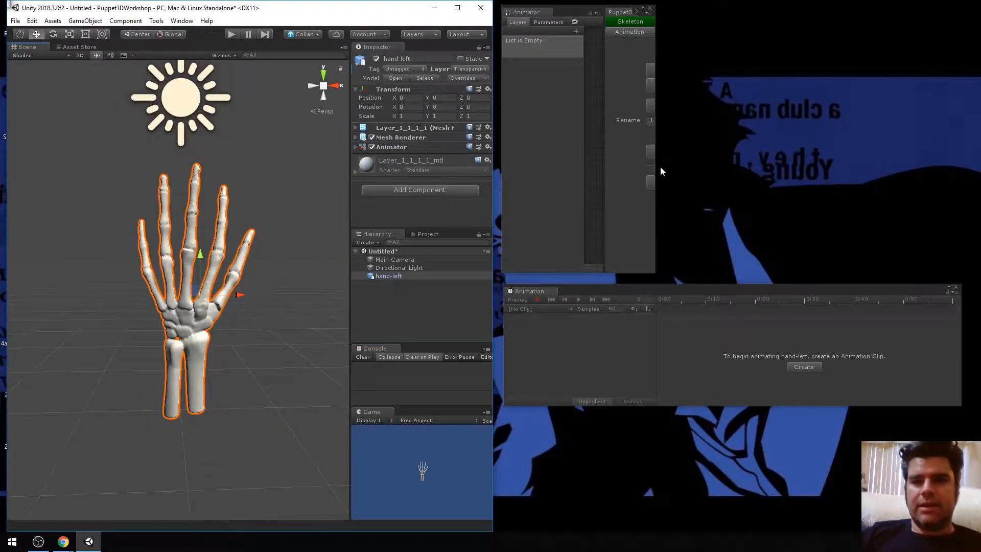
# Step: Widen the Animator area and separate Puppet3D into its own floating window
pyautogui.moveTo(657, 170); pyautogui.dragTo(738, 170)
pyautogui.moveTo(738, 29); pyautogui.dragTo(710, 29)
pyautogui.moveTo(660, 11); pyautogui.dragTo(758, 171)
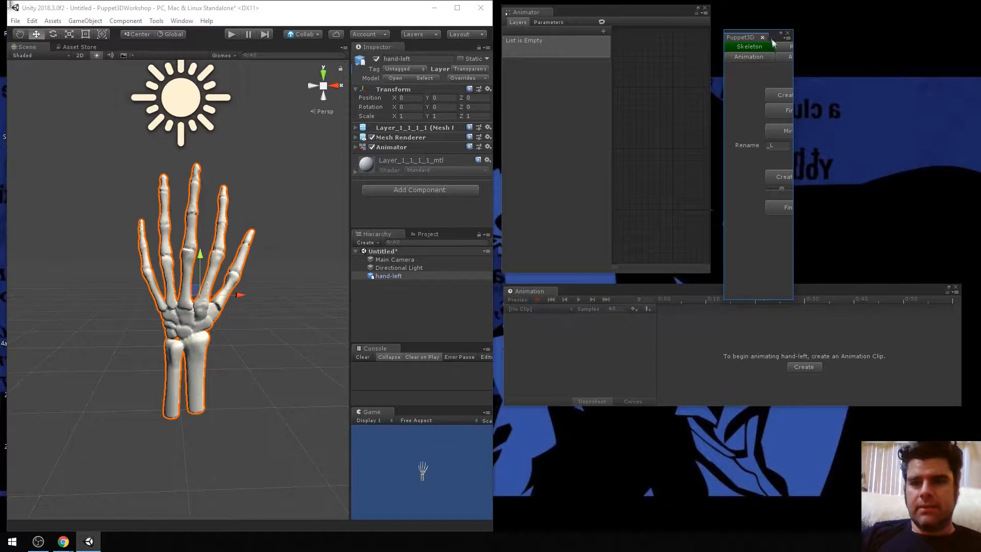
# Step: Widen the Animator window across the space beside the editor and place a widened Puppet3D window beneath it
pyautogui.moveTo(774, 39); pyautogui.dragTo(617, 437)
pyautogui.moveTo(711, 249); pyautogui.dragTo(972, 263)
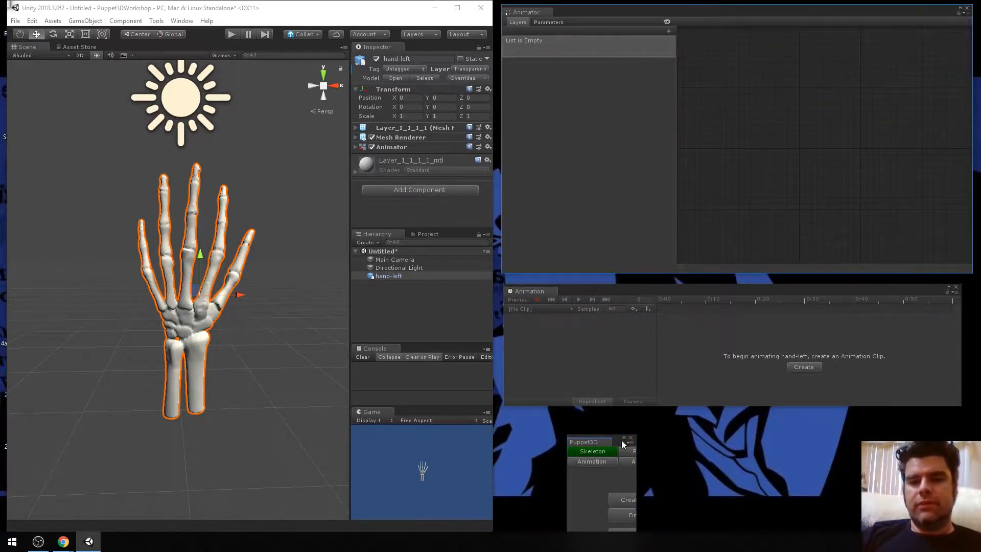
pyautogui.moveTo(618, 441); pyautogui.dragTo(584, 315)
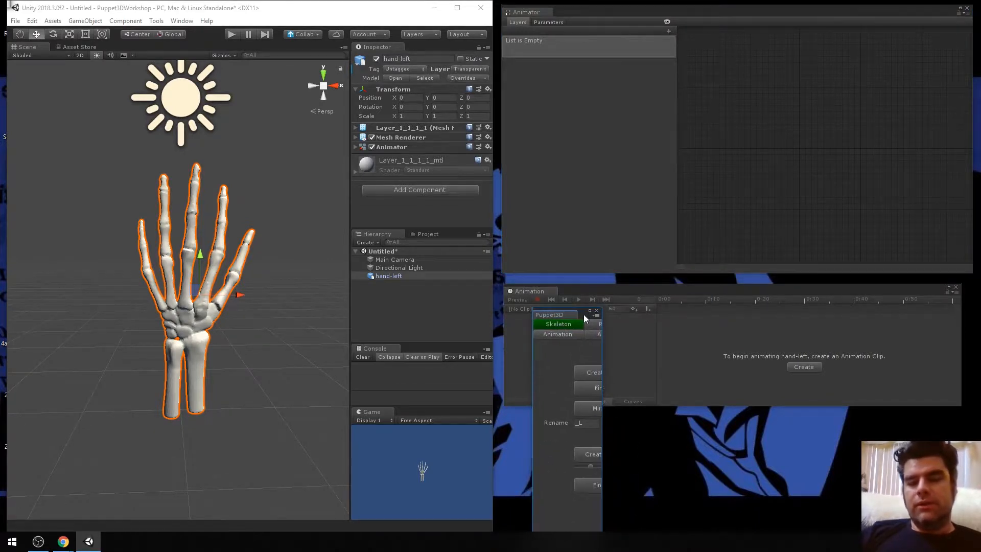
pyautogui.moveTo(602, 346); pyautogui.dragTo(797, 356)
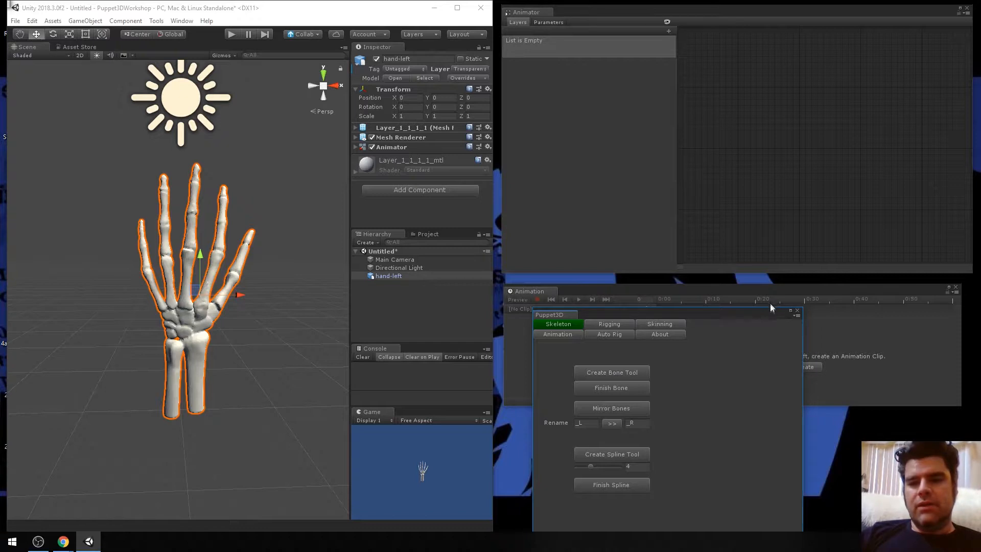
pyautogui.moveTo(769, 307)
pyautogui.mouseDown()
pyautogui.moveTo(764, 364)
pyautogui.moveTo(769, 309)
pyautogui.mouseUp()
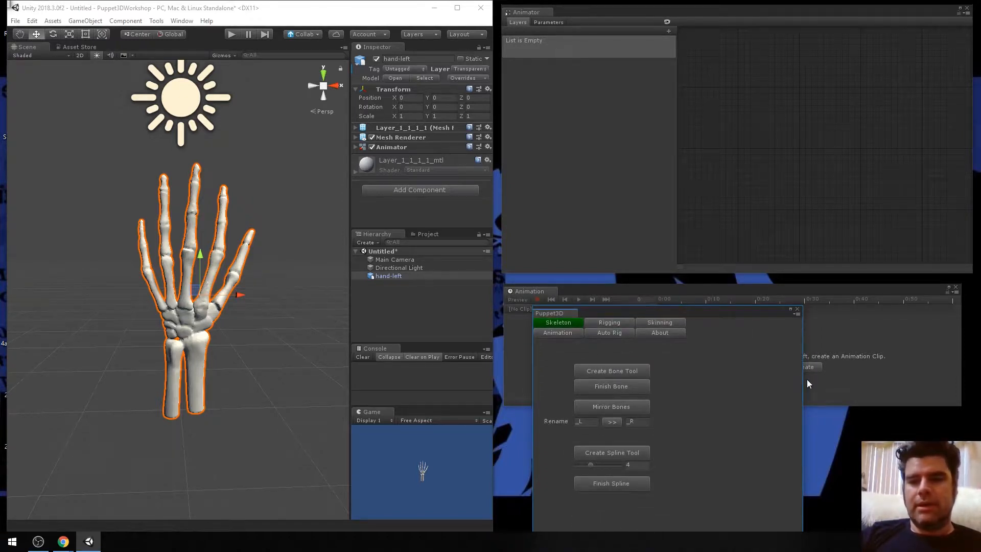
pyautogui.moveTo(803, 382); pyautogui.dragTo(718, 307)
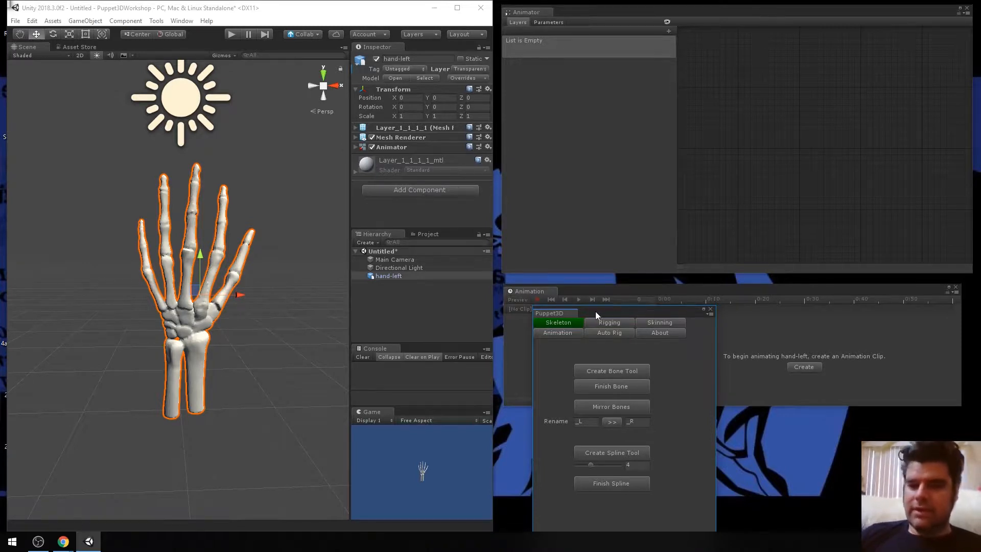
pyautogui.moveTo(607, 313); pyautogui.dragTo(579, 296)
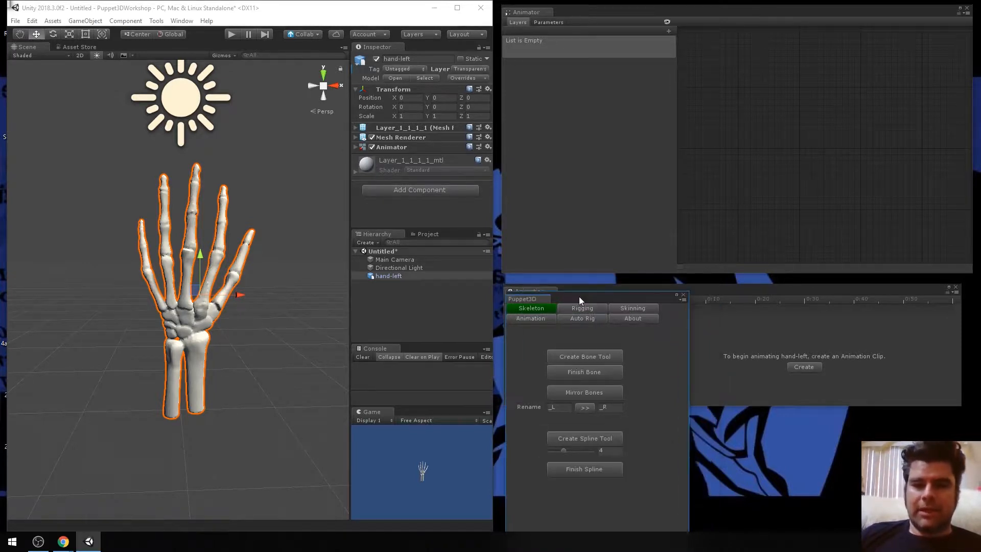
# Step: Arrange the floating windows vertically, with Puppet3D between a shortened Animator window and a lowered Animation window
pyautogui.click(705, 294)
pyautogui.moveTo(706, 290); pyautogui.dragTo(725, 394)
pyautogui.moveTo(523, 447); pyautogui.dragTo(514, 470)
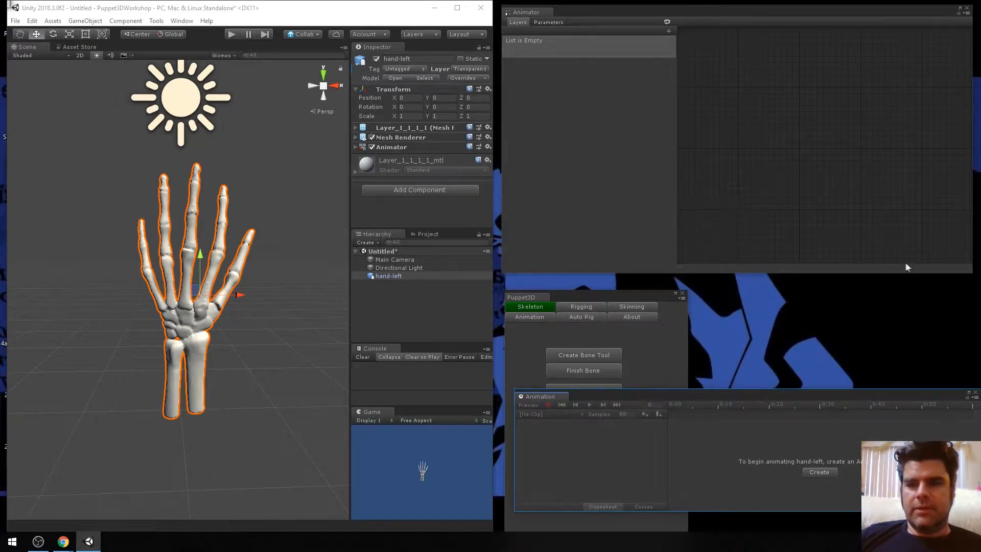
pyautogui.moveTo(902, 276); pyautogui.dragTo(806, 132)
pyautogui.click(611, 298)
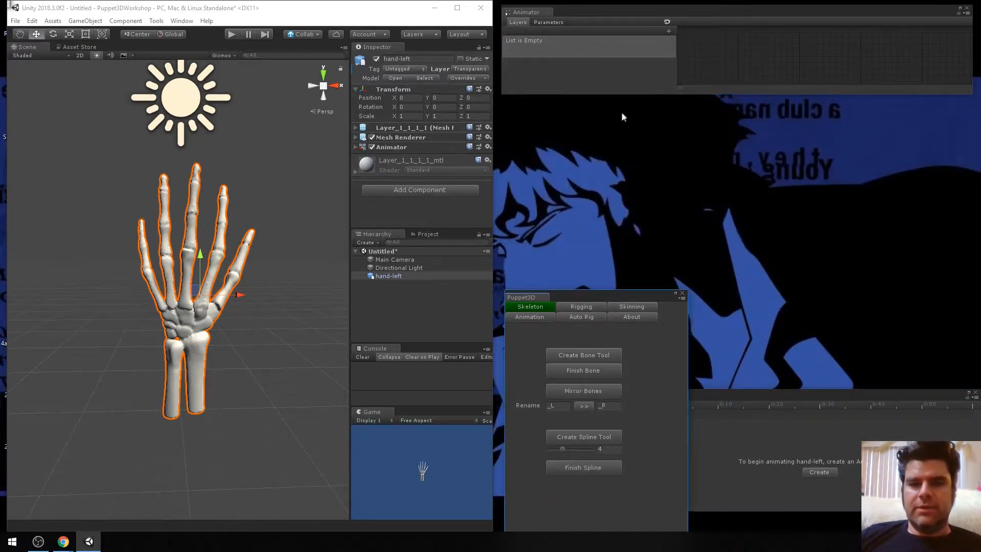
pyautogui.moveTo(593, 299); pyautogui.dragTo(588, 112)
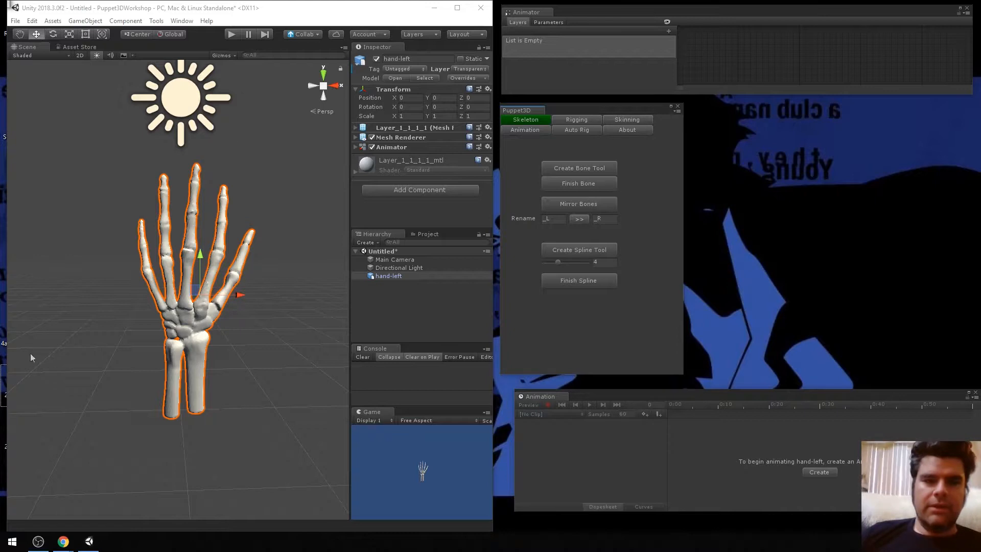
# Step: Raise the Directional Light well above the hand model, to about Y 4.17
pyautogui.click(98, 154)
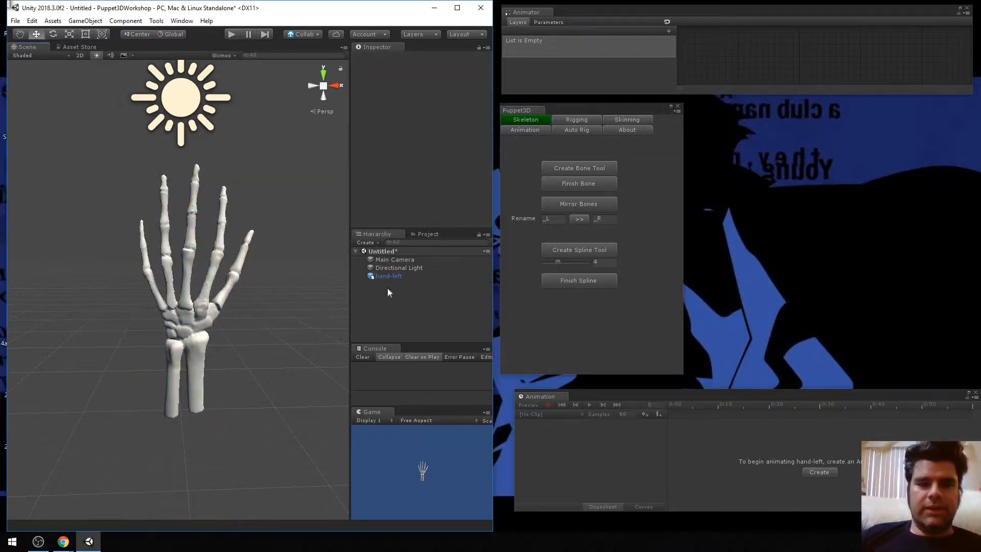
pyautogui.click(408, 269)
pyautogui.click(399, 261)
pyautogui.scroll(-2, 212, 179)
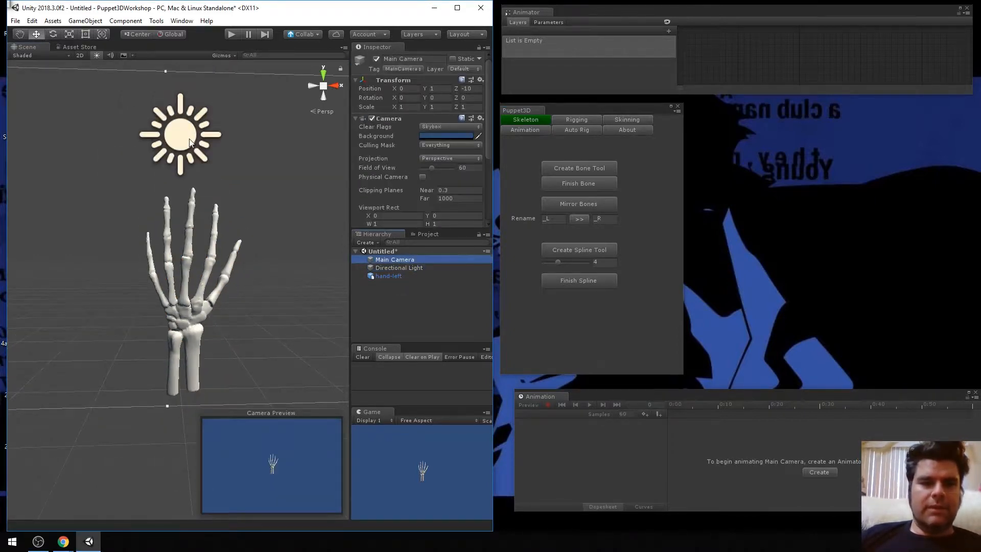
pyautogui.hotkey('ctrl', 'z')
pyautogui.moveTo(185, 97); pyautogui.dragTo(159, 38)
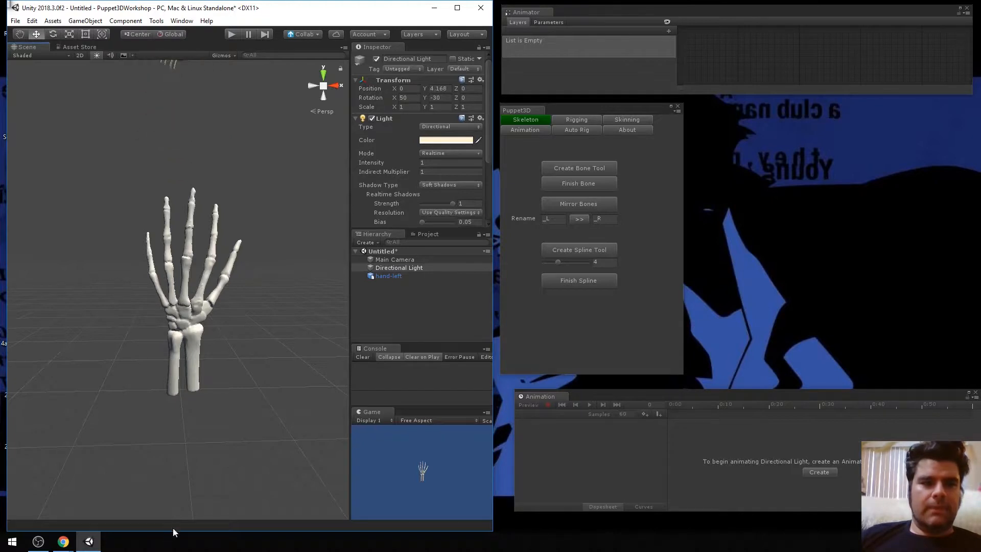
# Step: Select the hand-left model and frame the whole hand closely in the Scene view
pyautogui.click(408, 259)
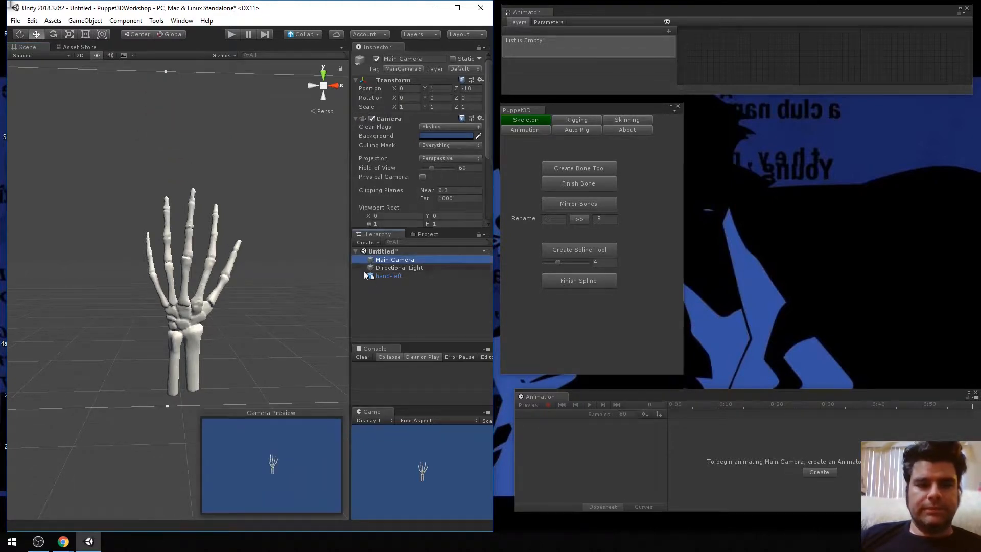
pyautogui.scroll(2, 283, 260)
pyautogui.click(284, 254)
pyautogui.click(388, 276)
pyautogui.scroll(2, 314, 277)
pyautogui.scroll(-1, 314, 277)
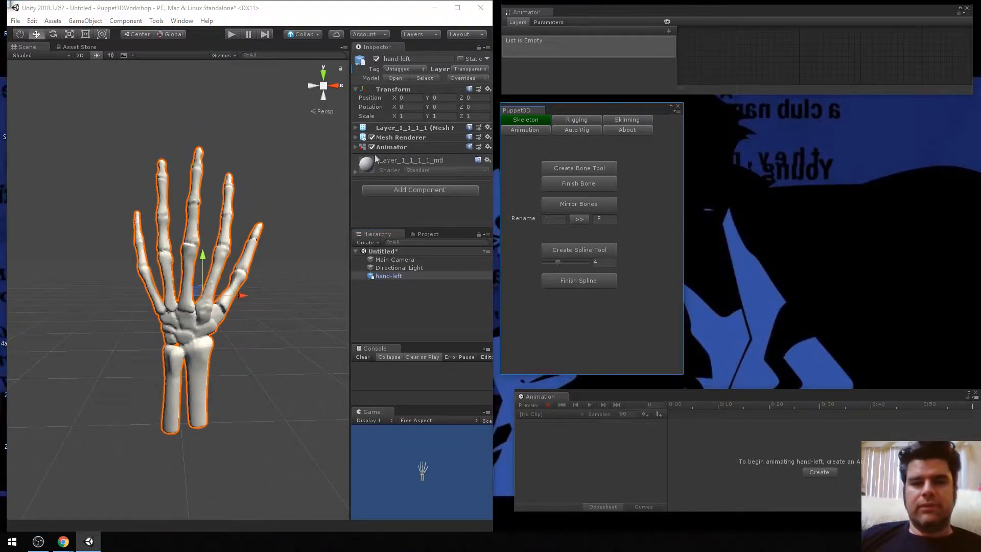
pyautogui.scroll(2, 192, 217)
pyautogui.moveTo(225, 195); pyautogui.dragTo(229, 186, button='middle')
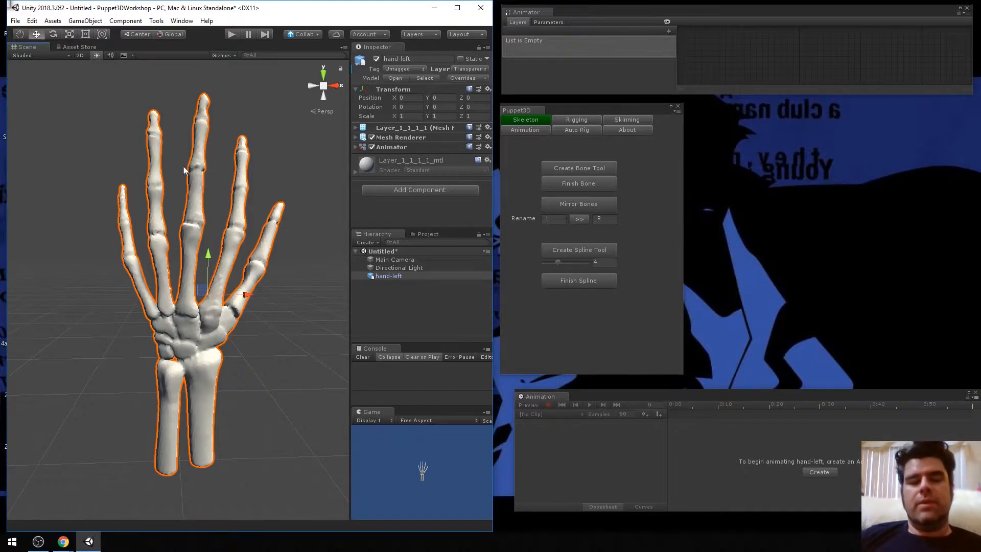
pyautogui.scroll(3, 187, 216)
pyautogui.scroll(-4, 186, 216)
pyautogui.scroll(3, 186, 216)
pyautogui.scroll(-1, 195, 200)
pyautogui.moveTo(193, 192); pyautogui.dragTo(185, 201, button='middle')
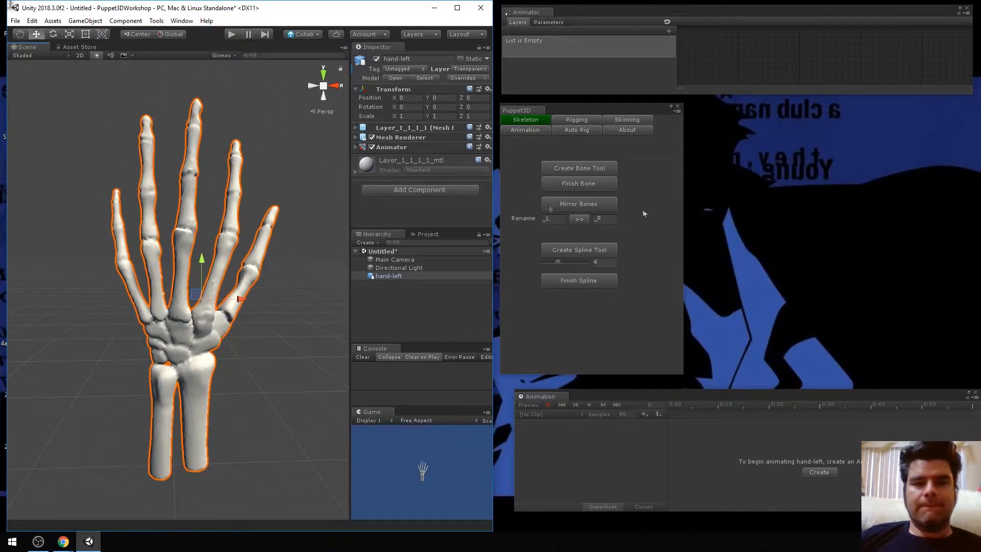
# Step: Create a four-bone chain along the thumb from its base to its tip, then finish the bone
pyautogui.click(592, 168)
pyautogui.click(221, 318)
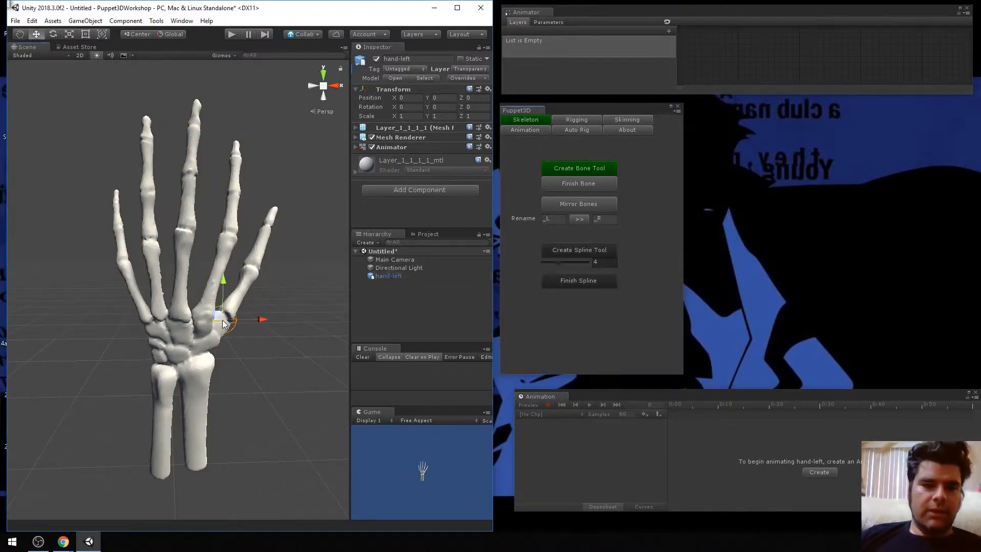
pyautogui.click(255, 266)
pyautogui.click(268, 228)
pyautogui.click(277, 209)
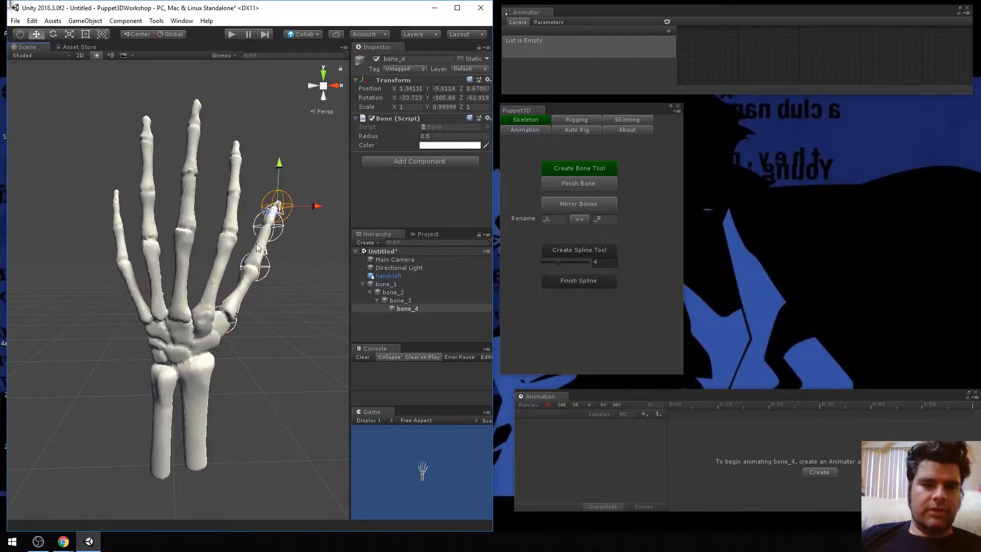
pyautogui.click(577, 172)
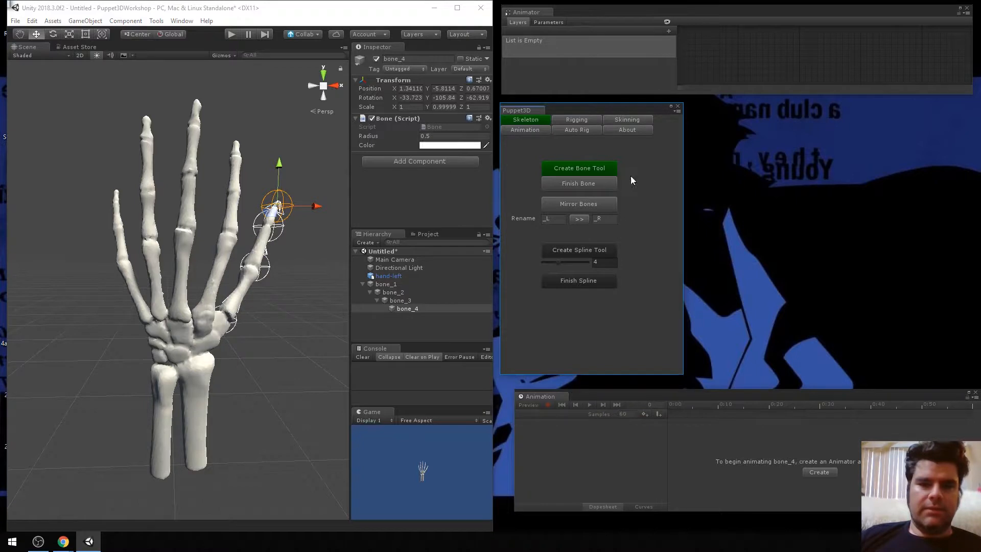
pyautogui.click(584, 185)
# Step: Create and finish a four-bone chain along the index finger, placing bones at its base, joints and tip
pyautogui.click(600, 169)
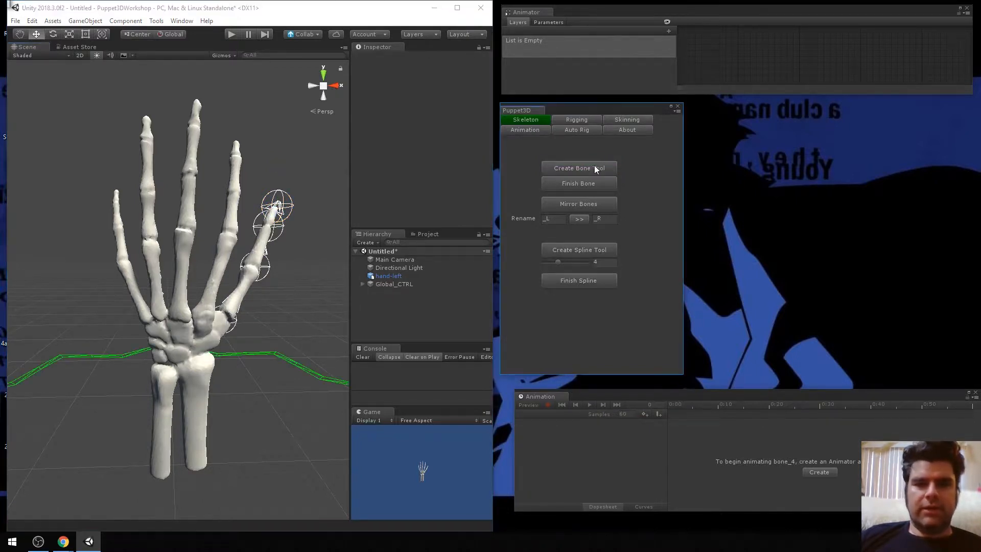
pyautogui.click(207, 319)
pyautogui.click(231, 236)
pyautogui.click(235, 190)
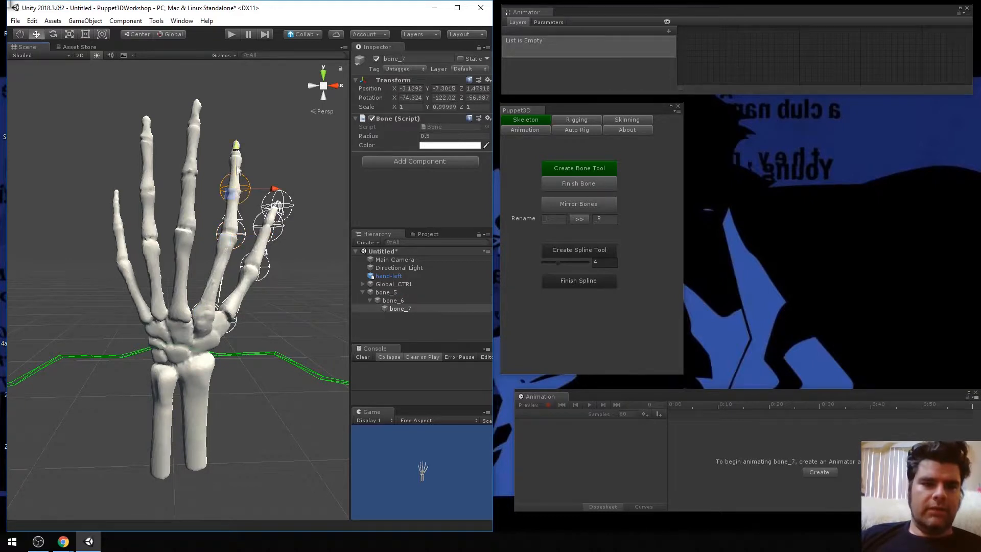
pyautogui.click(236, 146)
pyautogui.click(588, 185)
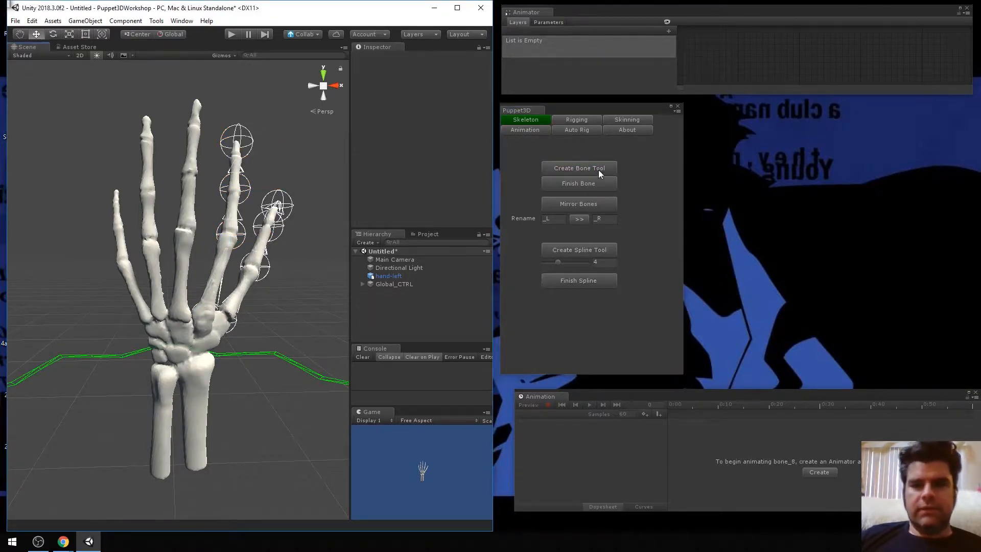
# Step: Create and finish a four-bone chain along the middle finger, from its base to its tip
pyautogui.click(601, 174)
pyautogui.click(175, 311)
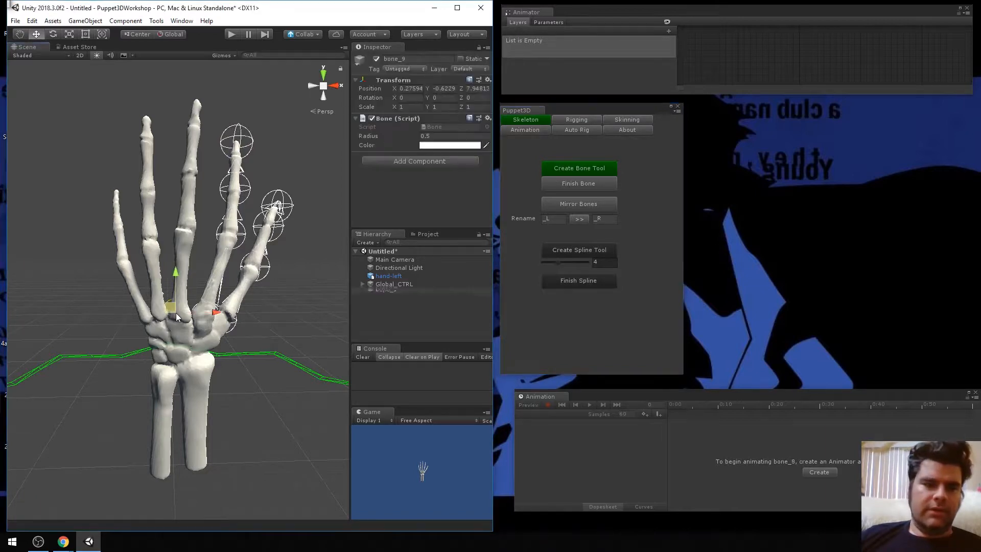
pyautogui.click(187, 234)
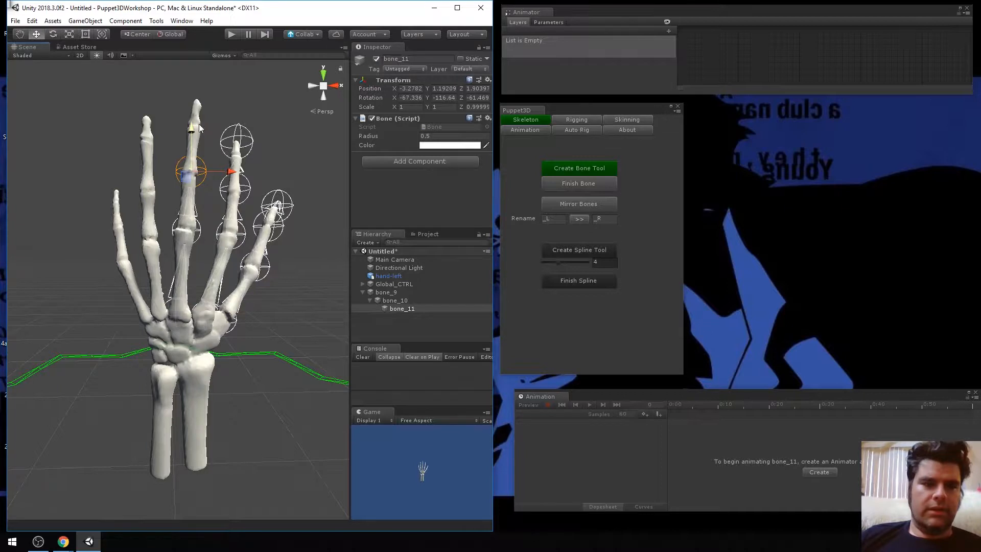
pyautogui.click(195, 107)
pyautogui.click(591, 182)
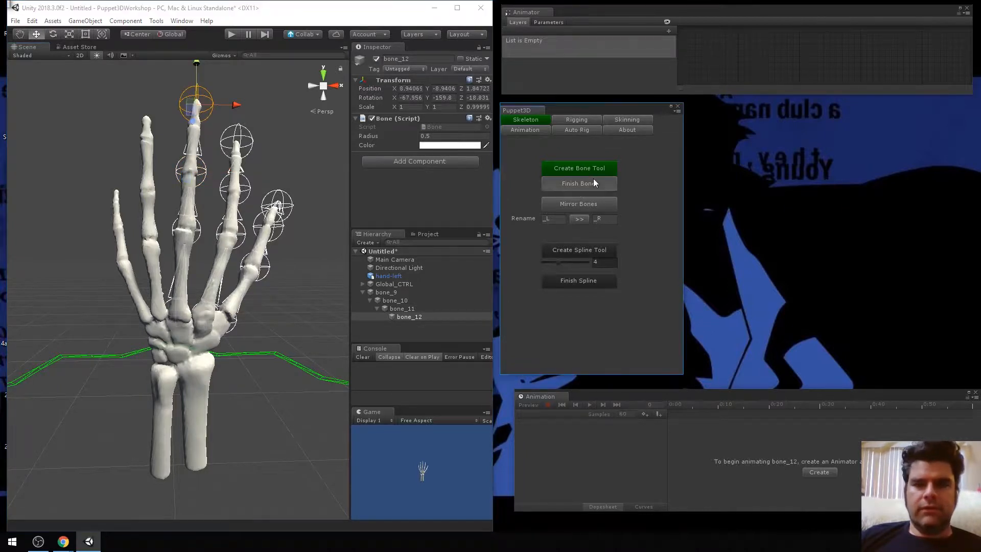
pyautogui.click(284, 107)
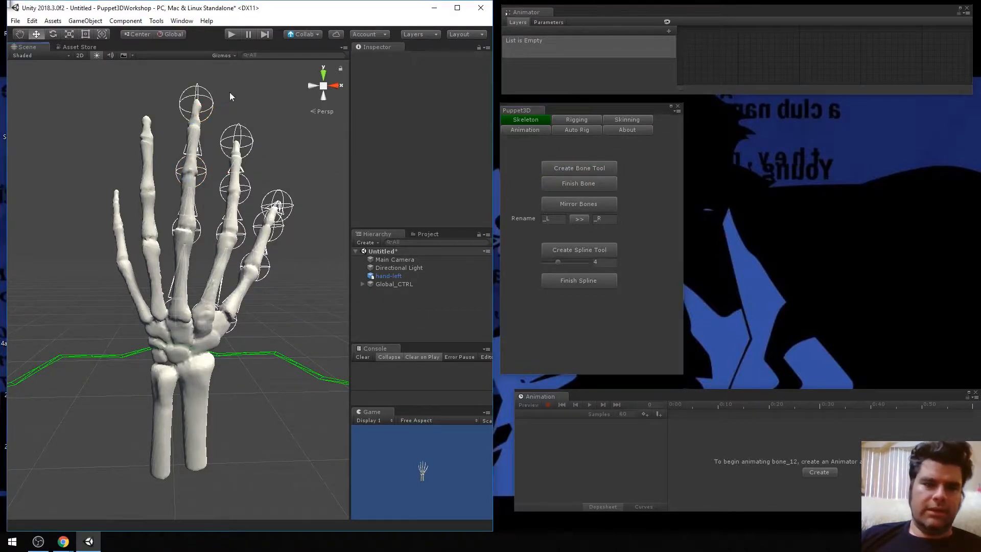
# Step: Create and finish a four-bone chain along the ring finger, from its base to its tip
pyautogui.click(606, 168)
pyautogui.click(166, 305)
pyautogui.click(153, 246)
pyautogui.click(148, 190)
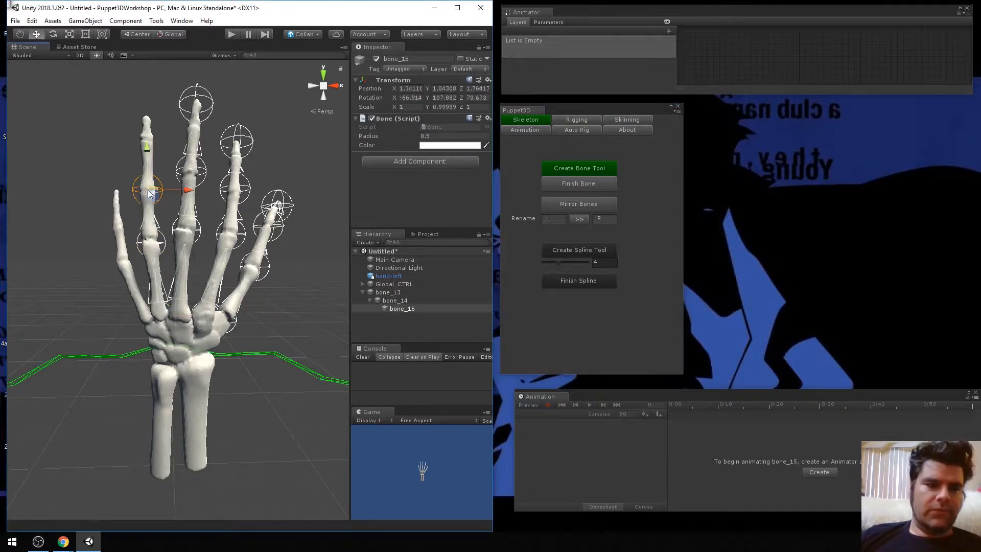
pyautogui.click(148, 122)
pyautogui.click(605, 183)
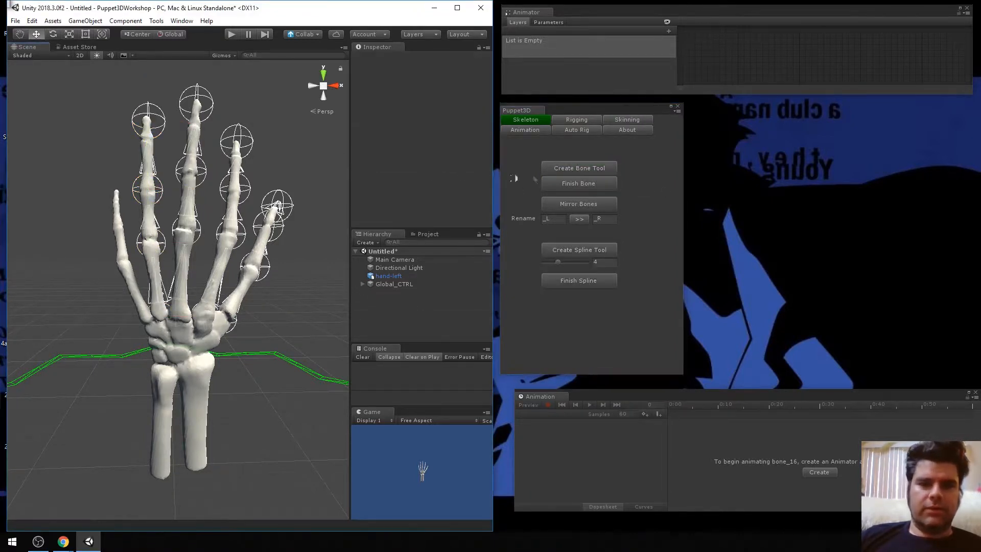
# Step: Create and finish a four-bone chain along the little finger, from its base to its tip
pyautogui.click(146, 315)
pyautogui.click(123, 255)
pyautogui.click(116, 217)
pyautogui.click(117, 195)
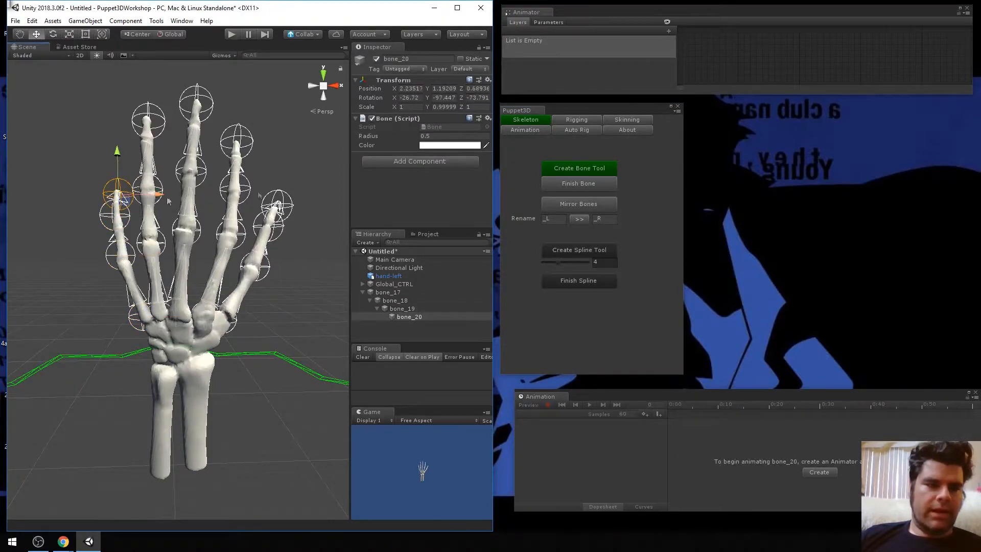
pyautogui.click(600, 185)
# Step: Examine from several angles how the finger bone chains and Global_CTRL line up with the hand mesh
pyautogui.moveTo(134, 295); pyautogui.dragTo(349, 253, button='middle')
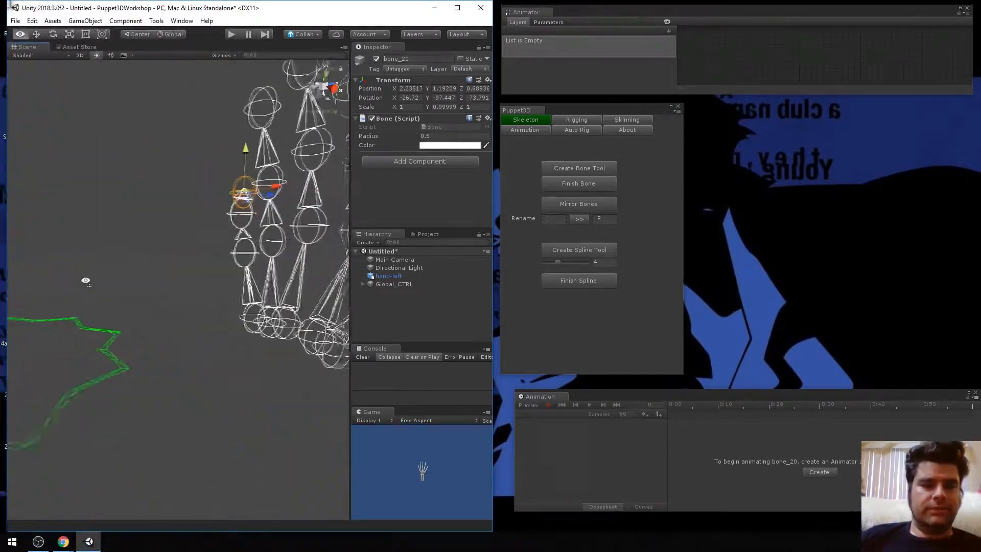
pyautogui.keyDown('alt'); pyautogui.moveTo(83, 278); pyautogui.dragTo(241, 285); pyautogui.keyUp('alt')
pyautogui.moveTo(52, 231); pyautogui.dragTo(112, 250)
pyautogui.hotkey('ctrl', 'z')
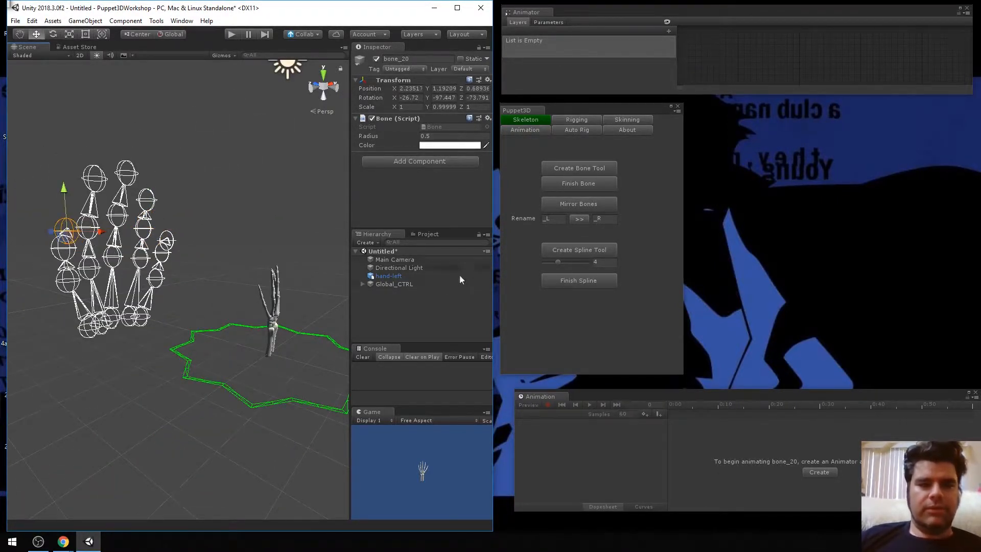
pyautogui.click(404, 284)
pyautogui.moveTo(238, 341); pyautogui.dragTo(307, 370)
pyautogui.keyDown('alt'); pyautogui.moveTo(291, 296); pyautogui.dragTo(145, 278); pyautogui.keyUp('alt')
# Step: Delete Global_CTRL together with all its finger bone chains
pyautogui.click(409, 302)
pyautogui.rightClick(403, 284)
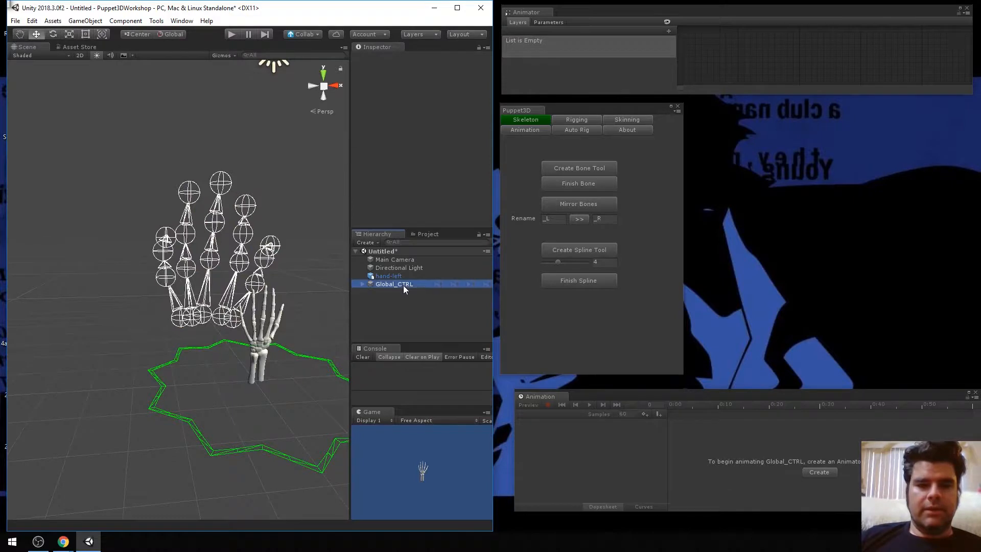
pyautogui.click(428, 340)
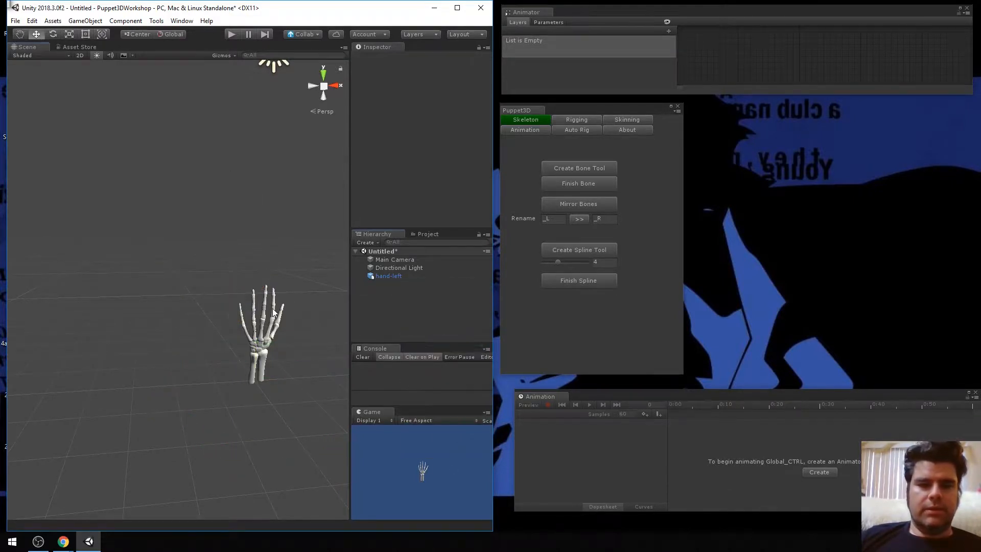
# Step: Add a Mesh Collider component to the hand-left object
pyautogui.scroll(10, 278, 346)
pyautogui.scroll(-8, 219, 354)
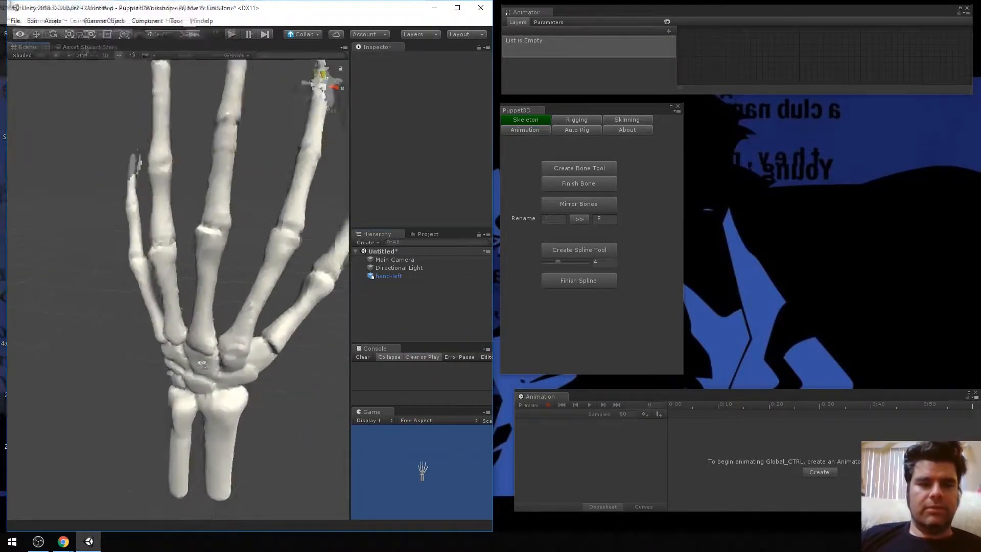
pyautogui.click(388, 275)
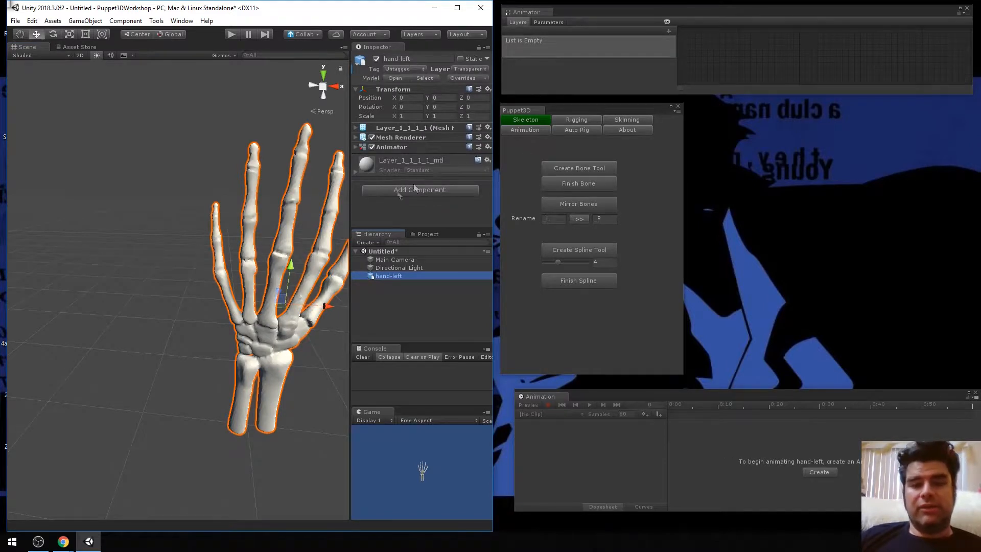
pyautogui.doubleClick(392, 276)
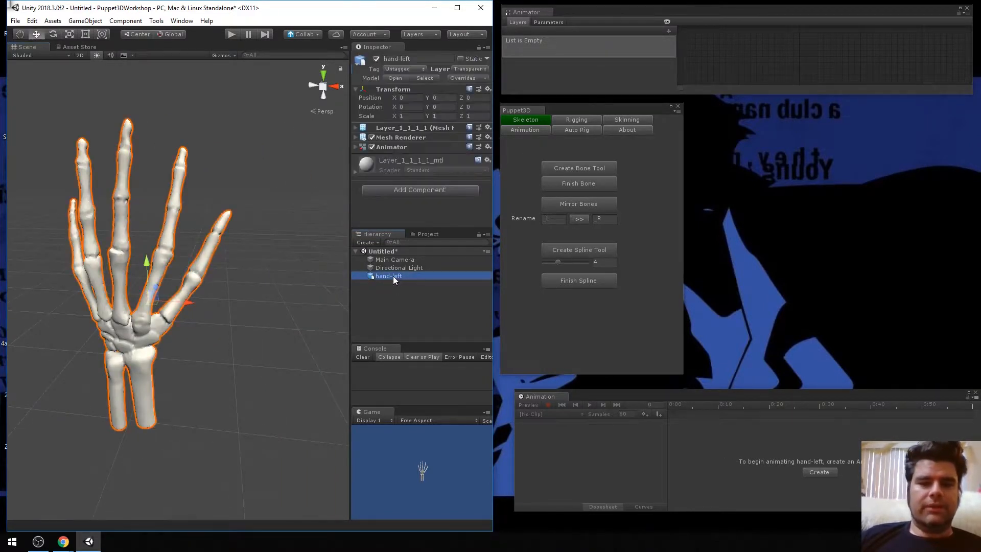
pyautogui.click(427, 192)
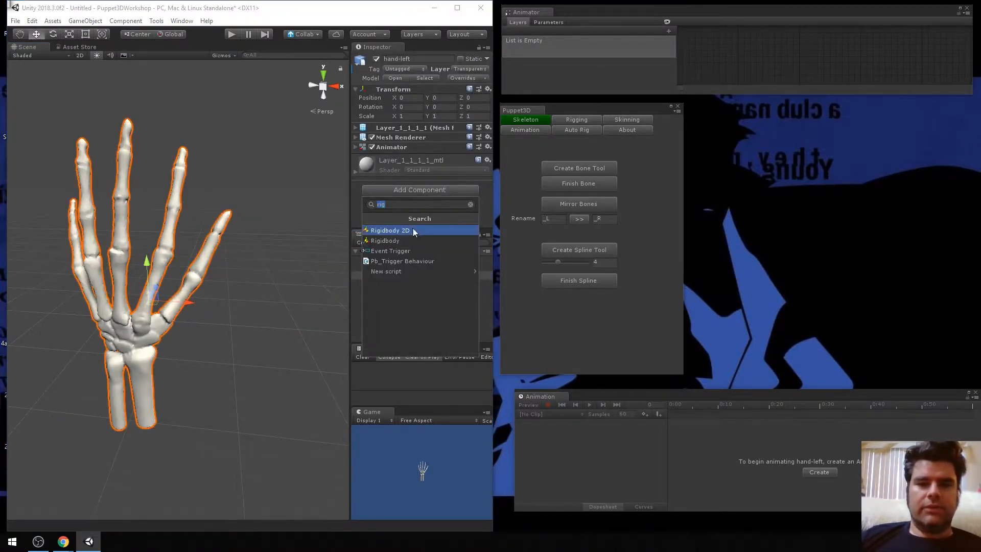
pyautogui.write('mesh')
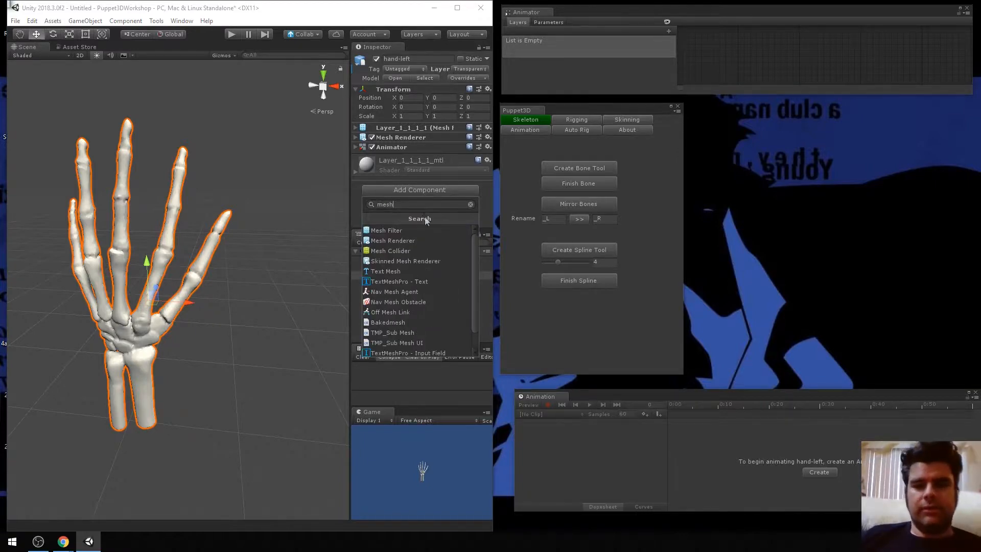
pyautogui.click(412, 250)
pyautogui.keyDown('alt'); pyautogui.moveTo(210, 228); pyautogui.dragTo(241, 191); pyautogui.keyUp('alt')
pyautogui.click(587, 172)
pyautogui.scroll(5, 229, 307)
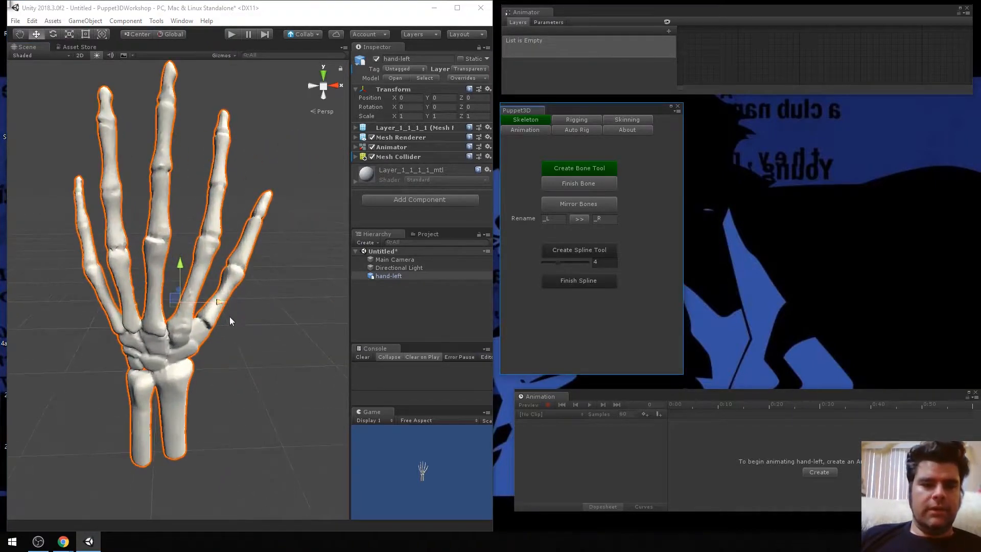
pyautogui.click(200, 299)
pyautogui.moveTo(258, 263); pyautogui.dragTo(251, 244, button='right')
pyautogui.press('s')
pyautogui.press('w')
pyautogui.press('s')
pyautogui.press('w')
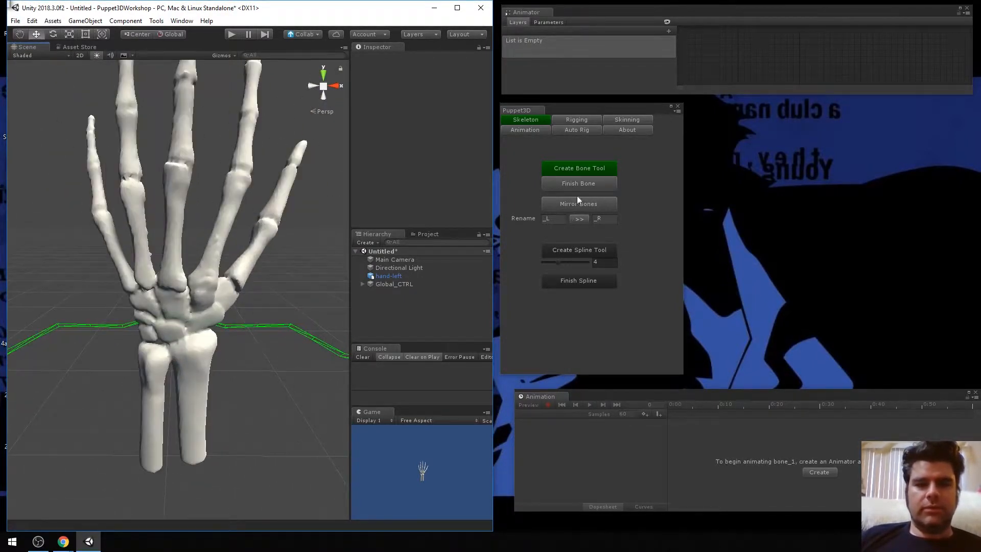
pyautogui.click(558, 189)
pyautogui.click(410, 282)
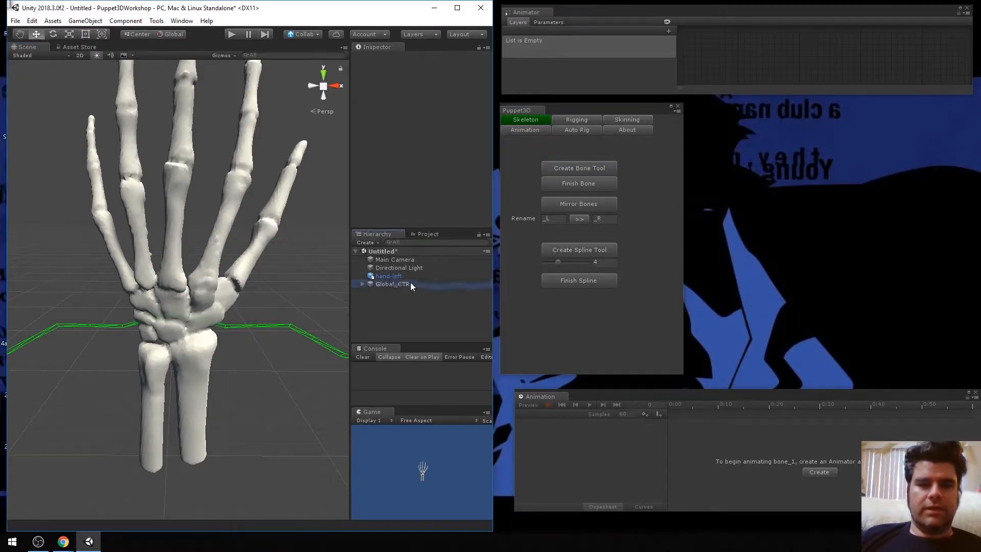
pyautogui.rightClick(409, 282)
pyautogui.click(446, 338)
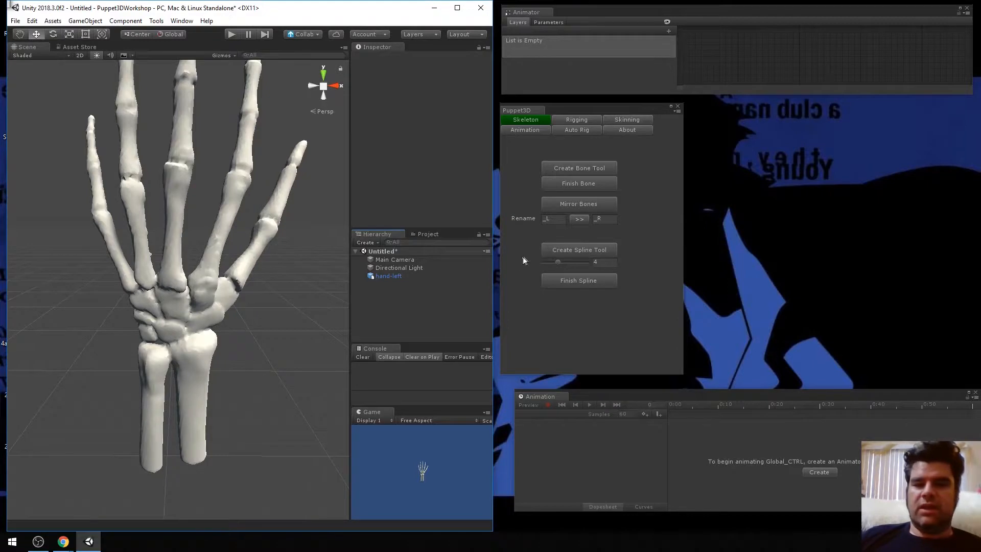
pyautogui.scroll(-4, 289, 279)
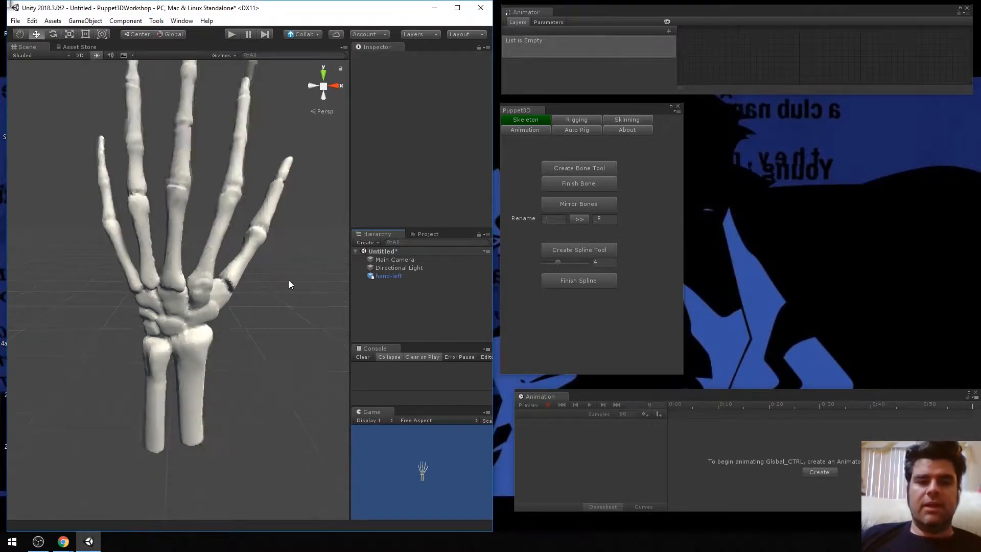
pyautogui.moveTo(289, 271); pyautogui.dragTo(286, 304, button='middle')
pyautogui.scroll(-2, 286, 294)
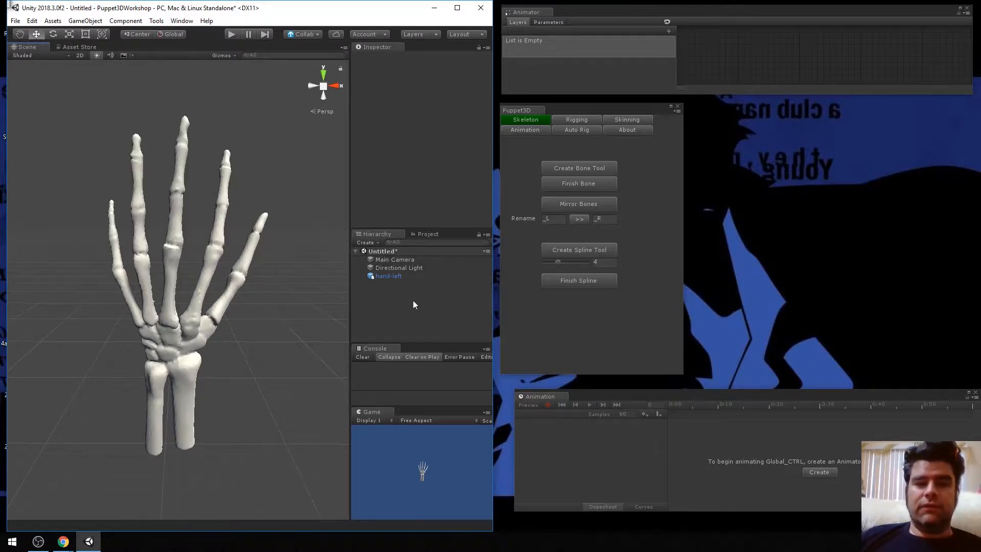
pyautogui.click(391, 277)
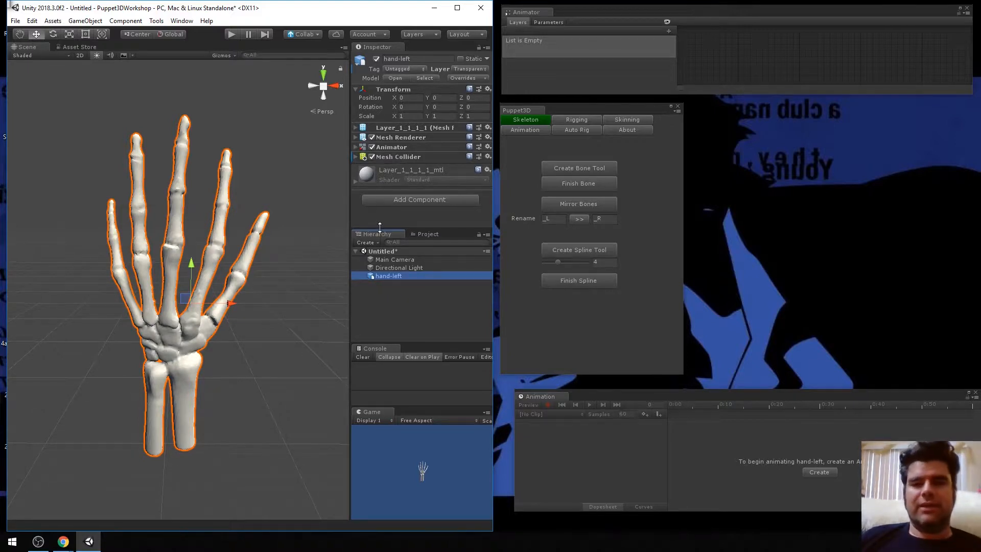
pyautogui.click(406, 318)
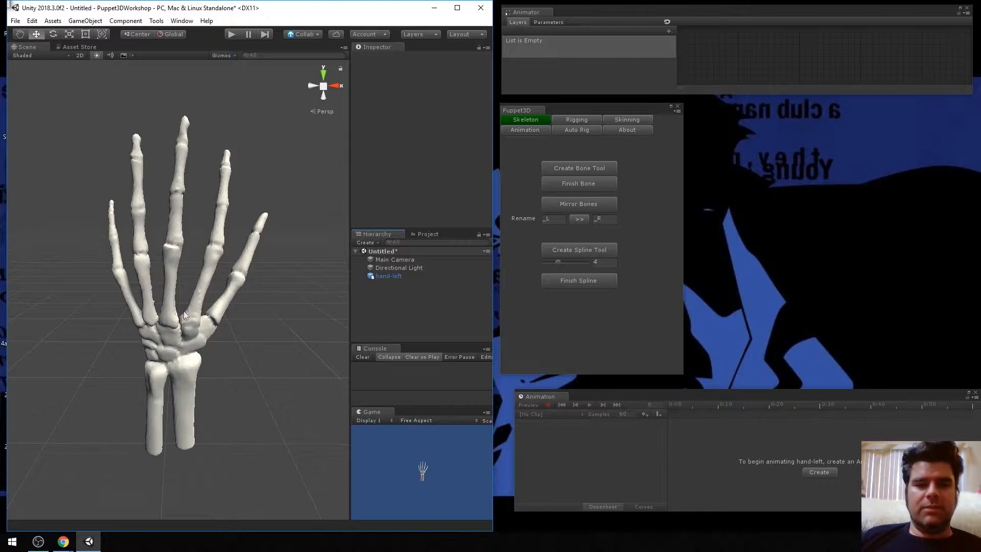
pyautogui.click(428, 234)
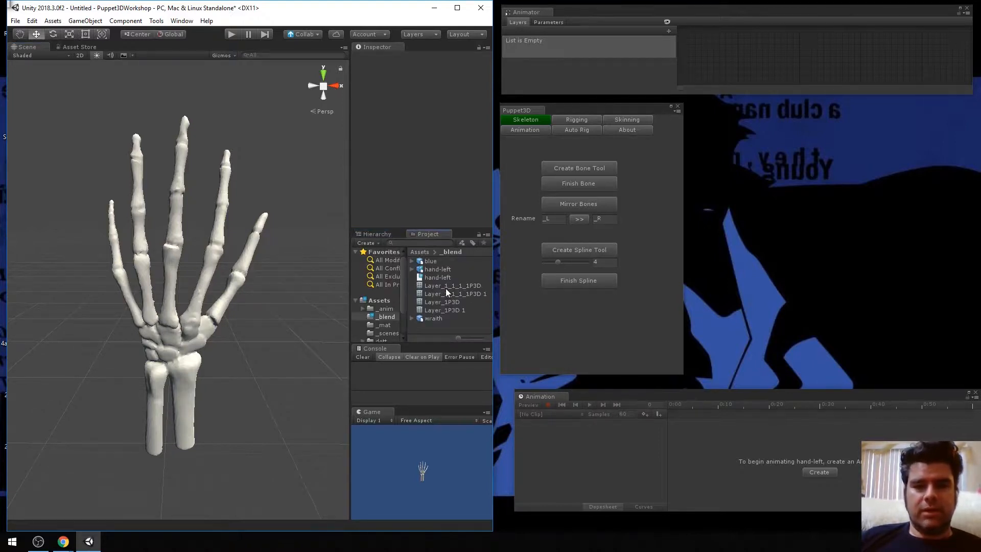
# Step: Switch the Scene view's shading mode to Wireframe after trying Shaded Wireframe
pyautogui.click(57, 56)
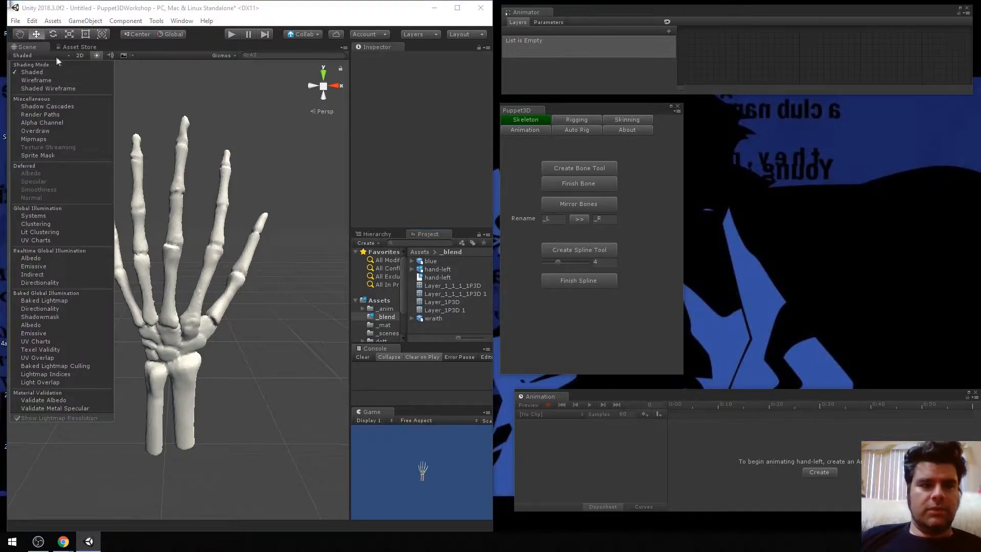
pyautogui.click(50, 80)
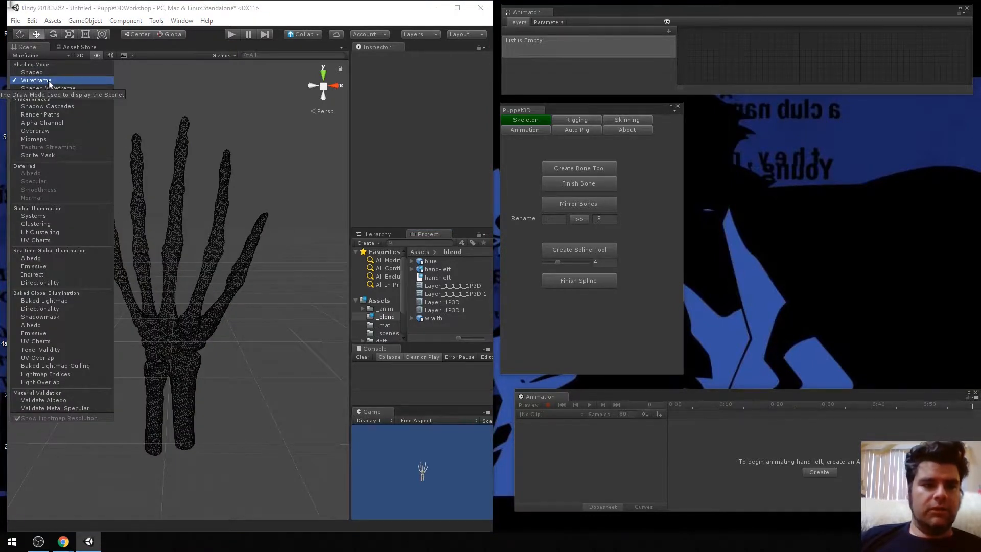
pyautogui.click(53, 88)
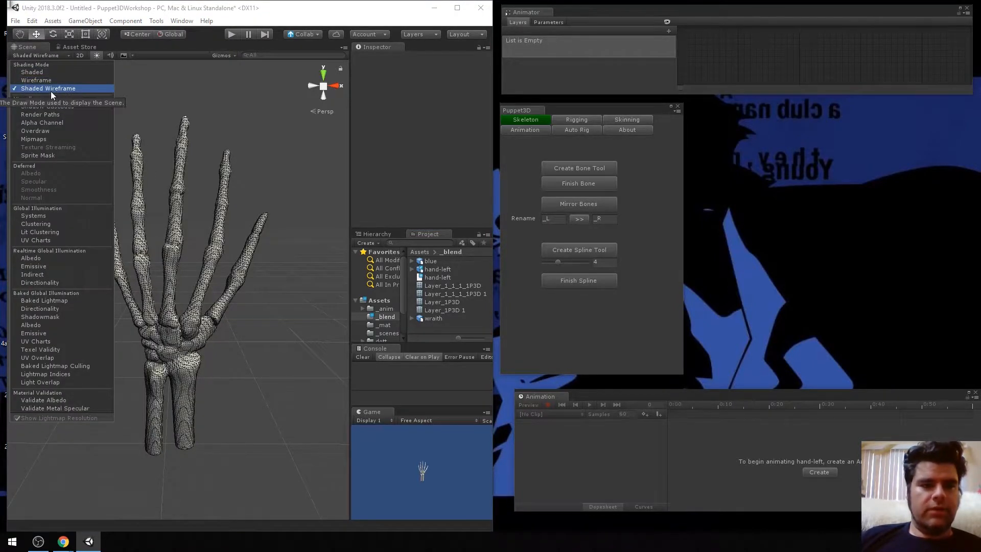
pyautogui.click(39, 80)
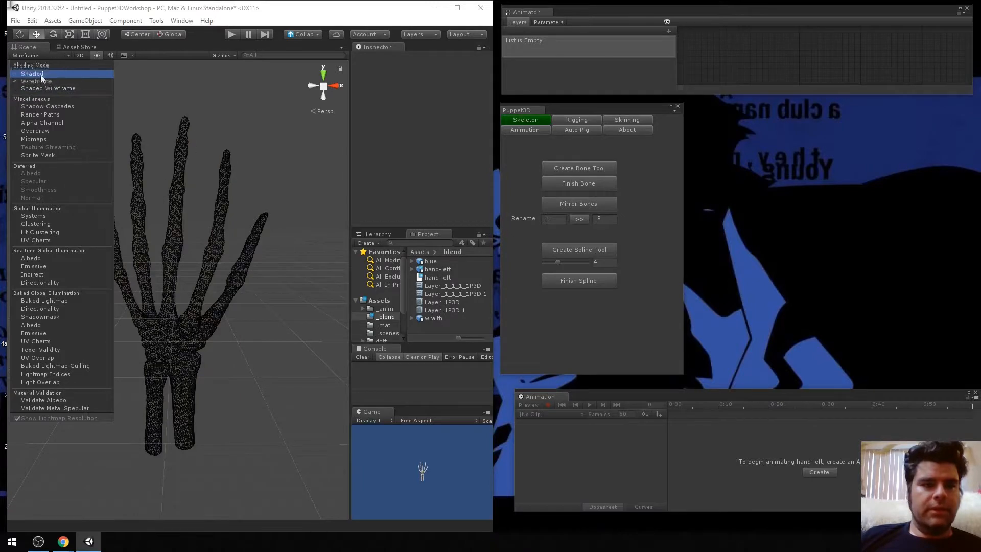
pyautogui.scroll(3, 202, 174)
pyautogui.click(207, 180)
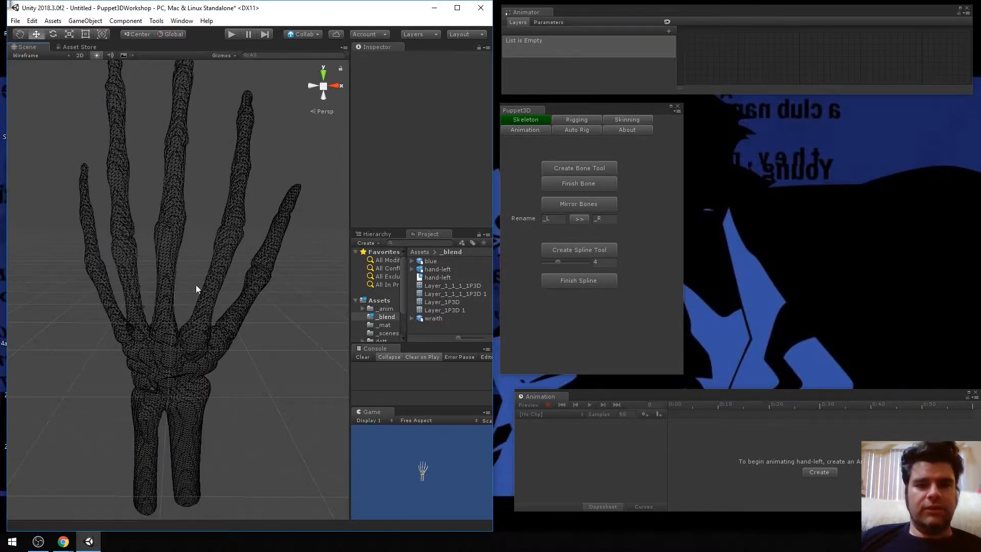
# Step: Create and finish a four-bone chain along the thumb, from its base to its tip
pyautogui.click(617, 164)
pyautogui.scroll(-3, 213, 195)
pyautogui.scroll(4, 222, 199)
pyautogui.scroll(-2, 195, 193)
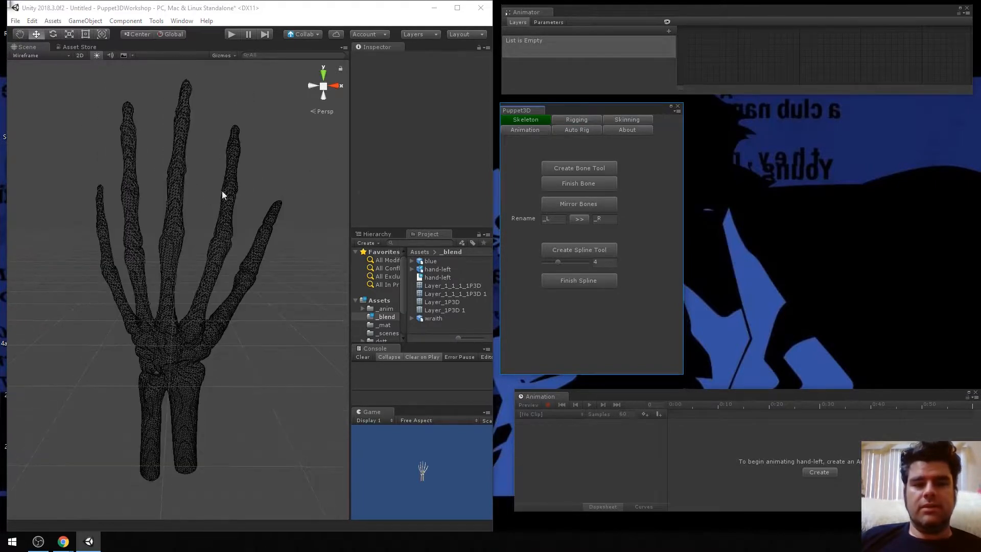
pyautogui.click(579, 170)
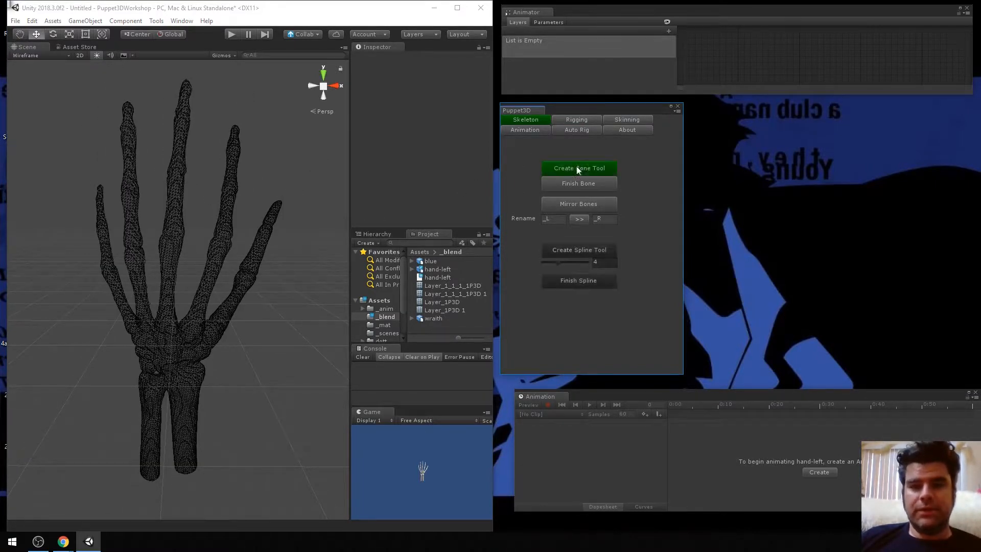
pyautogui.click(211, 333)
pyautogui.click(248, 274)
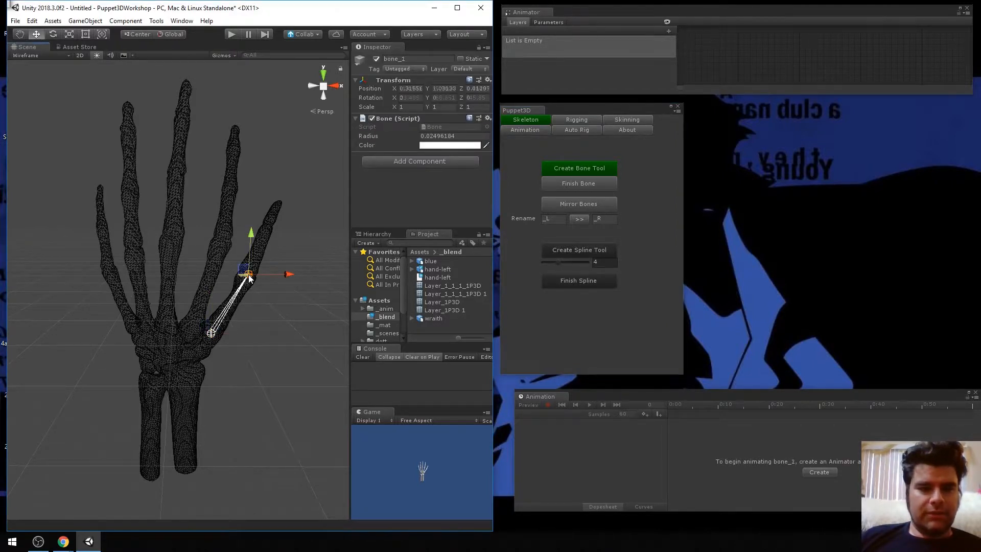
pyautogui.click(265, 229)
pyautogui.click(279, 203)
pyautogui.click(583, 183)
# Step: Create and finish a four-bone chain along the index finger, from its base to its tip
pyautogui.keyDown('alt'); pyautogui.moveTo(245, 225); pyautogui.dragTo(950, 219); pyautogui.keyUp('alt')
pyautogui.keyDown('alt'); pyautogui.moveTo(306, 282); pyautogui.dragTo(329, 238); pyautogui.keyUp('alt')
pyautogui.scroll(5, 295, 251)
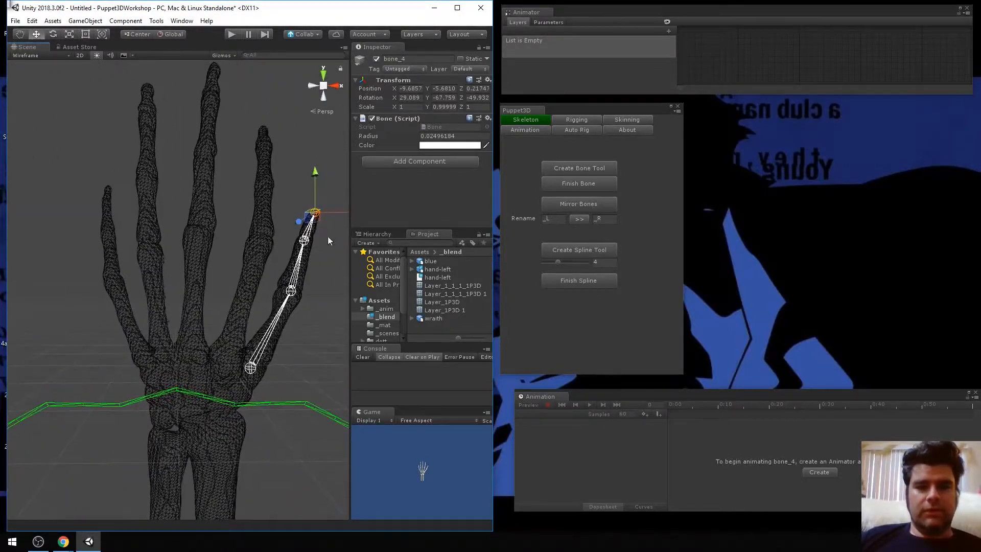
pyautogui.click(311, 138)
pyautogui.click(578, 168)
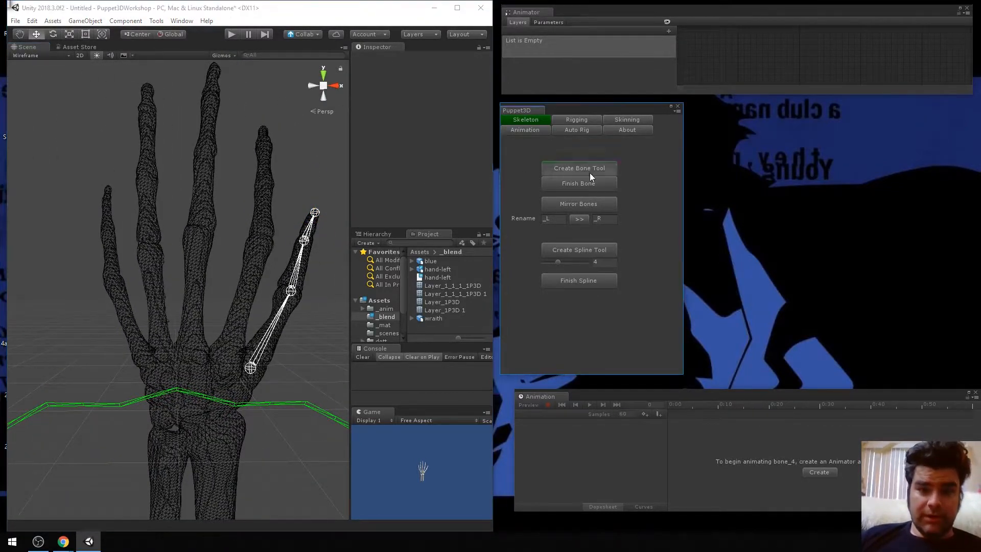
pyautogui.click(231, 355)
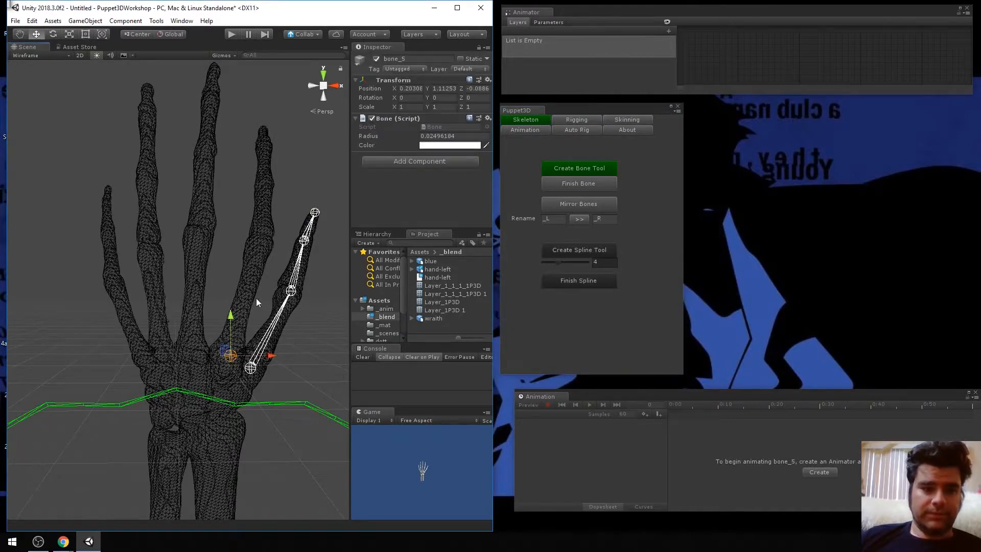
pyautogui.click(263, 236)
pyautogui.click(267, 183)
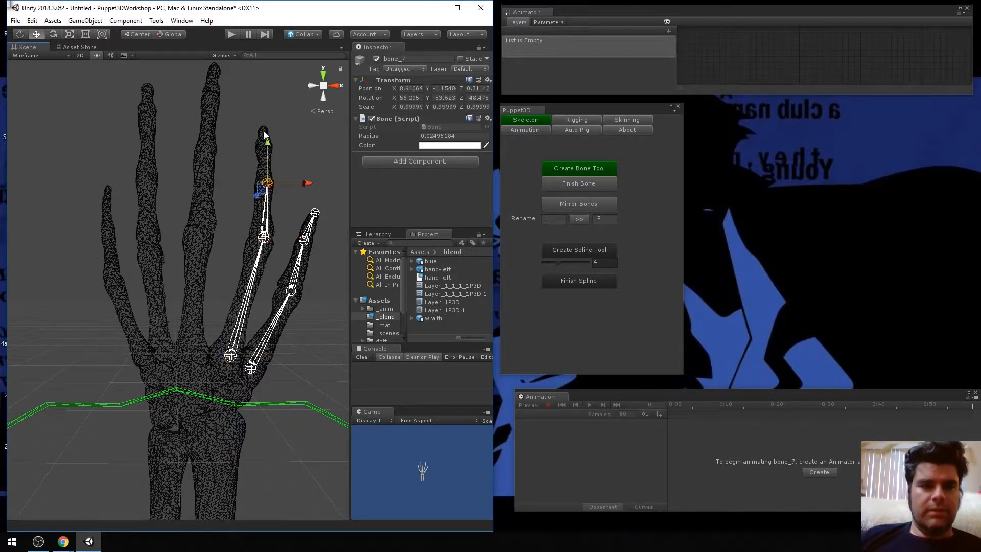
pyautogui.click(262, 129)
pyautogui.click(592, 188)
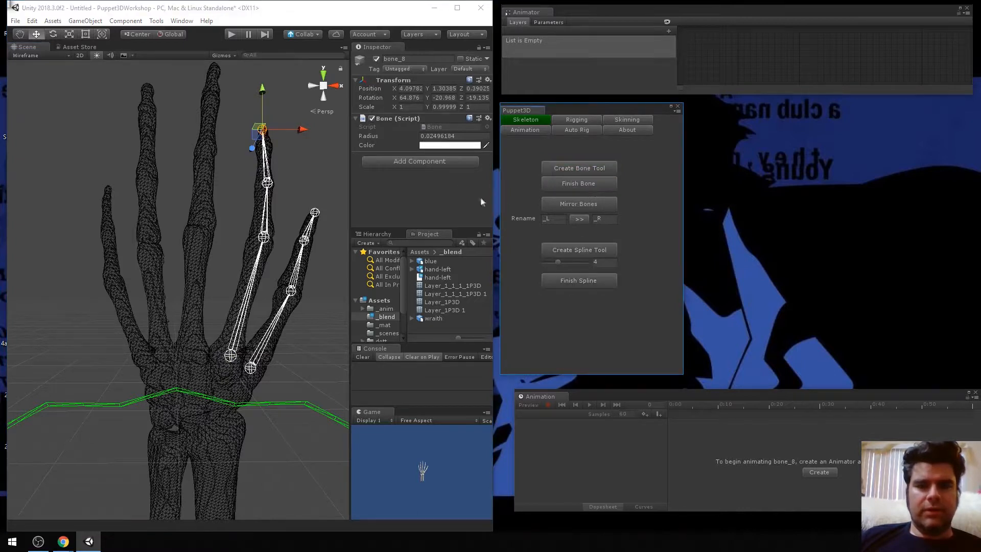
# Step: Create and finish a four-bone chain along the middle finger, from its base to its tip
pyautogui.click(314, 199)
pyautogui.click(592, 169)
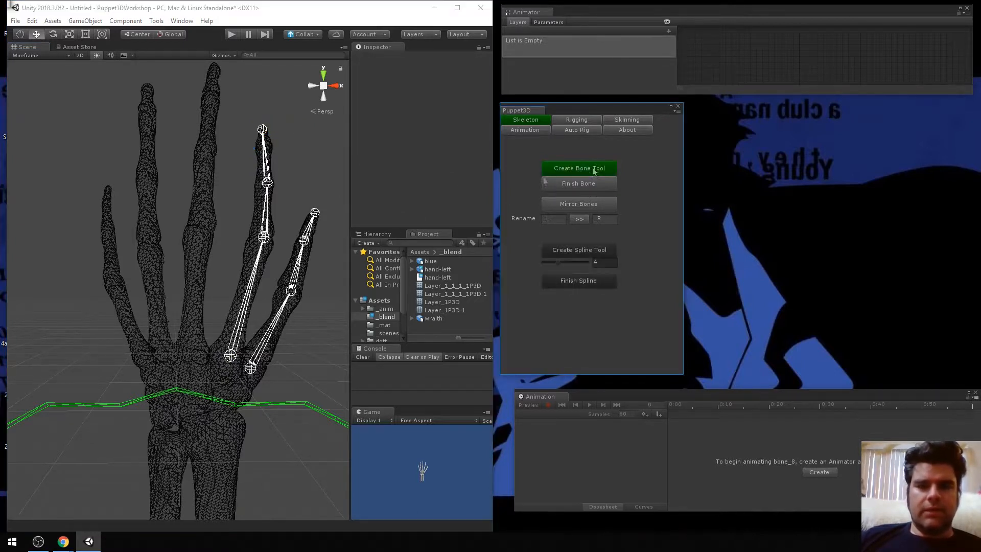
pyautogui.click(191, 351)
pyautogui.click(202, 227)
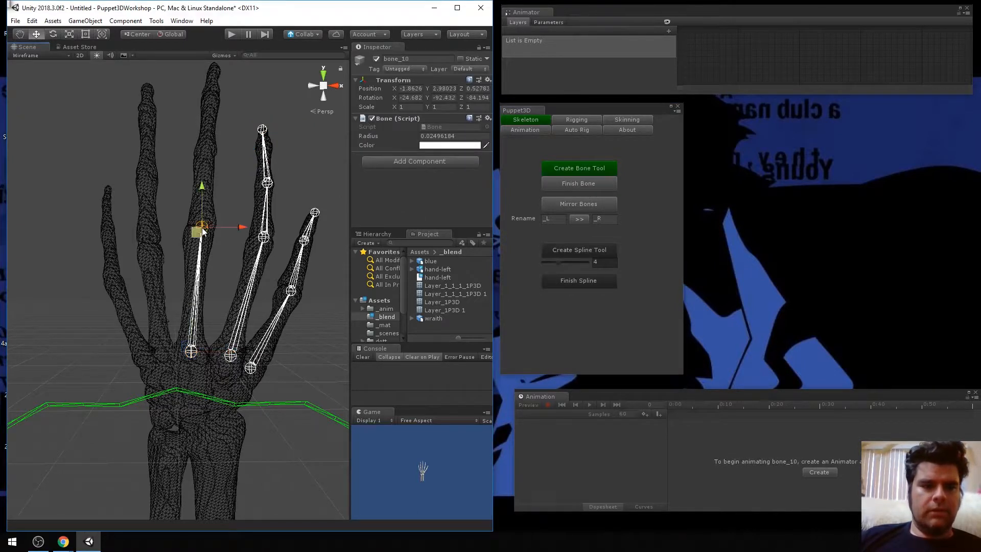
pyautogui.click(207, 152)
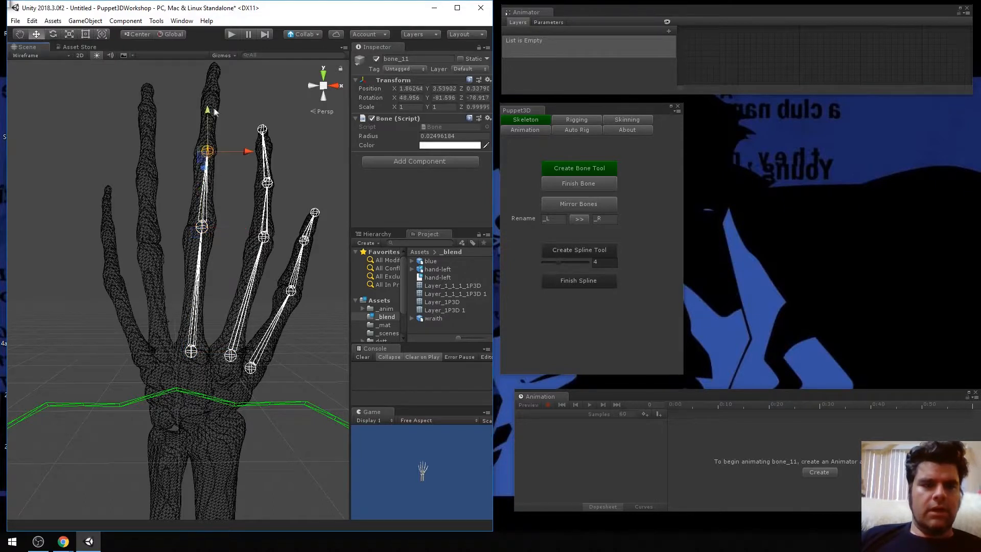
pyautogui.click(213, 66)
pyautogui.click(571, 187)
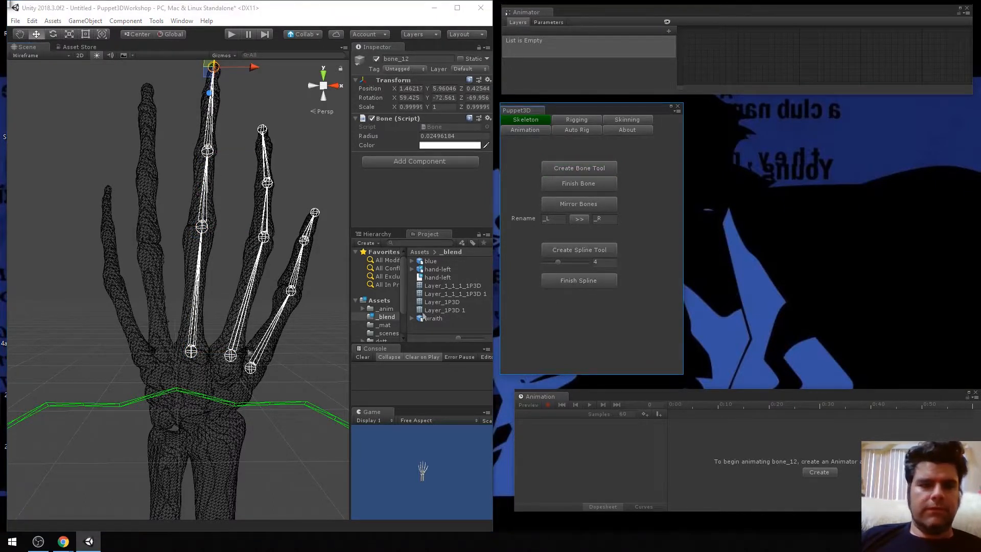
# Step: Create and finish a four-bone chain along the ring finger, from its base to its tip
pyautogui.click(240, 121)
pyautogui.click(596, 168)
pyautogui.click(595, 167)
pyautogui.click(161, 344)
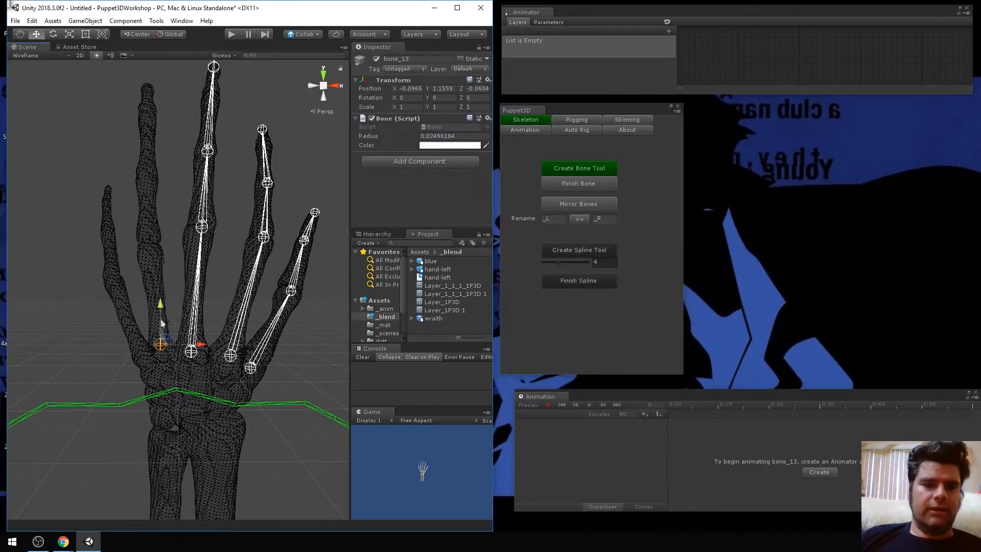
pyautogui.click(147, 240)
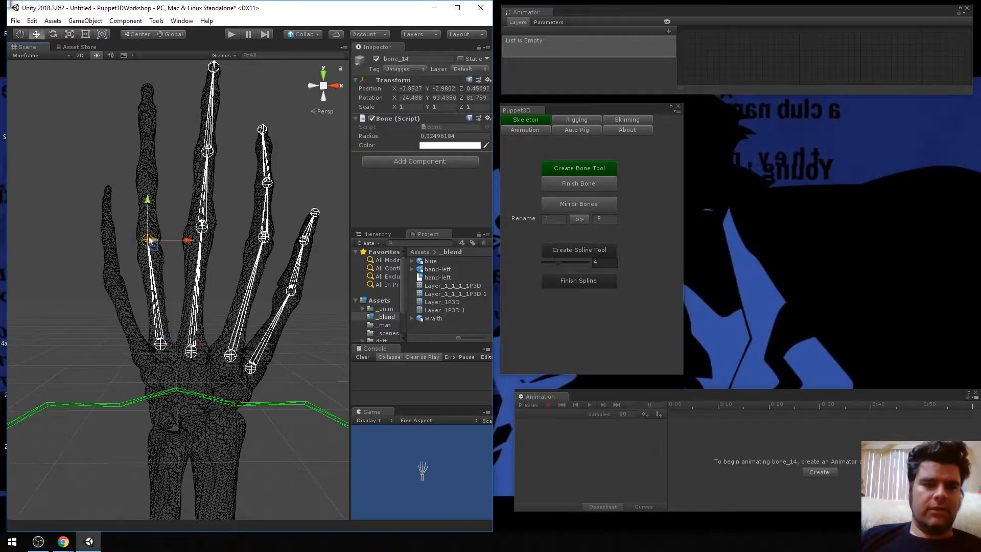
pyautogui.click(147, 172)
pyautogui.click(147, 91)
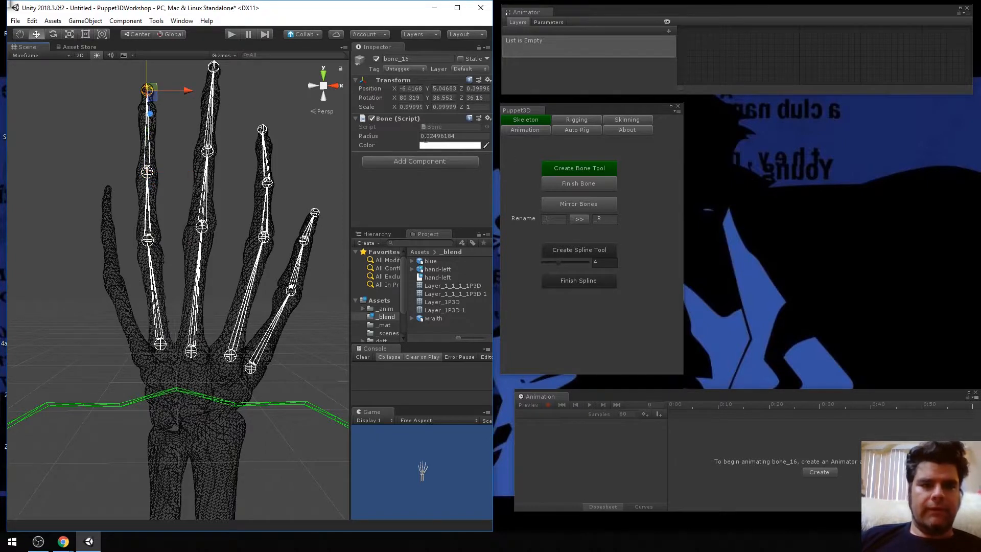
pyautogui.click(580, 182)
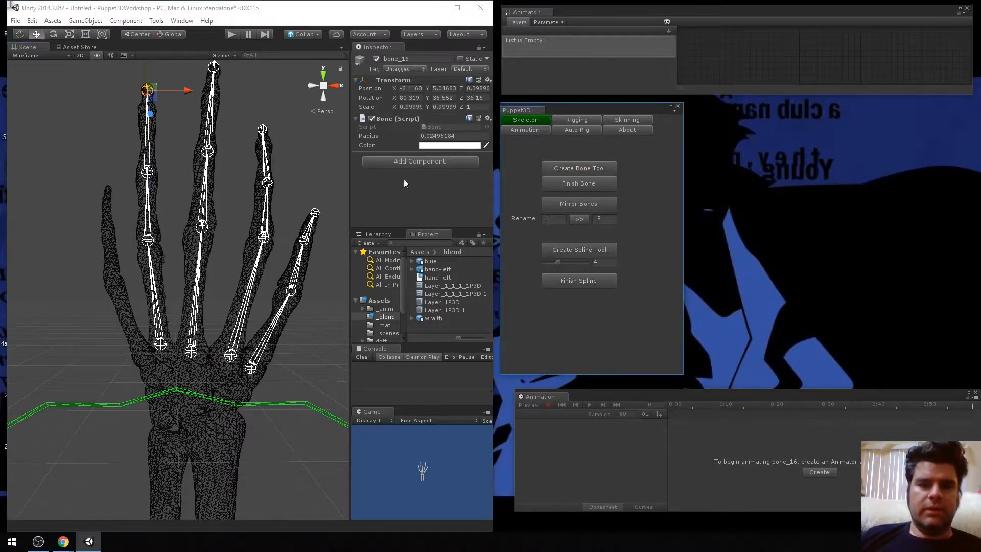
# Step: Start a new bone chain with its root bone at the base of the little finger
pyautogui.click(318, 135)
pyautogui.click(582, 168)
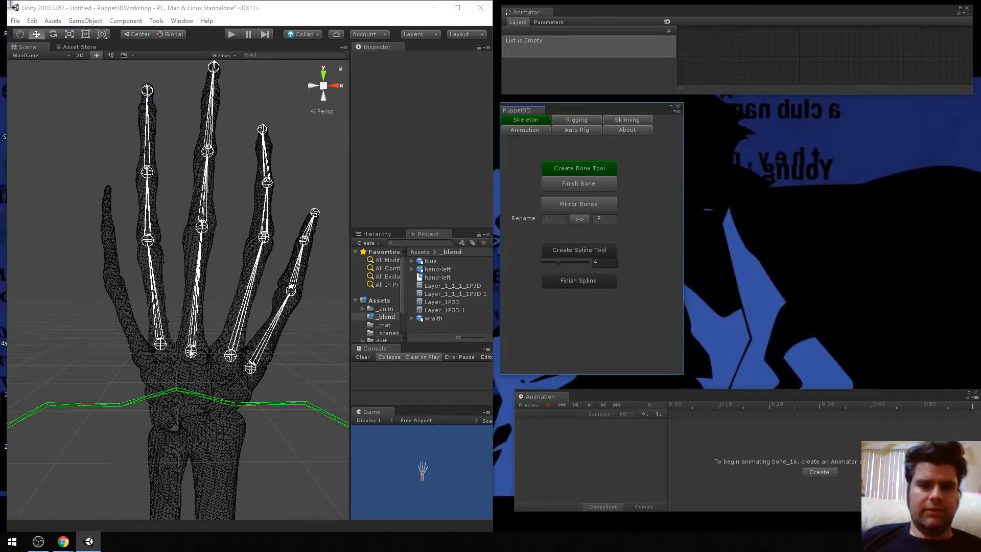
pyautogui.click(140, 351)
pyautogui.click(108, 279)
pyautogui.click(110, 228)
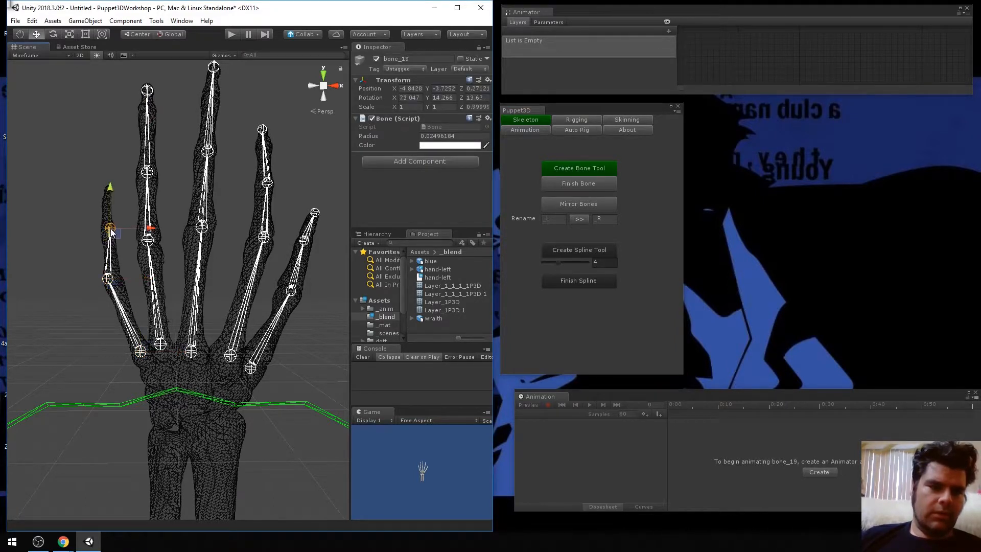
pyautogui.click(108, 191)
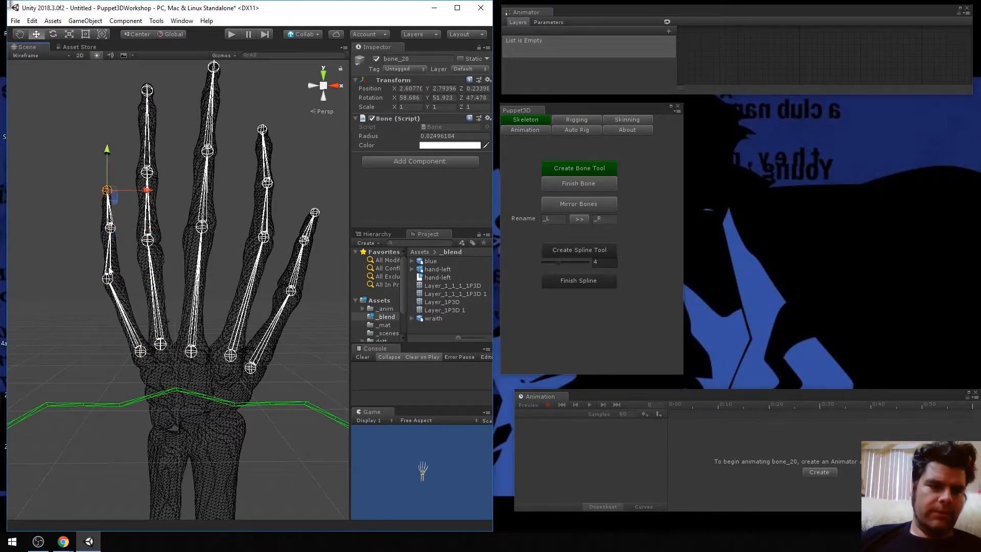
pyautogui.hotkey('ctrl', 'z')
pyautogui.hotkey('ctrl', 'z')
pyautogui.hotkey('ctrl', 'z')
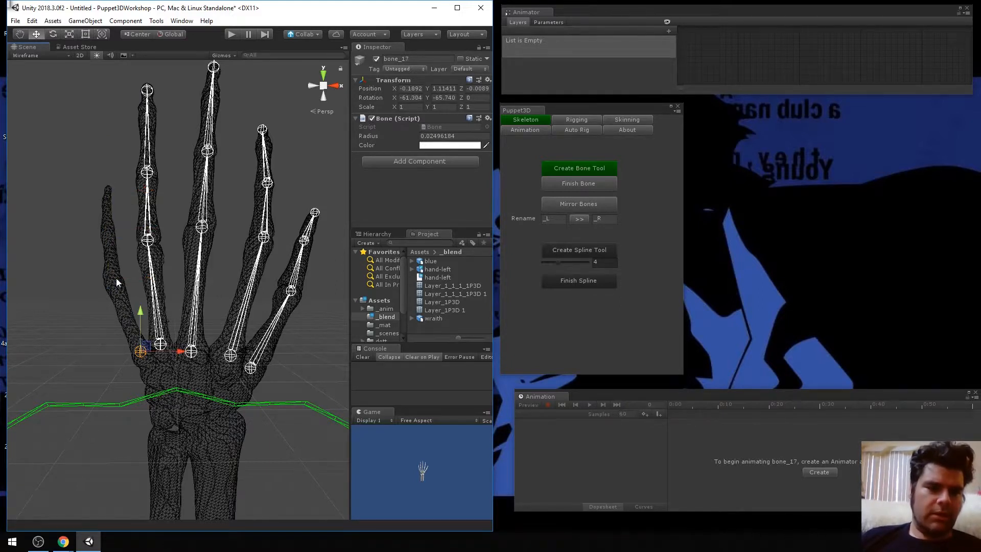
# Step: Add three bones from the little finger's lower knuckle up to its tip and finish the chain
pyautogui.click(114, 276)
pyautogui.click(106, 230)
pyautogui.click(109, 191)
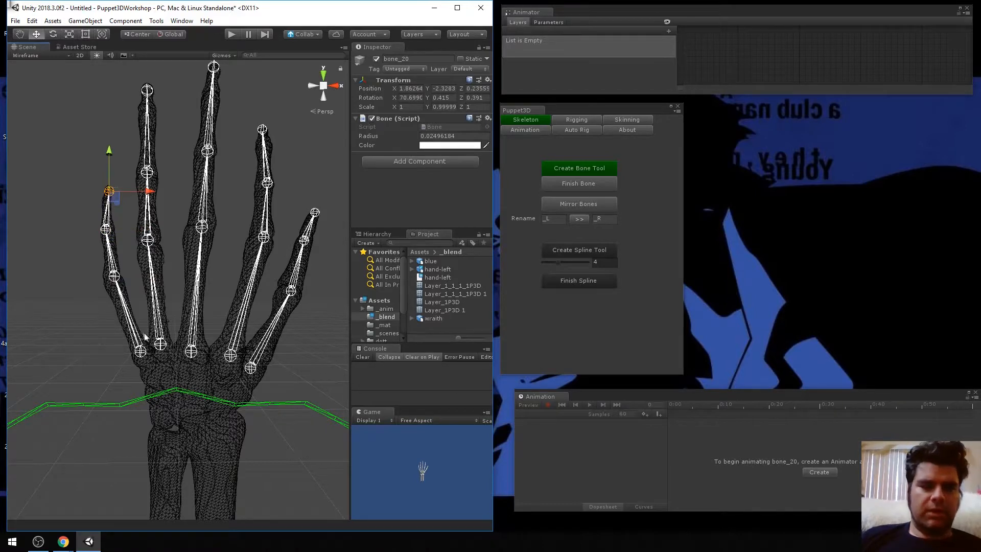
pyautogui.click(578, 183)
# Step: Examine the five finger chains and the palm, wrist and forearm of the hand mesh from several distances and angles
pyautogui.scroll(-5, 255, 238)
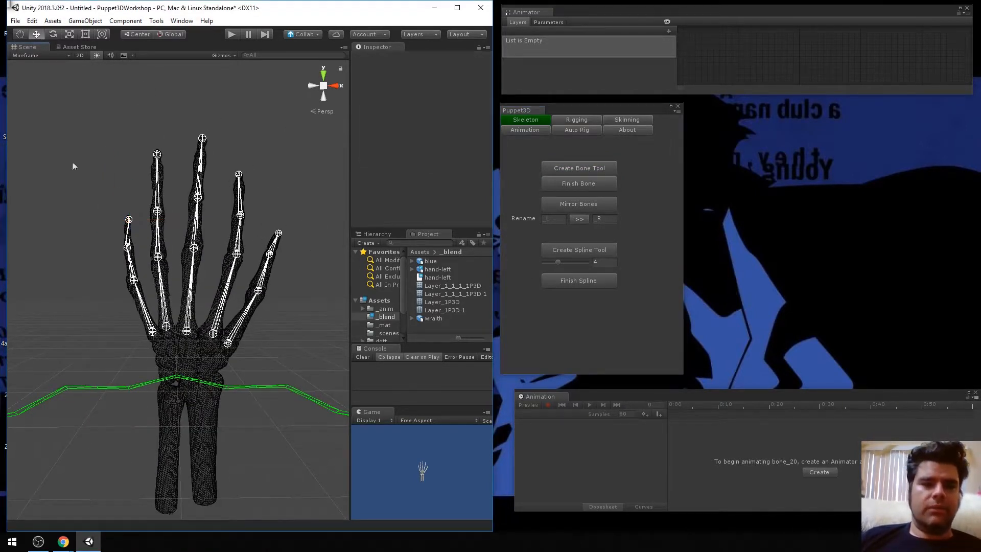
pyautogui.moveTo(204, 281)
pyautogui.mouseDown(button='middle')
pyautogui.moveTo(216, 289)
pyautogui.moveTo(202, 244)
pyautogui.moveTo(220, 271)
pyautogui.mouseUp(button='middle')
pyautogui.scroll(5, 220, 270)
pyautogui.scroll(-2, 216, 267)
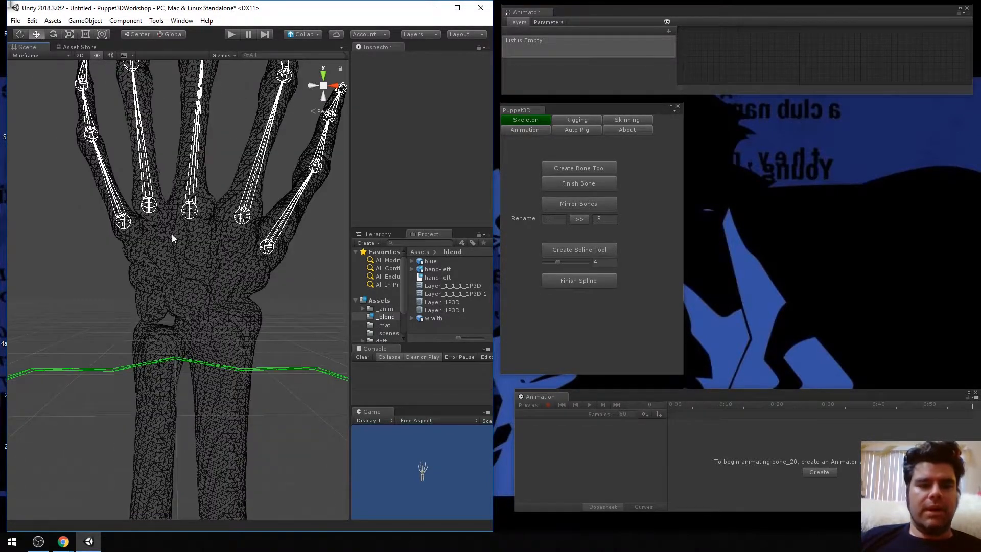
pyautogui.scroll(-3, 233, 263)
pyautogui.scroll(1, 227, 271)
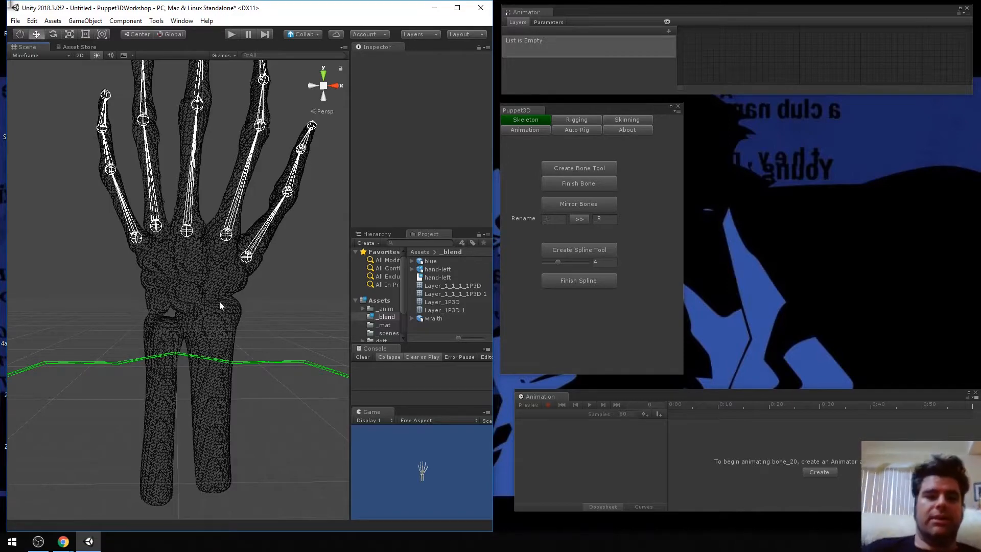
pyautogui.scroll(3, 219, 289)
pyautogui.scroll(-3, 220, 284)
pyautogui.moveTo(157, 237); pyautogui.dragTo(221, 244, button='right')
pyautogui.press('s')
pyautogui.press('w')
pyautogui.press('s')
pyautogui.press('w')
pyautogui.press('s')
pyautogui.moveTo(197, 344); pyautogui.dragTo(179, 356, button='right')
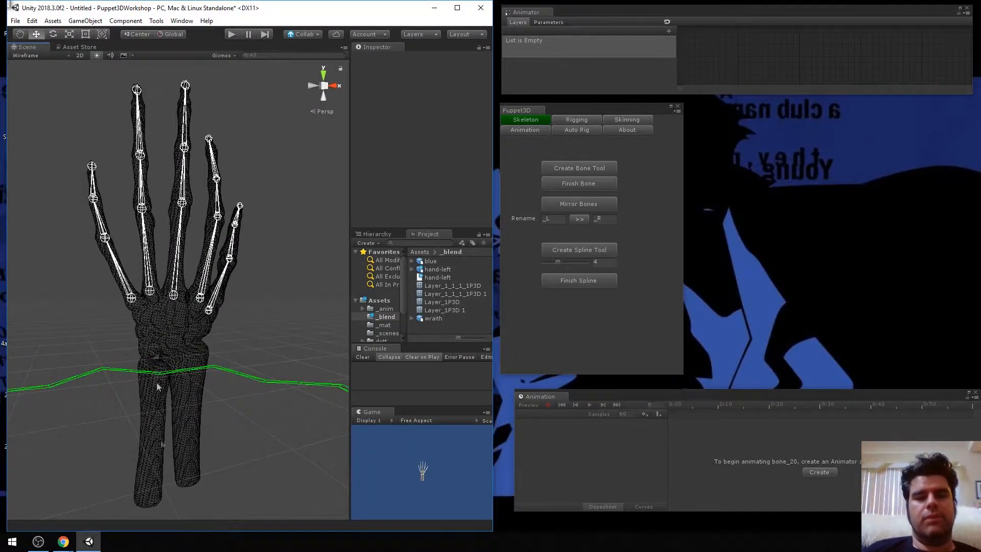
pyautogui.scroll(3, 197, 342)
pyautogui.scroll(-3, 197, 340)
pyautogui.scroll(3, 199, 339)
pyautogui.moveTo(234, 315); pyautogui.dragTo(232, 294, button='right')
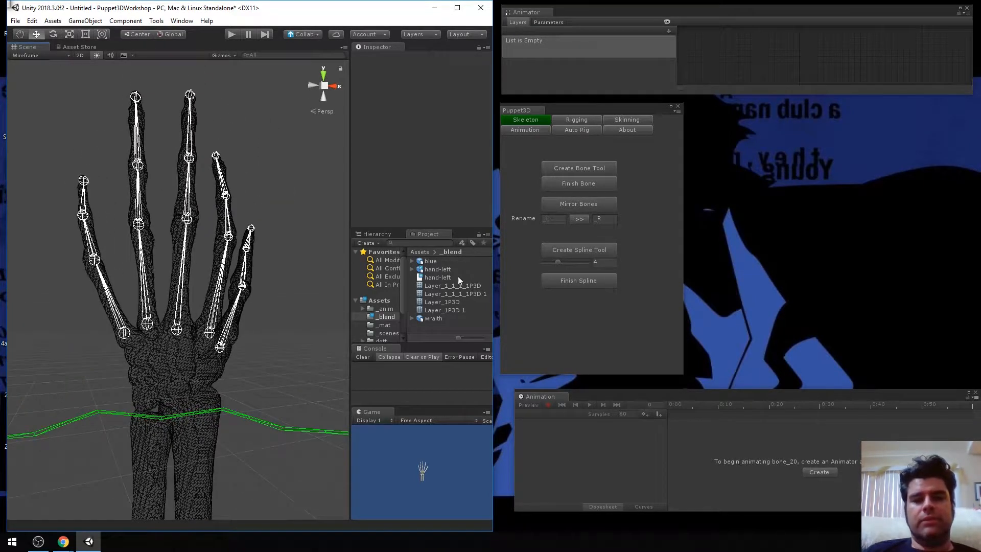
# Step: Enlarge the lower panel area, show the scene hierarchy and expand Global_CTRL to list its root bones
pyautogui.moveTo(444, 227); pyautogui.dragTo(445, 138)
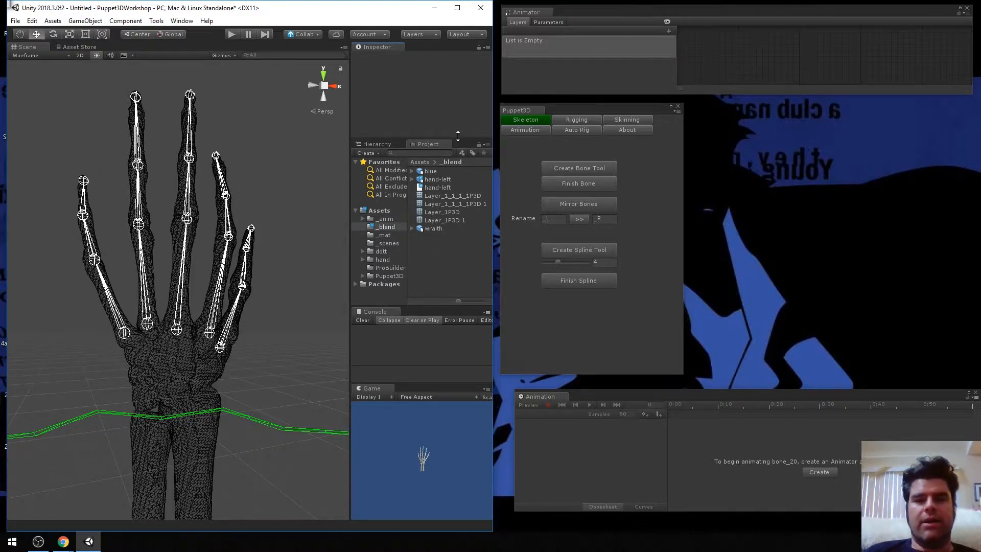
pyautogui.moveTo(458, 136); pyautogui.dragTo(452, 200)
pyautogui.click(382, 208)
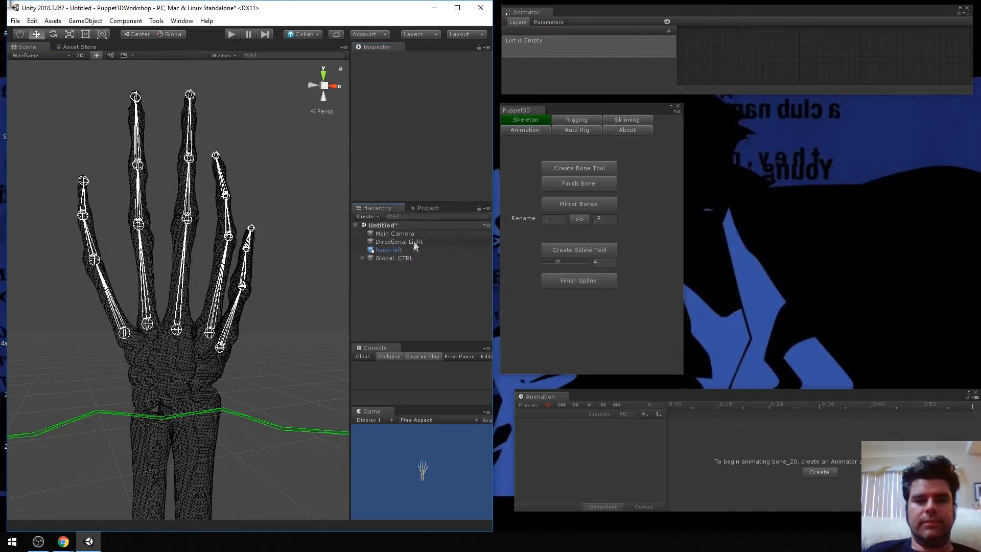
pyautogui.click(361, 257)
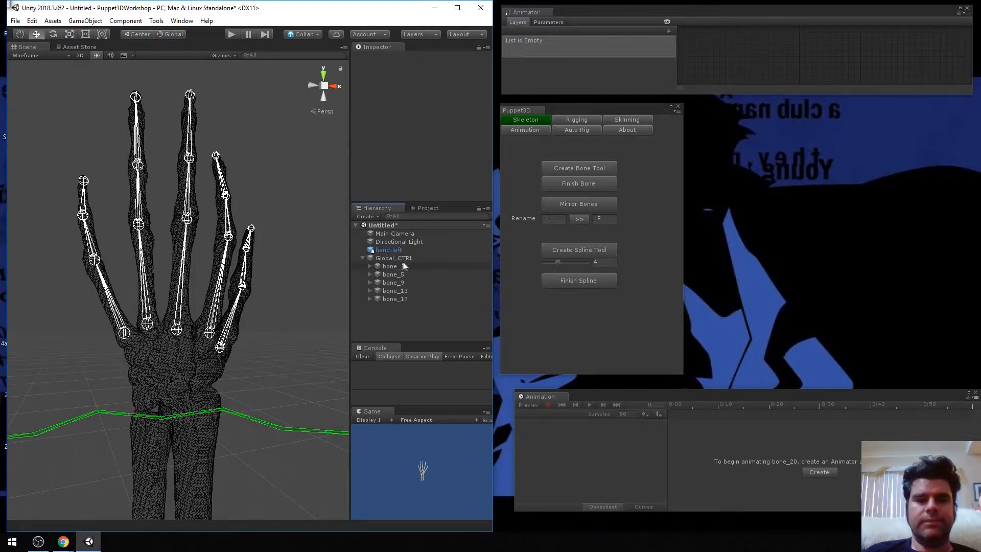
# Step: Filter the hierarchy by "bone", select bone_1 through bone_20, and clear the filter
pyautogui.click(417, 217)
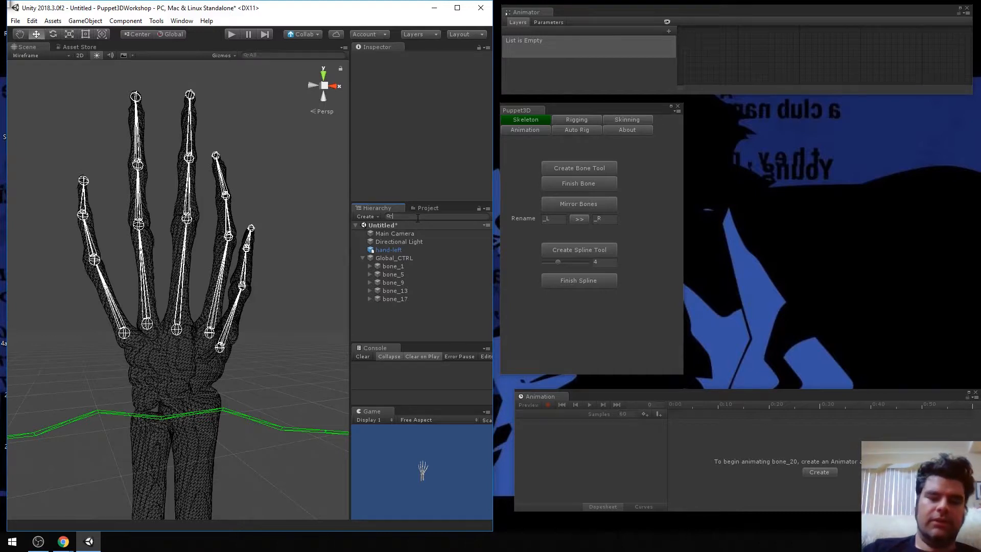
pyautogui.write('bone')
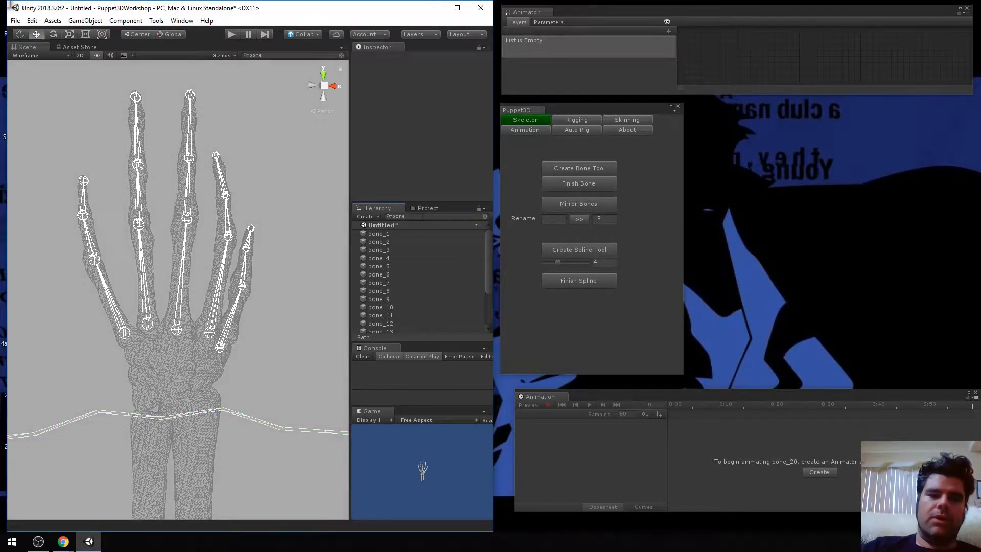
pyautogui.click(405, 233)
pyautogui.scroll(-3, 430, 276)
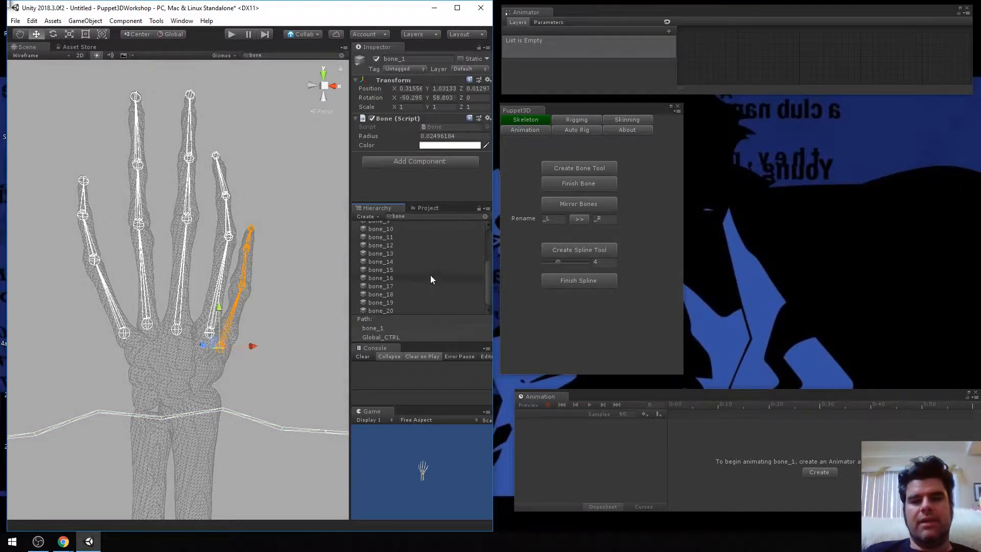
pyautogui.keyDown('shift'); pyautogui.click(397, 307); pyautogui.keyUp('shift')
pyautogui.scroll(3, 418, 281)
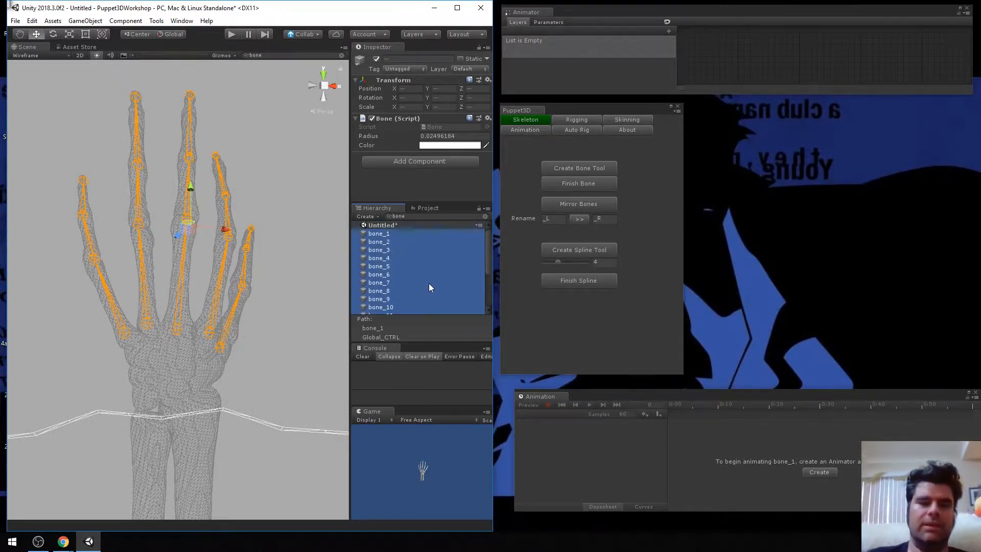
pyautogui.click(485, 215)
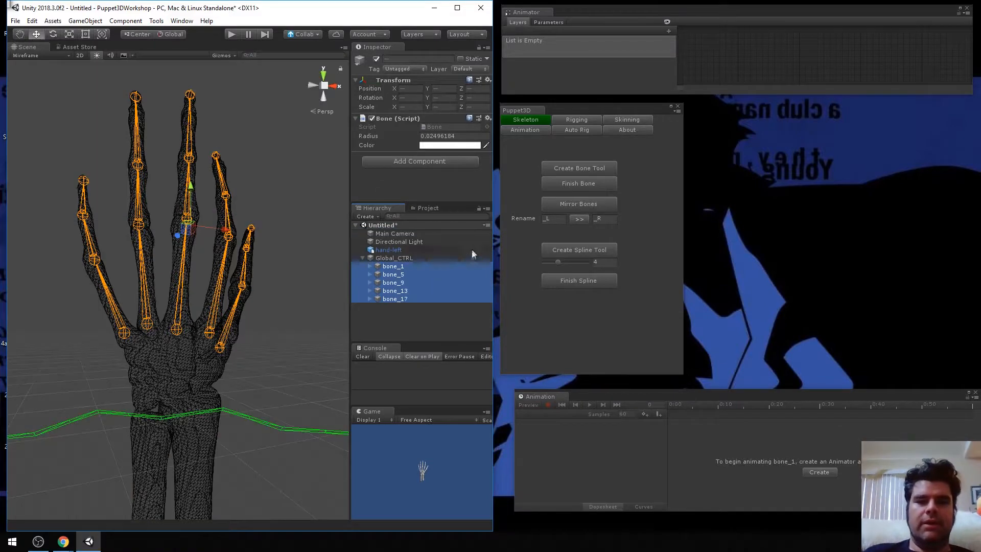
# Step: Add hand-left to the bone selection and bind it as smooth skin with Voxel skinning and 2 skin bones
pyautogui.keyDown('ctrl'); pyautogui.click(416, 249); pyautogui.keyUp('ctrl')
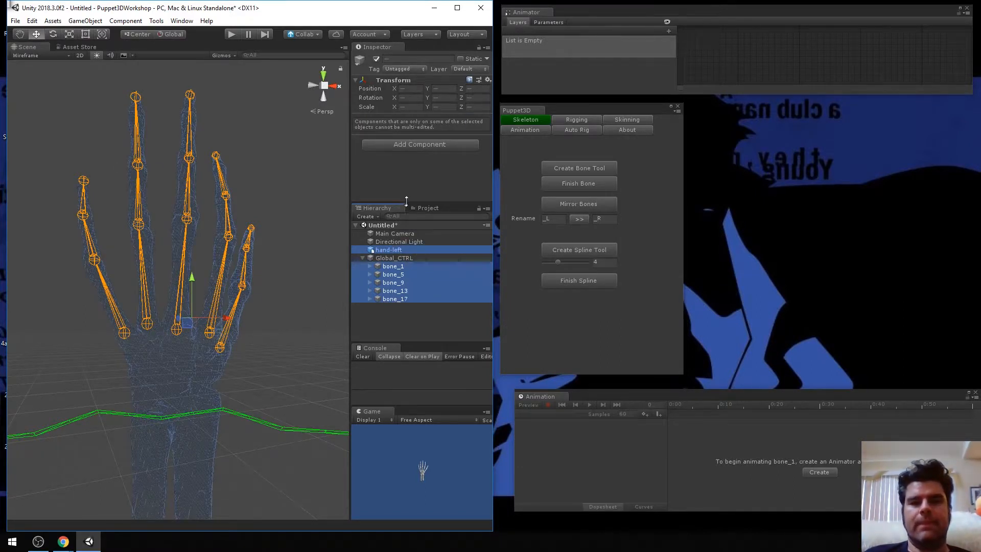
pyautogui.click(590, 118)
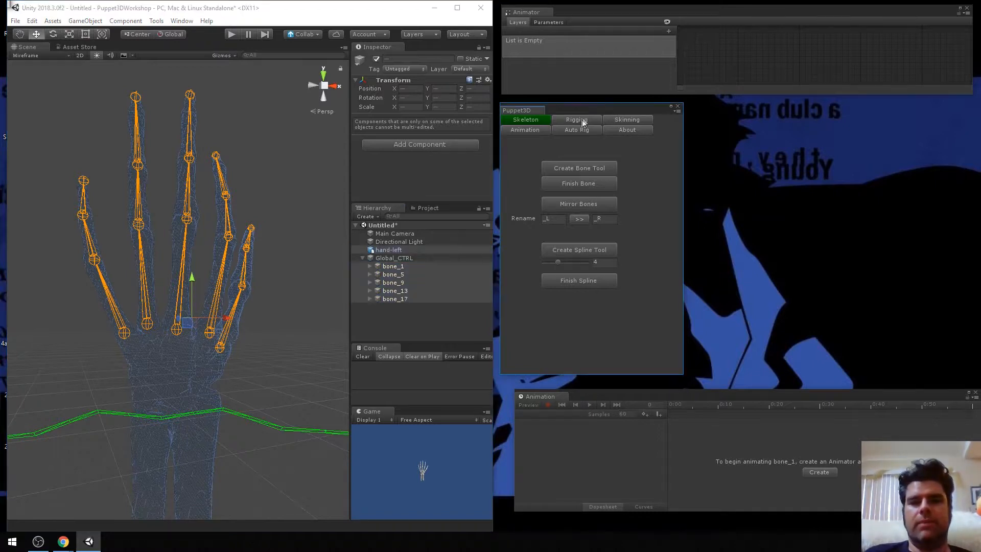
pyautogui.click(621, 119)
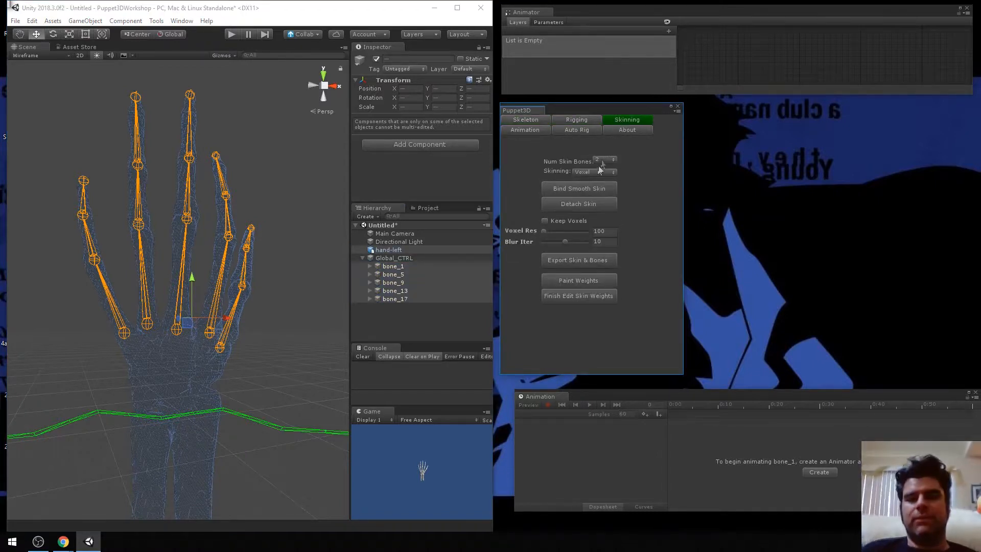
pyautogui.click(574, 188)
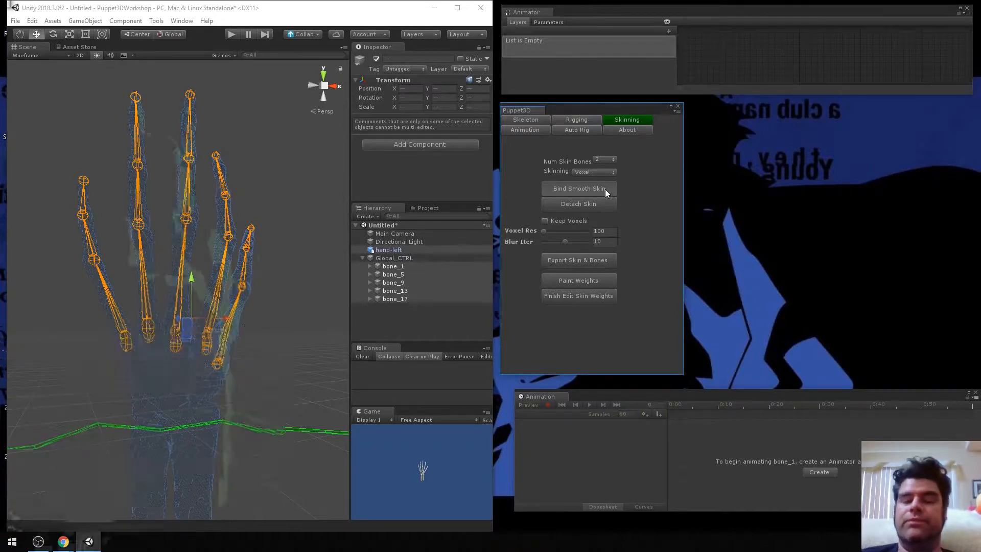
pyautogui.click(605, 189)
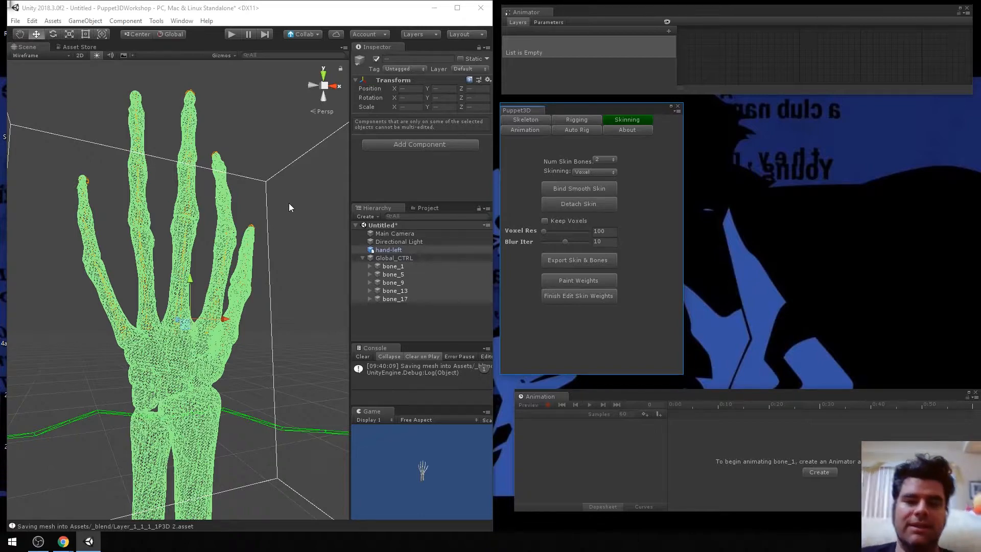
# Step: Select the root bones of all five fingers and try rotating them together to test the skin binding
pyautogui.moveTo(92, 271); pyautogui.dragTo(244, 263, button='right')
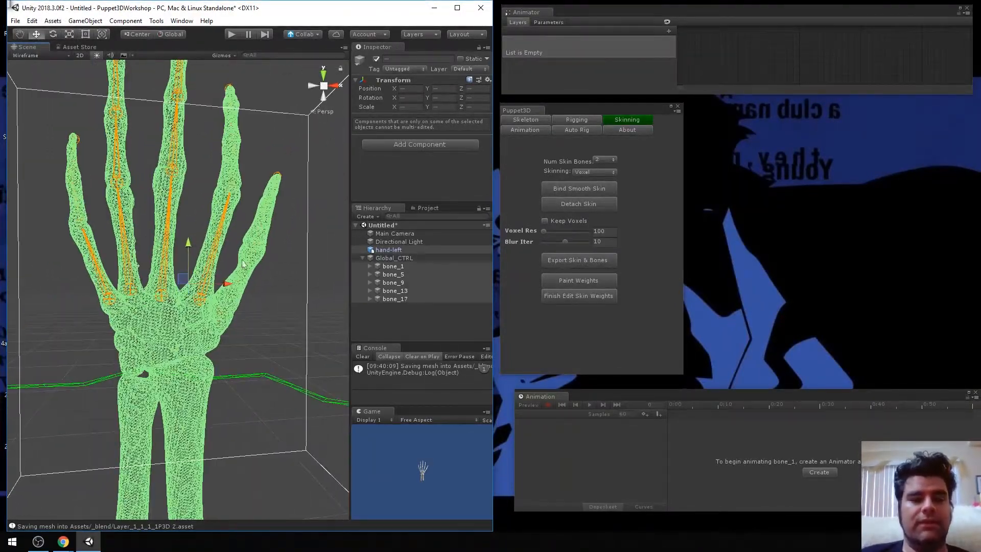
pyautogui.click(275, 302)
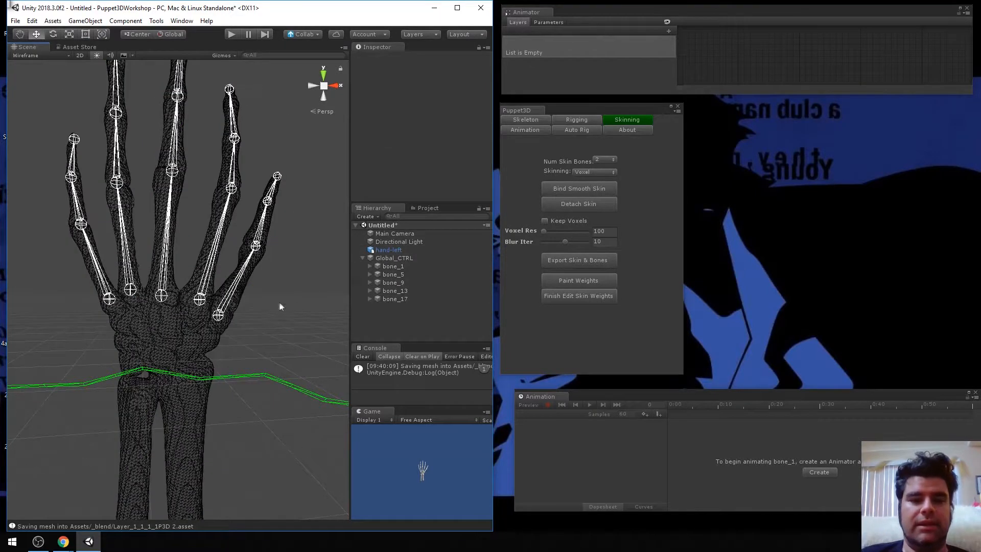
pyautogui.click(392, 264)
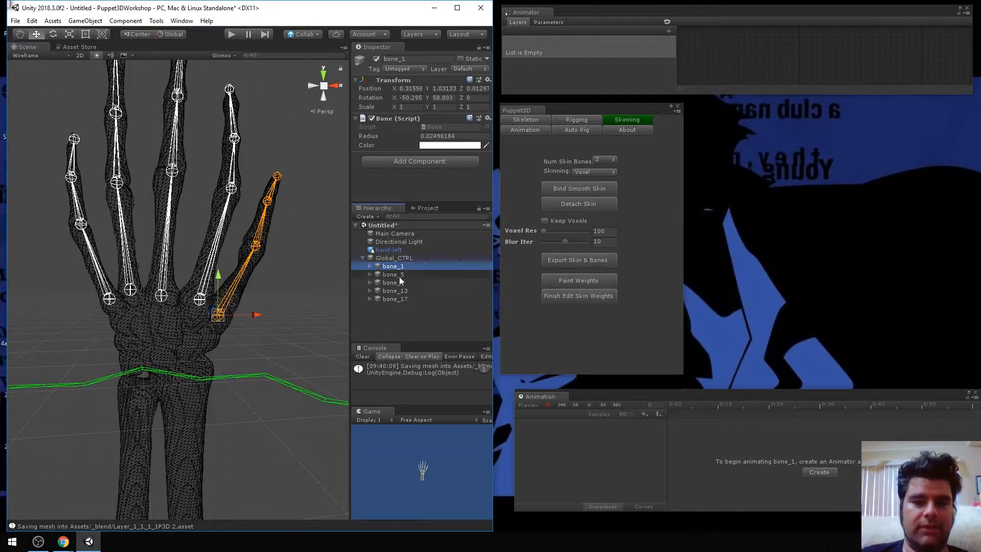
pyautogui.click(241, 324)
pyautogui.click(225, 309)
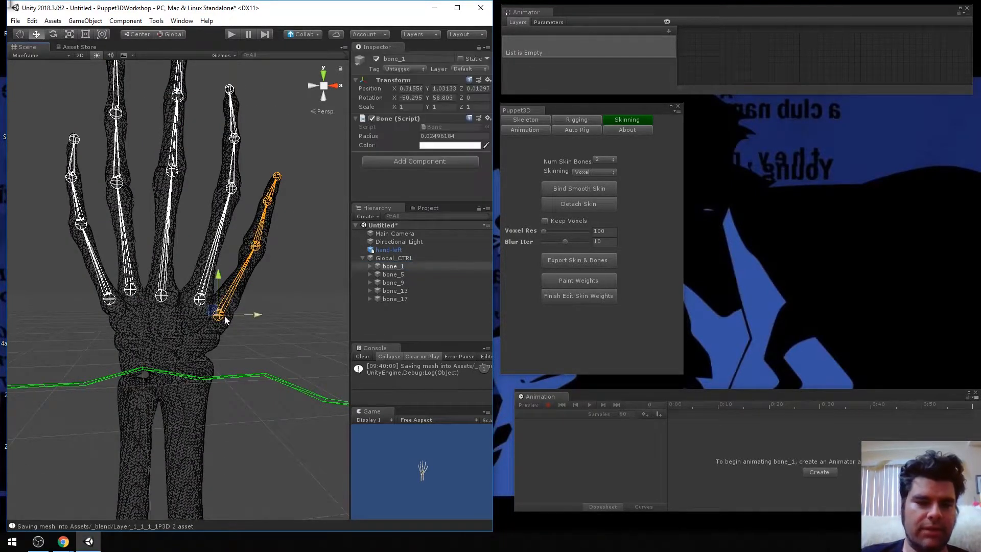
pyautogui.keyDown('shift'); pyautogui.click(200, 306); pyautogui.keyUp('shift')
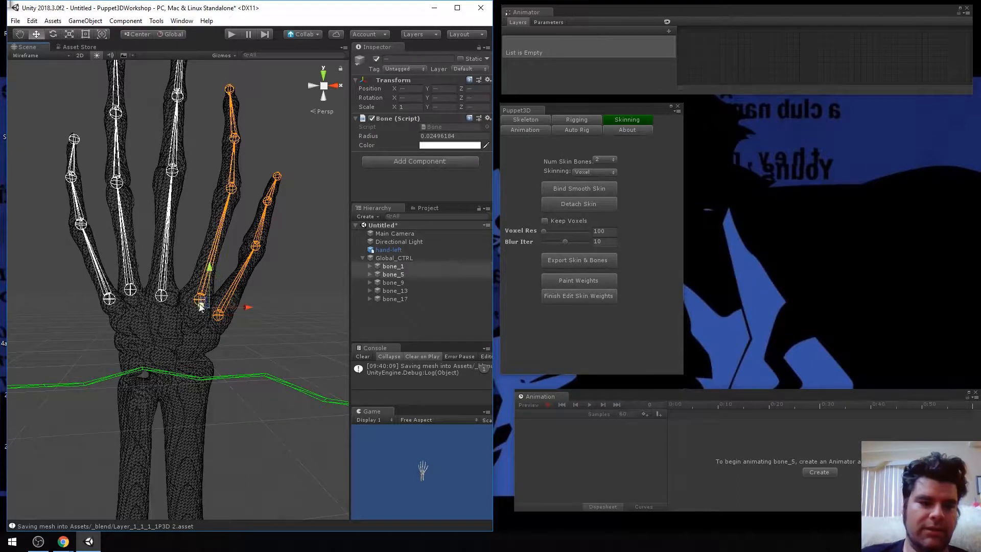
pyautogui.keyDown('shift'); pyautogui.click(161, 296); pyautogui.keyUp('shift')
pyautogui.keyDown('shift'); pyautogui.click(129, 290); pyautogui.keyUp('shift')
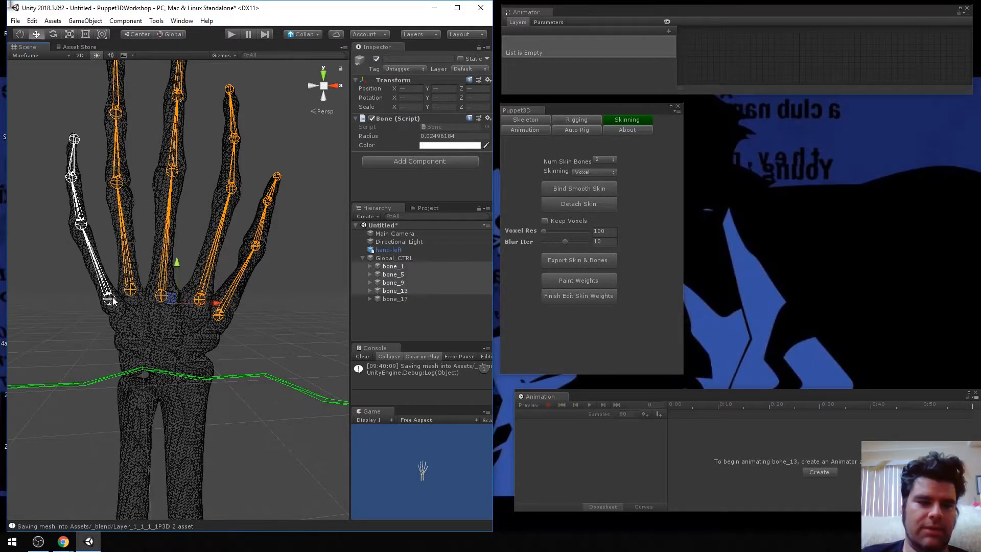
pyautogui.keyDown('shift'); pyautogui.click(111, 299); pyautogui.keyUp('shift')
pyautogui.press('e')
pyautogui.moveTo(173, 287); pyautogui.dragTo(196, 279)
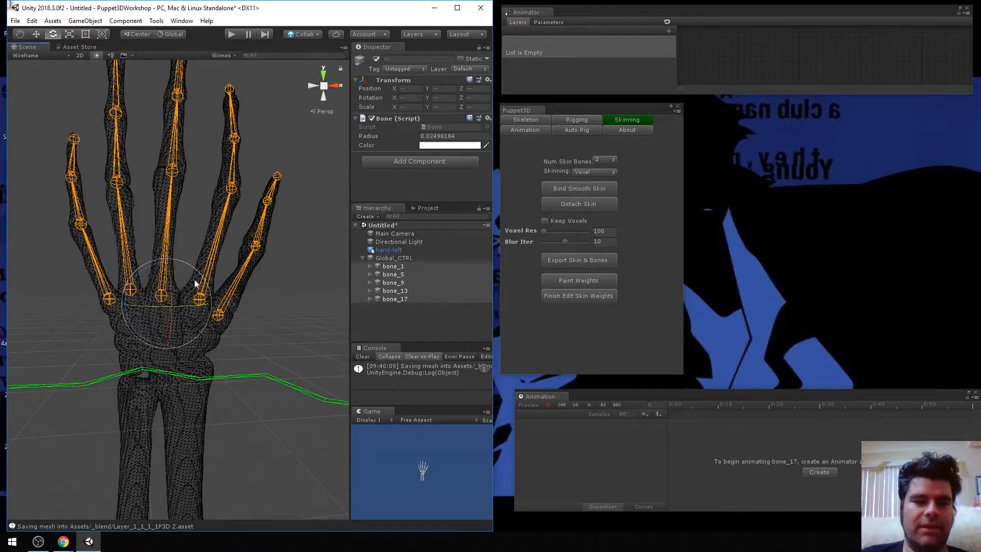
# Step: Test the skin deformation by rotating individual finger root bones, including bone_5 and bone_13, undoing each rotation
pyautogui.click(267, 319)
pyautogui.click(200, 299)
pyautogui.moveTo(207, 306); pyautogui.dragTo(226, 315)
pyautogui.hotkey('ctrl', 'z')
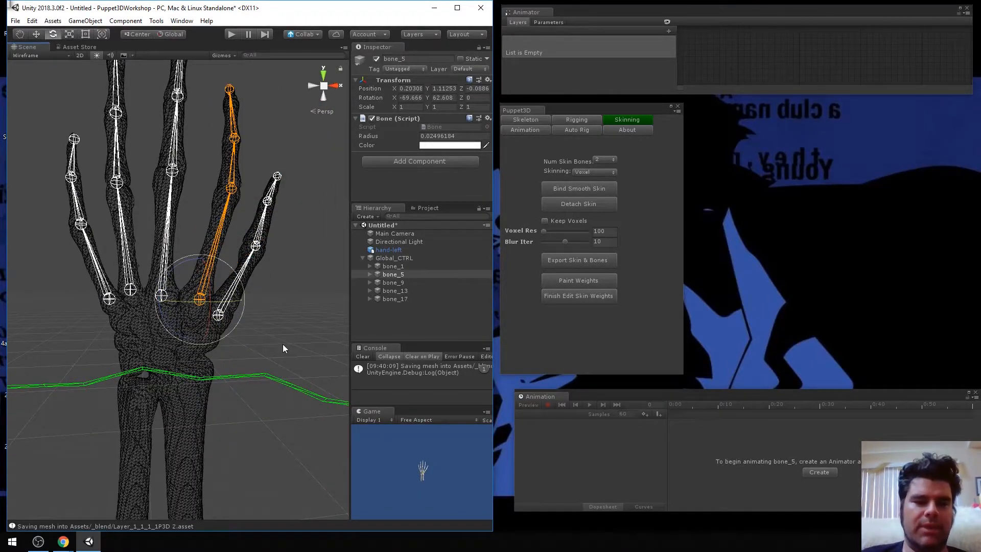
pyautogui.click(283, 347)
pyautogui.click(231, 311)
pyautogui.moveTo(232, 308); pyautogui.dragTo(225, 367)
pyautogui.hotkey('ctrl', 'z')
pyautogui.click(136, 295)
pyautogui.moveTo(135, 295); pyautogui.dragTo(153, 184)
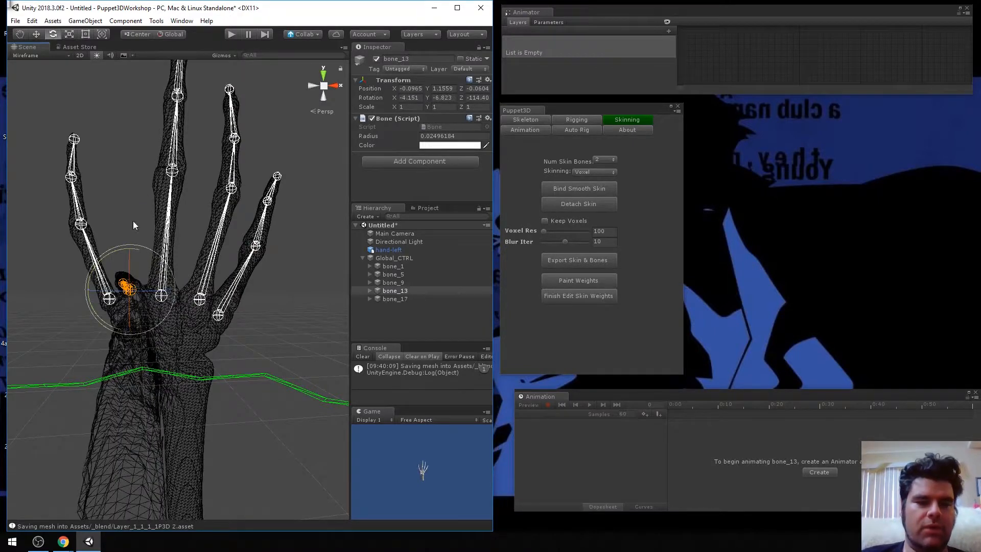
pyautogui.hotkey('ctrl', 'z')
# Step: Rotate the thumb's root bone, bone_1, outward from the palm to test how the mesh follows
pyautogui.click(250, 318)
pyautogui.scroll(-1, 238, 338)
pyautogui.moveTo(238, 338); pyautogui.dragTo(239, 309, button='middle')
pyautogui.scroll(1, 239, 309)
pyautogui.scroll(2, 240, 310)
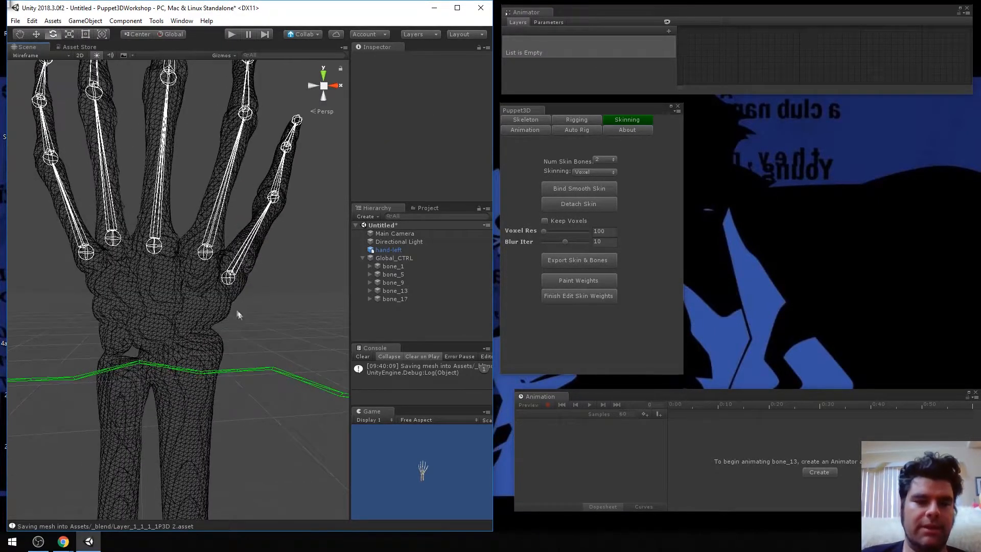
pyautogui.click(229, 280)
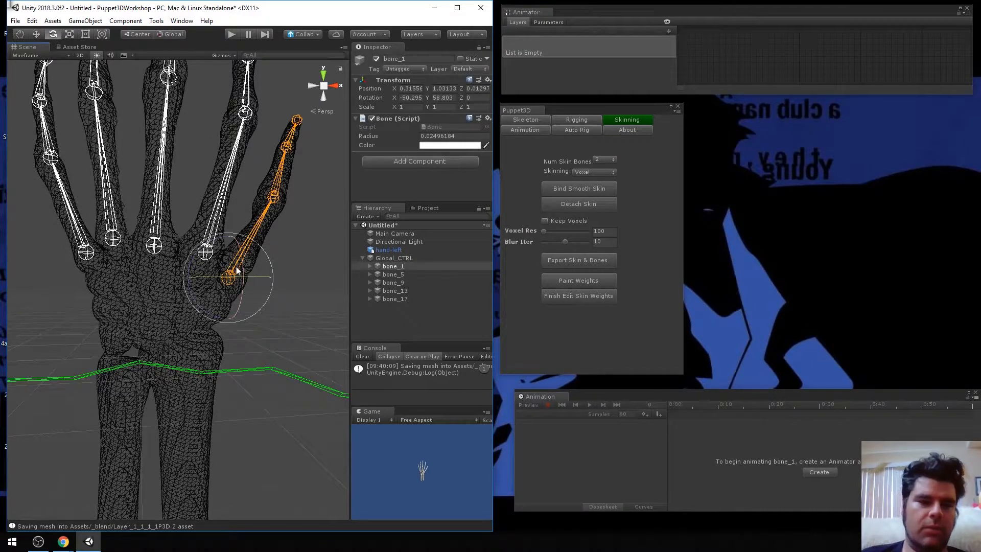
pyautogui.moveTo(242, 270)
pyautogui.mouseDown()
pyautogui.moveTo(243, 219)
pyautogui.moveTo(238, 312)
pyautogui.moveTo(240, 283)
pyautogui.mouseUp()
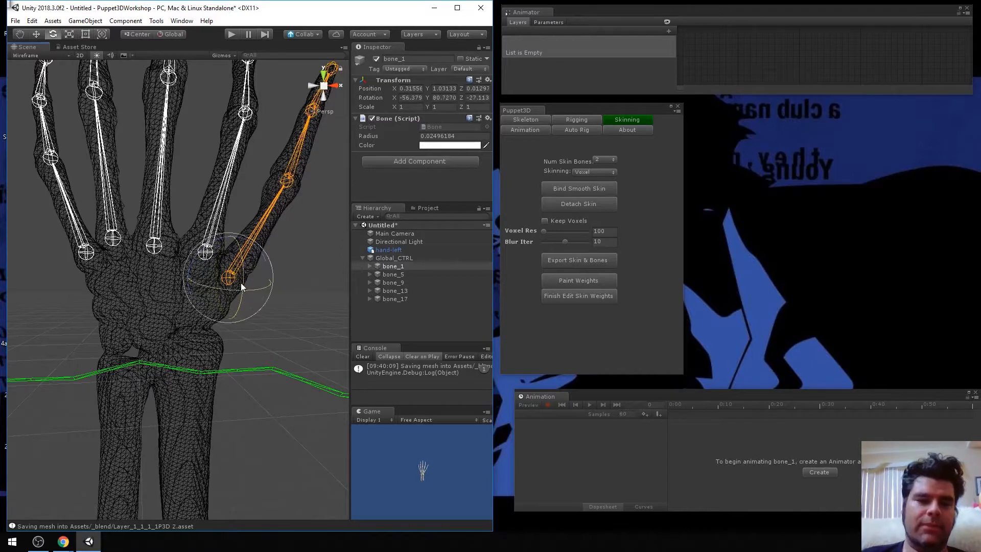
# Step: Undo the thumb's root bone rotation, test-rotate bone_1 once more and undo that rotation as well
pyautogui.hotkey('ctrl', 'z')
pyautogui.moveTo(249, 276); pyautogui.dragTo(241, 213)
pyautogui.hotkey('ctrl', 'z')
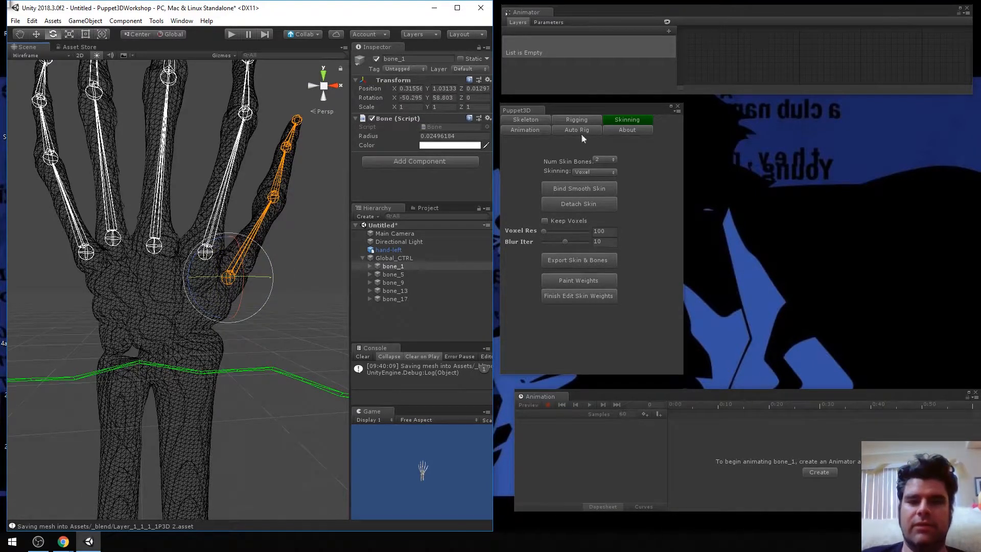
# Step: Select the hand-left mesh and start painting its skin weights manually
pyautogui.click(397, 250)
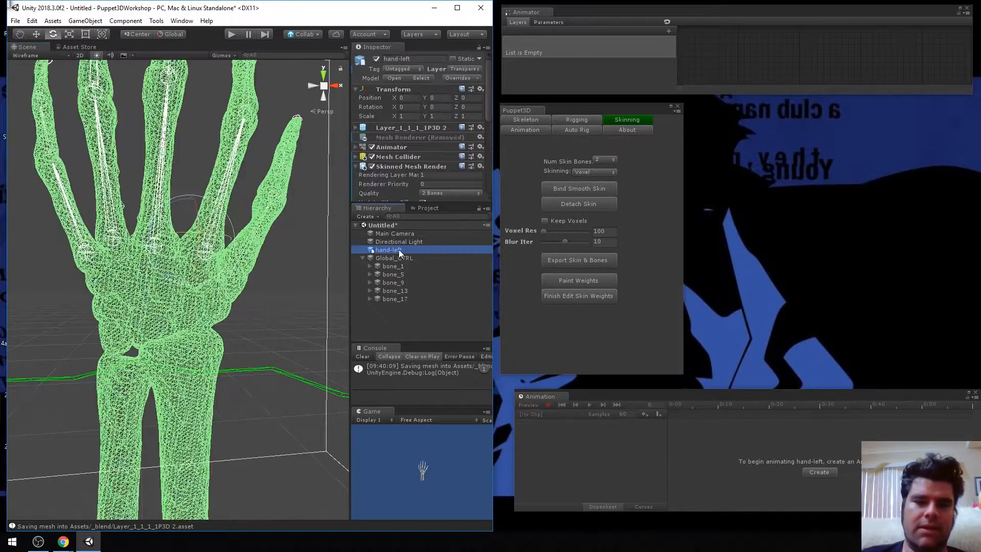
pyautogui.click(584, 120)
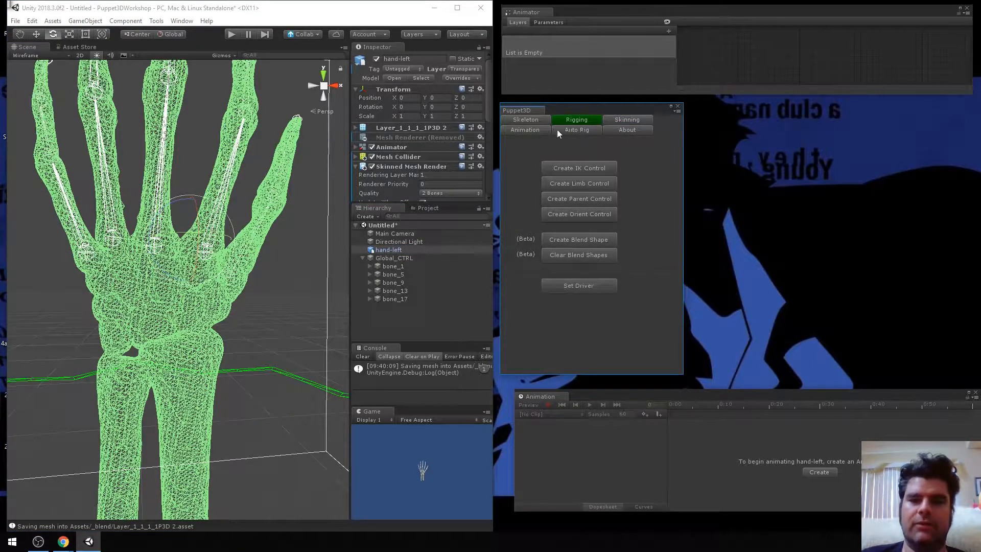
pyautogui.click(629, 120)
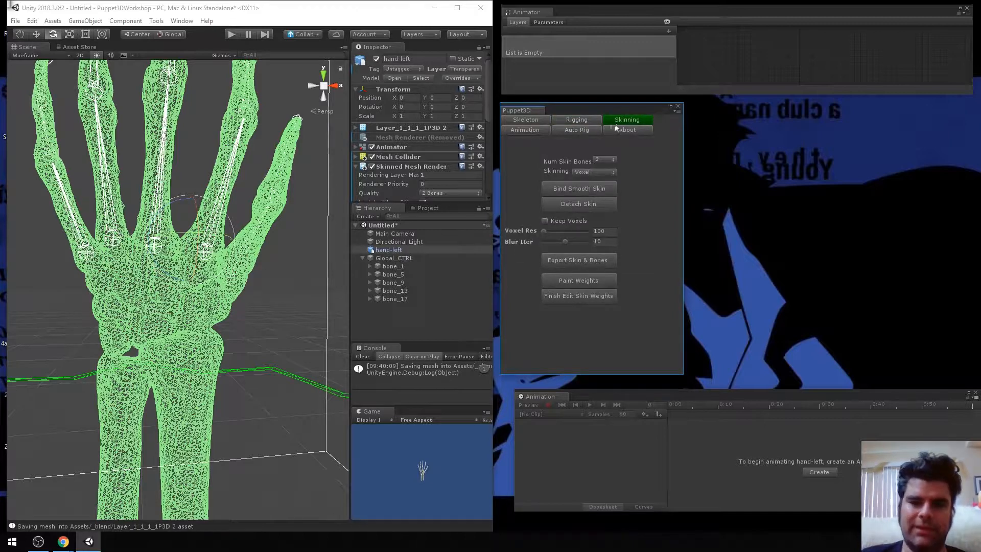
pyautogui.click(568, 283)
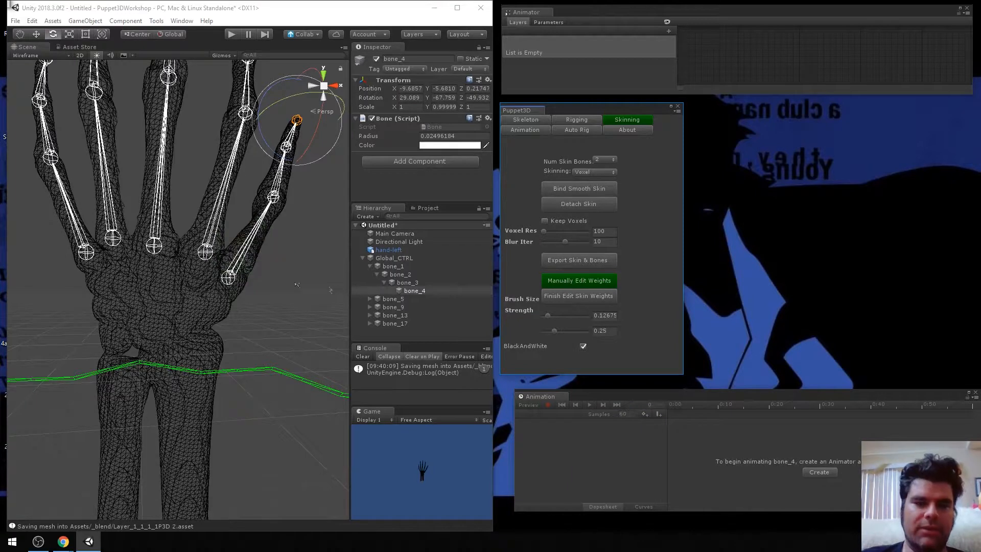
# Step: Go through the thumb bones bone_1 to bone_4 to compare their weights, ending with bone_1 selected
pyautogui.click(411, 291)
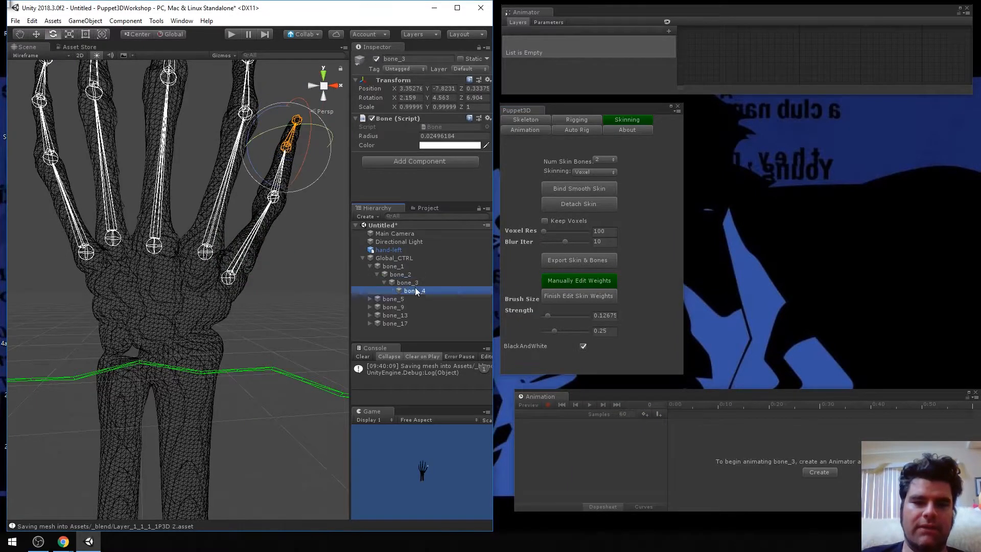
pyautogui.click(410, 274)
pyautogui.click(405, 266)
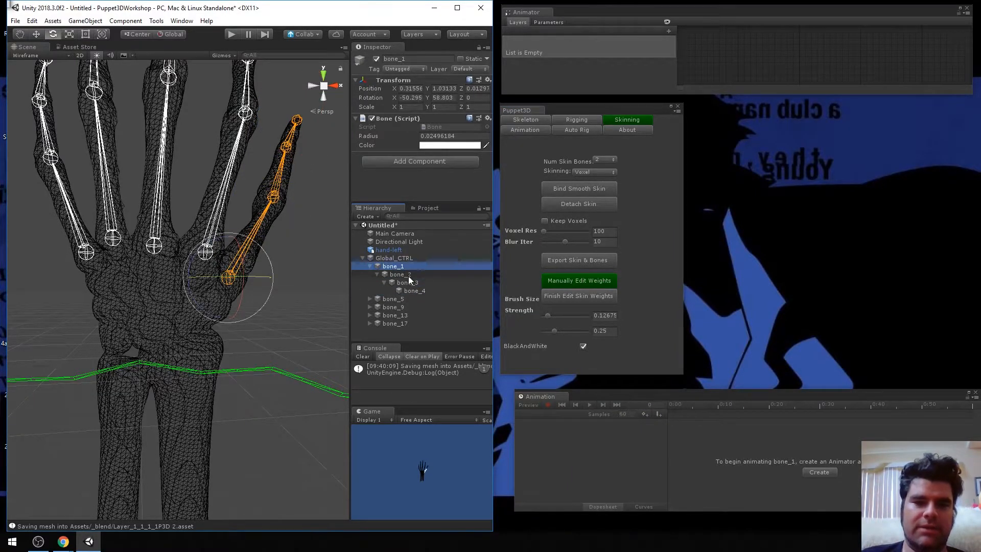
pyautogui.click(410, 283)
pyautogui.click(417, 290)
pyautogui.click(404, 275)
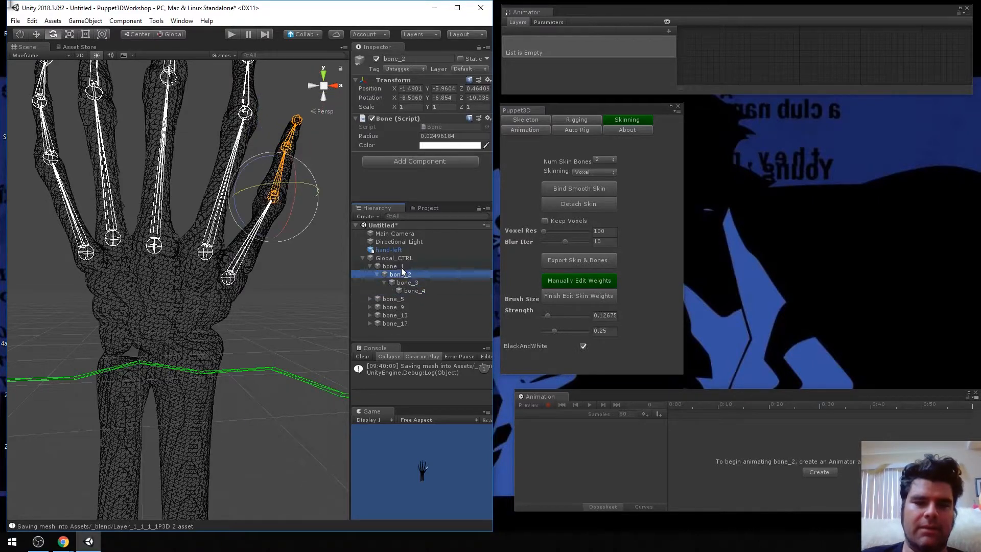
pyautogui.click(401, 266)
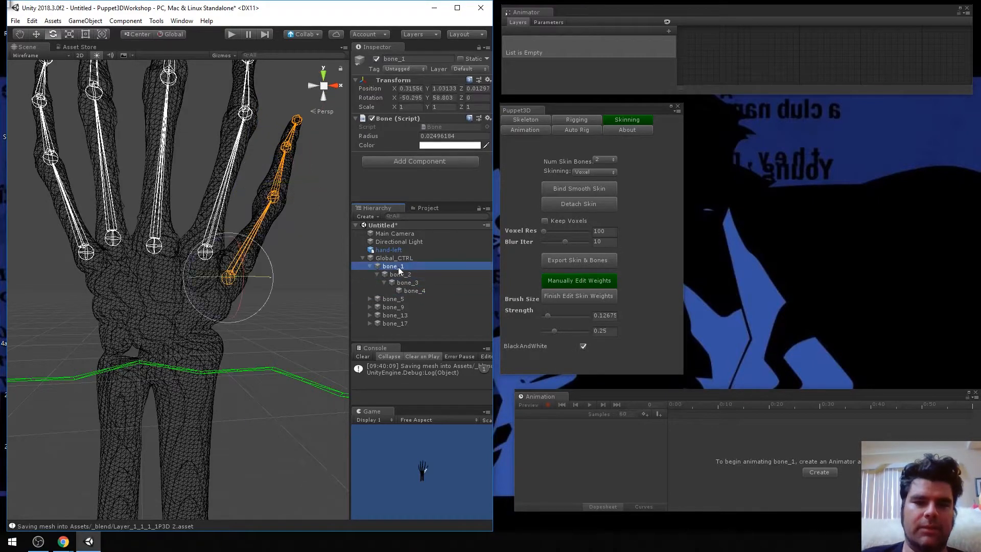
# Step: Set the scene's shading mode to Shaded to view bone_1's weights in black and white
pyautogui.click(50, 56)
pyautogui.click(34, 72)
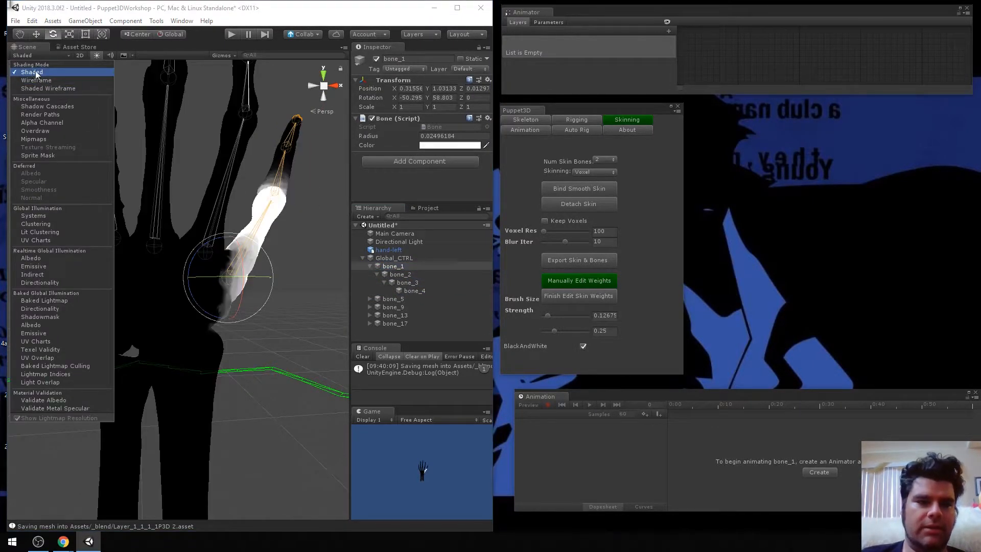
pyautogui.click(45, 54)
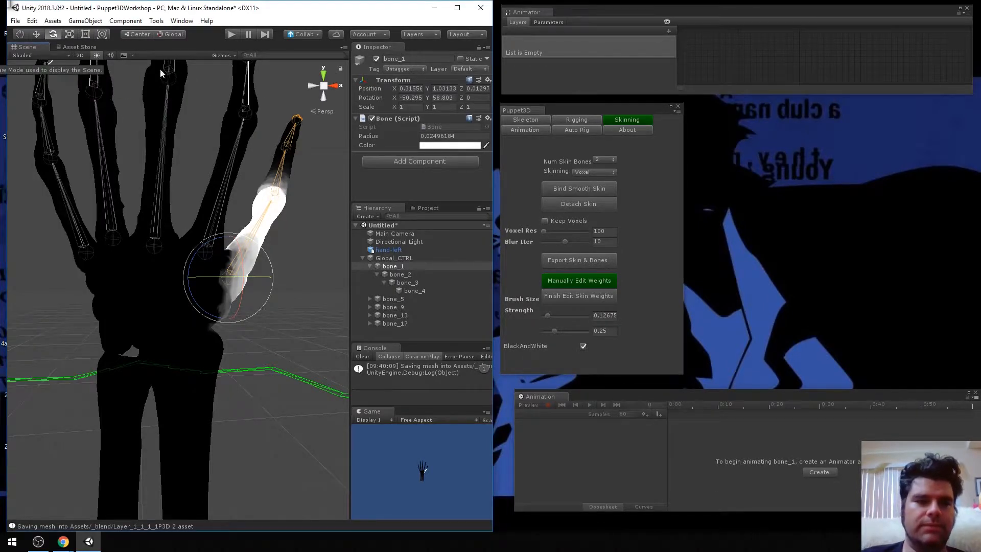
# Step: Test bone_1's influence on the mesh around the thumb base by moving and rotating it, undoing each transform
pyautogui.moveTo(258, 279)
pyautogui.keyDown('alt'); pyautogui.mouseDown()
pyautogui.moveTo(124, 315)
pyautogui.moveTo(153, 294)
pyautogui.moveTo(134, 300)
pyautogui.moveTo(179, 288)
pyautogui.moveTo(266, 291)
pyautogui.moveTo(247, 285)
pyautogui.mouseUp(); pyautogui.keyUp('alt')
pyautogui.scroll(-10, 247, 285)
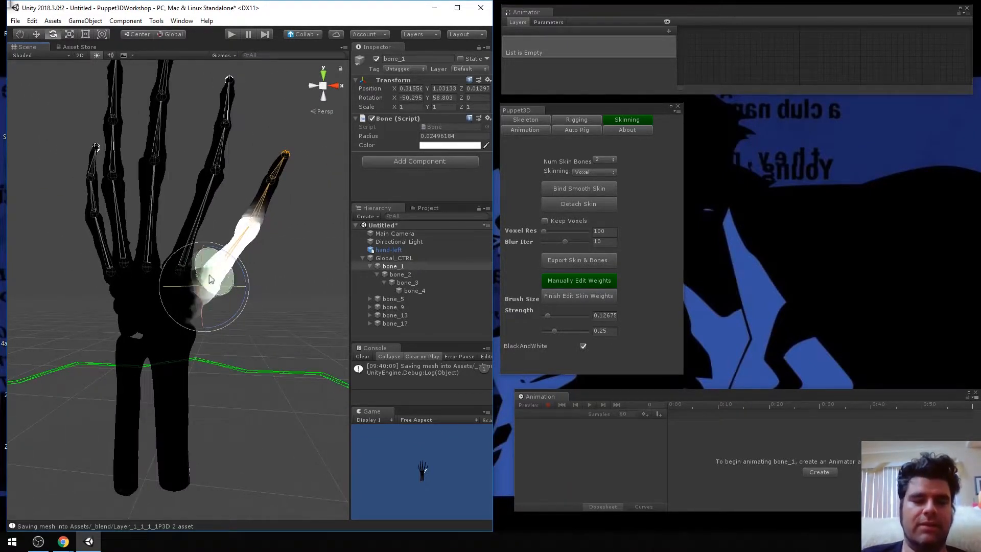
pyautogui.moveTo(230, 301)
pyautogui.keyDown('alt'); pyautogui.mouseDown()
pyautogui.moveTo(240, 354)
pyautogui.moveTo(199, 351)
pyautogui.moveTo(214, 301)
pyautogui.mouseUp(); pyautogui.keyUp('alt')
pyautogui.moveTo(215, 225); pyautogui.dragTo(212, 199)
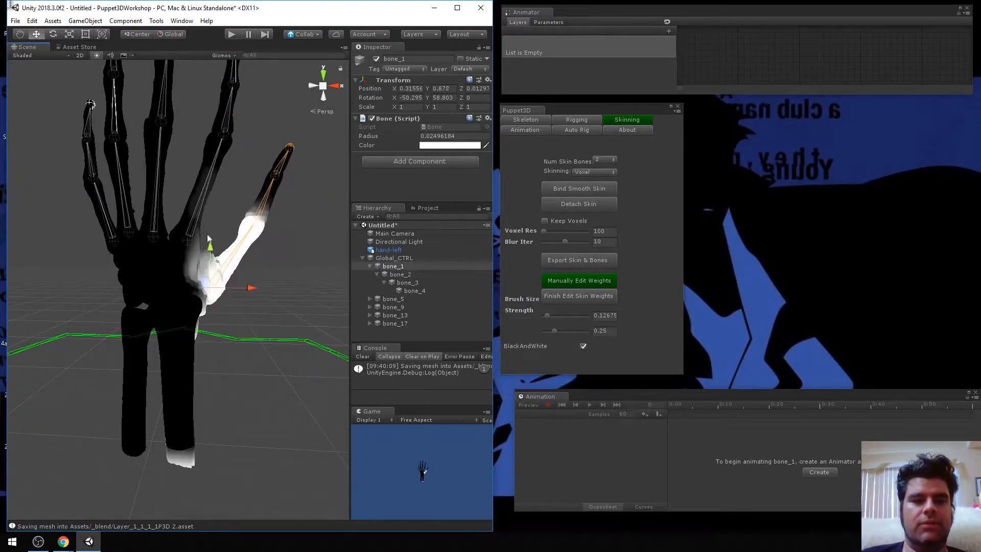
pyautogui.hotkey('ctrl', 'z')
pyautogui.press('e')
pyautogui.moveTo(212, 253)
pyautogui.mouseDown()
pyautogui.moveTo(212, 205)
pyautogui.moveTo(212, 214)
pyautogui.mouseUp()
pyautogui.hotkey('ctrl', 'z')
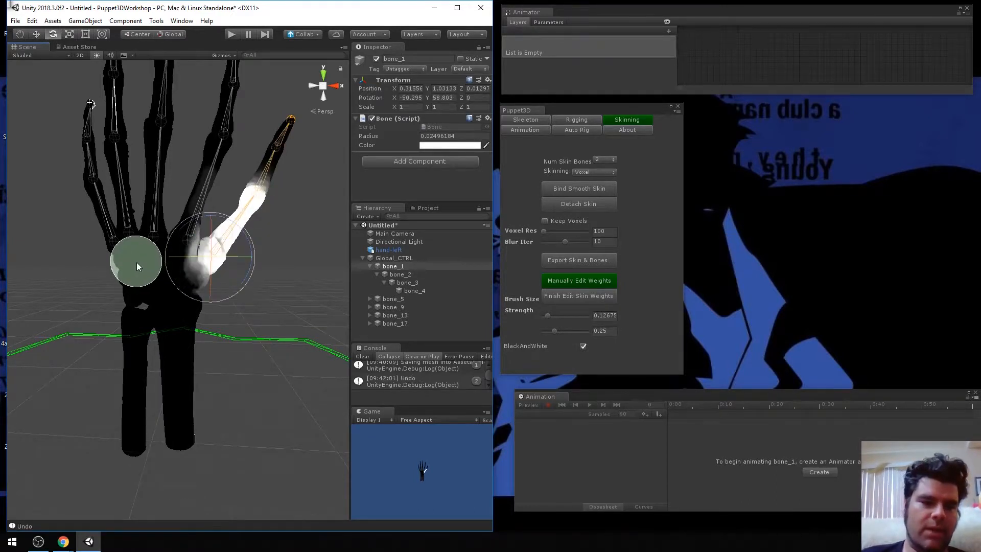
# Step: Paint bone_1 influence onto the carpal bones on the little-finger side, test-rotate the bone and undo the rotation
pyautogui.moveTo(140, 275); pyautogui.dragTo(136, 280)
pyautogui.moveTo(204, 237)
pyautogui.mouseDown()
pyautogui.moveTo(214, 182)
pyautogui.moveTo(194, 237)
pyautogui.mouseUp()
pyautogui.hotkey('ctrl', 'z')
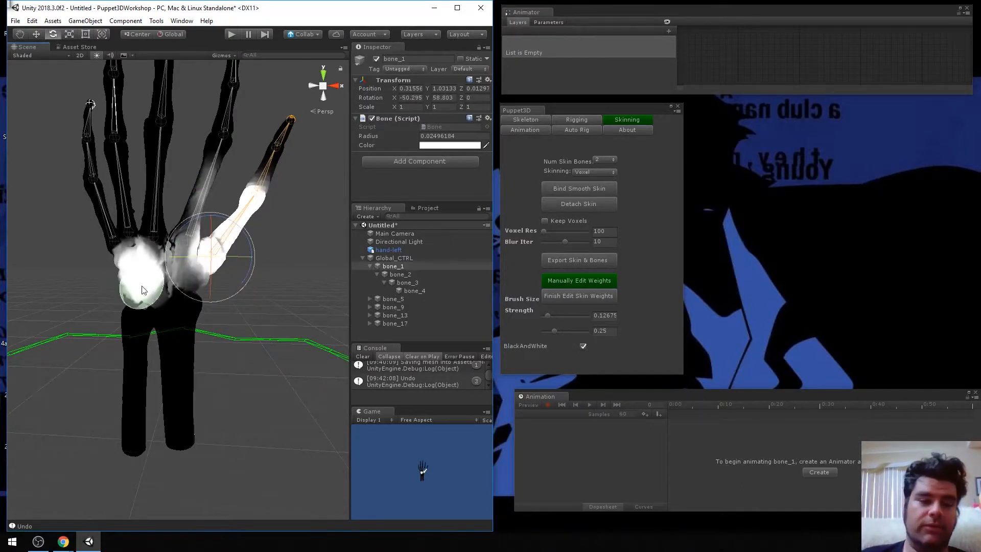
# Step: Set the brush strength to 1 and erase bone_1's influence from the forearm, wrist and palm
pyautogui.moveTo(136, 286)
pyautogui.mouseDown()
pyautogui.moveTo(148, 281)
pyautogui.moveTo(132, 300)
pyautogui.moveTo(130, 286)
pyautogui.moveTo(134, 314)
pyautogui.moveTo(141, 311)
pyautogui.moveTo(133, 362)
pyautogui.mouseUp()
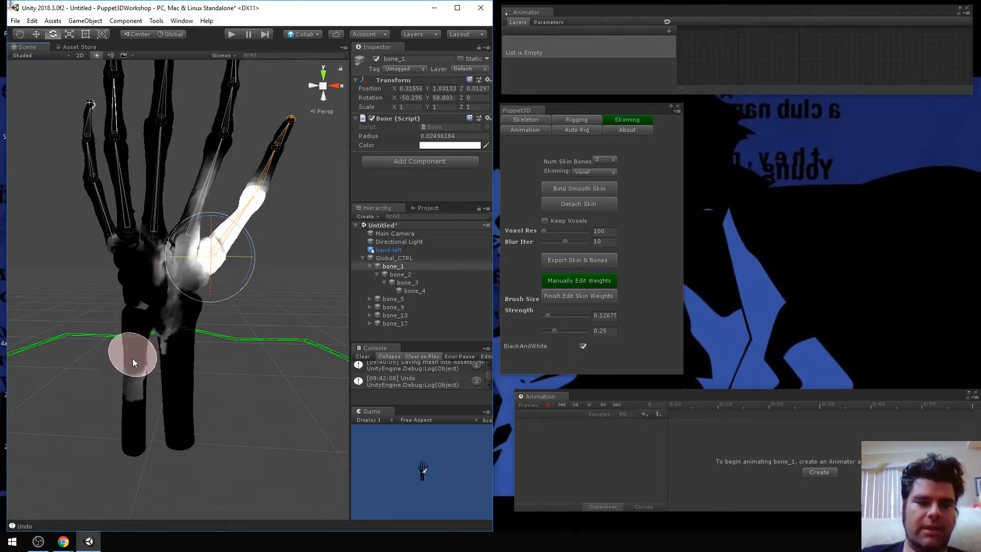
pyautogui.click(559, 329)
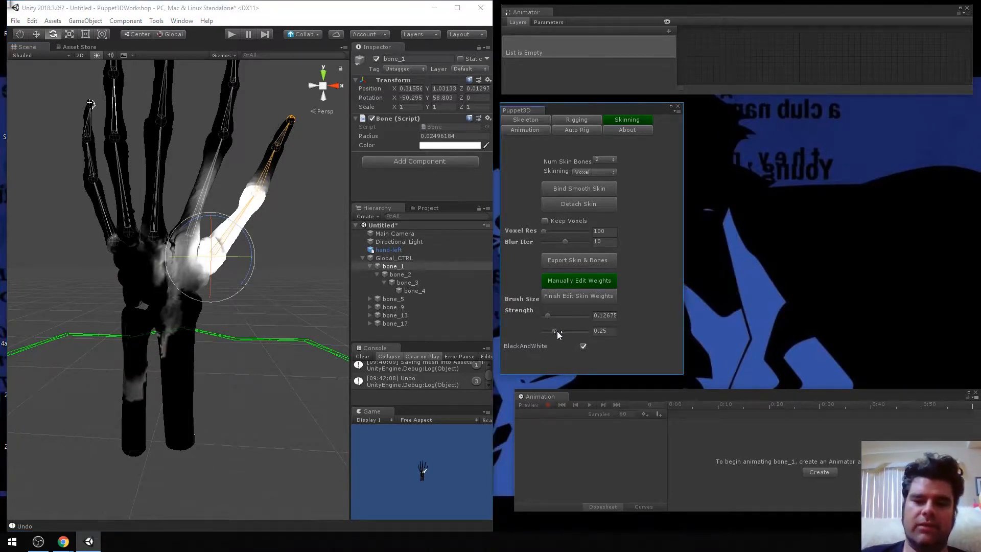
pyautogui.moveTo(558, 330); pyautogui.dragTo(558, 332)
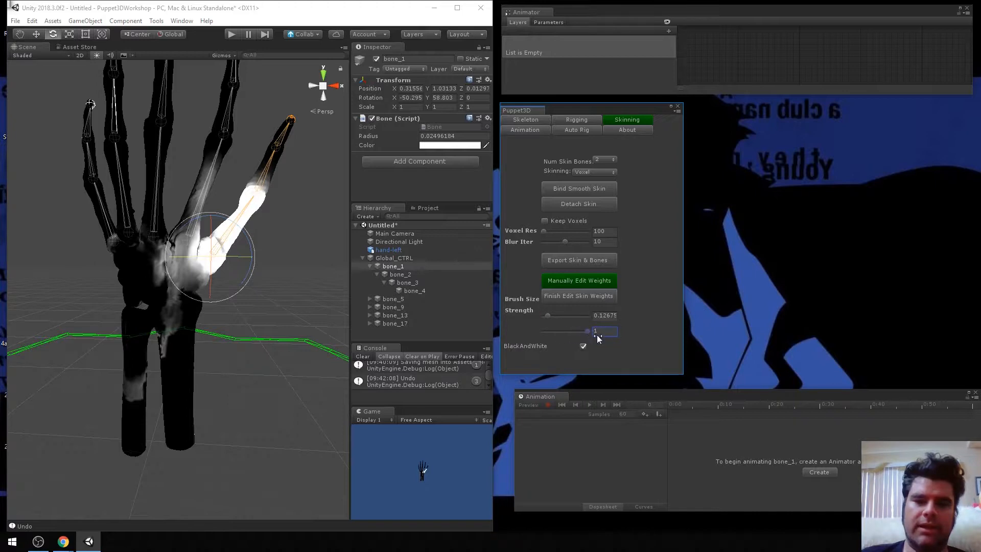
pyautogui.click(131, 377)
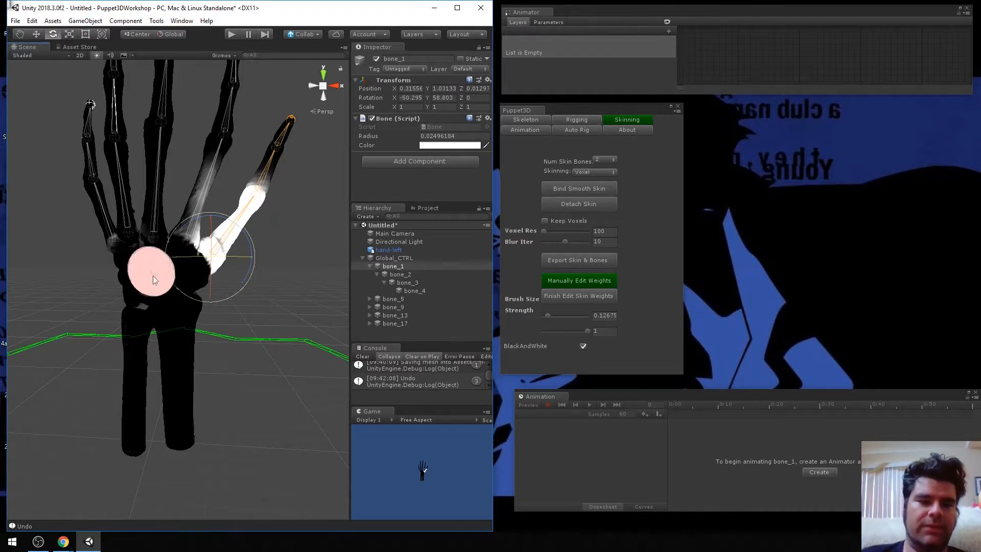
pyautogui.moveTo(161, 262)
pyautogui.mouseDown()
pyautogui.moveTo(186, 262)
pyautogui.moveTo(176, 285)
pyautogui.moveTo(180, 253)
pyautogui.moveTo(155, 281)
pyautogui.mouseUp()
# Step: Check the thumb base from several angles and paint bone_1's influence over the index finger's base, wrist and upper forearm
pyautogui.moveTo(228, 305)
pyautogui.keyDown('alt'); pyautogui.mouseDown()
pyautogui.moveTo(170, 297)
pyautogui.moveTo(188, 275)
pyautogui.moveTo(110, 292)
pyautogui.moveTo(158, 322)
pyautogui.moveTo(165, 405)
pyautogui.mouseUp(); pyautogui.keyUp('alt')
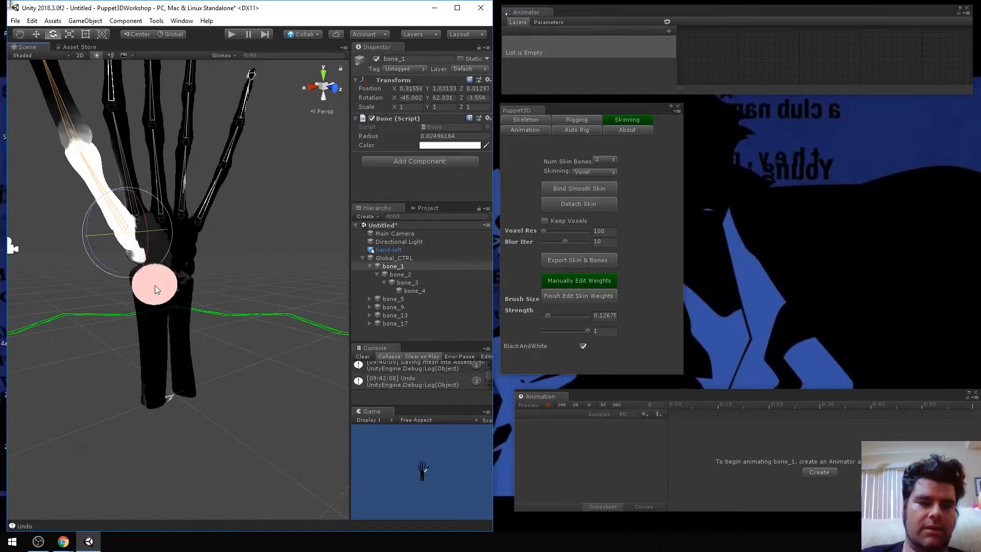
pyautogui.keyDown('alt'); pyautogui.moveTo(160, 384); pyautogui.dragTo(238, 308); pyautogui.keyUp('alt')
pyautogui.scroll(8, 238, 308)
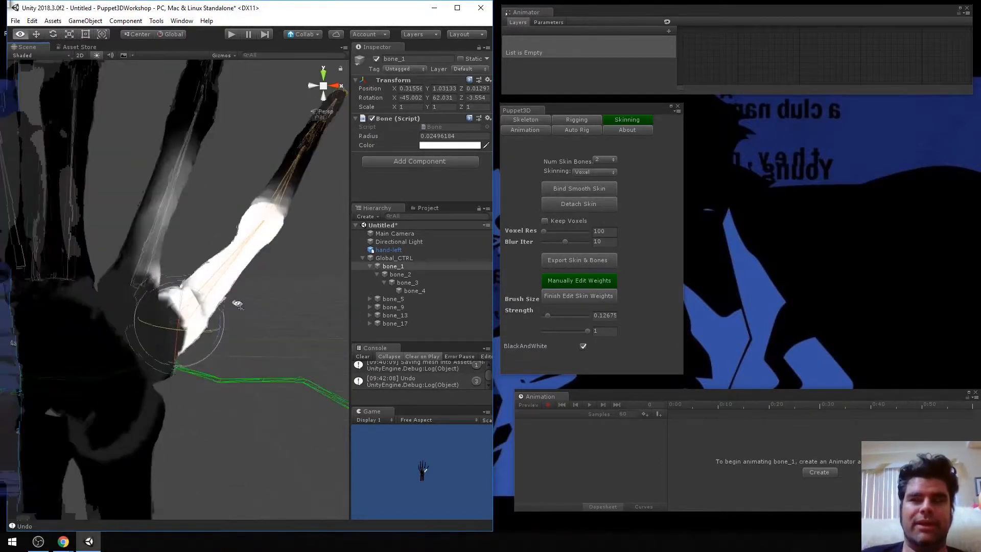
pyautogui.scroll(-6, 225, 298)
pyautogui.moveTo(225, 297)
pyautogui.keyDown('alt'); pyautogui.mouseDown()
pyautogui.moveTo(252, 296)
pyautogui.moveTo(232, 292)
pyautogui.mouseUp(); pyautogui.keyUp('alt')
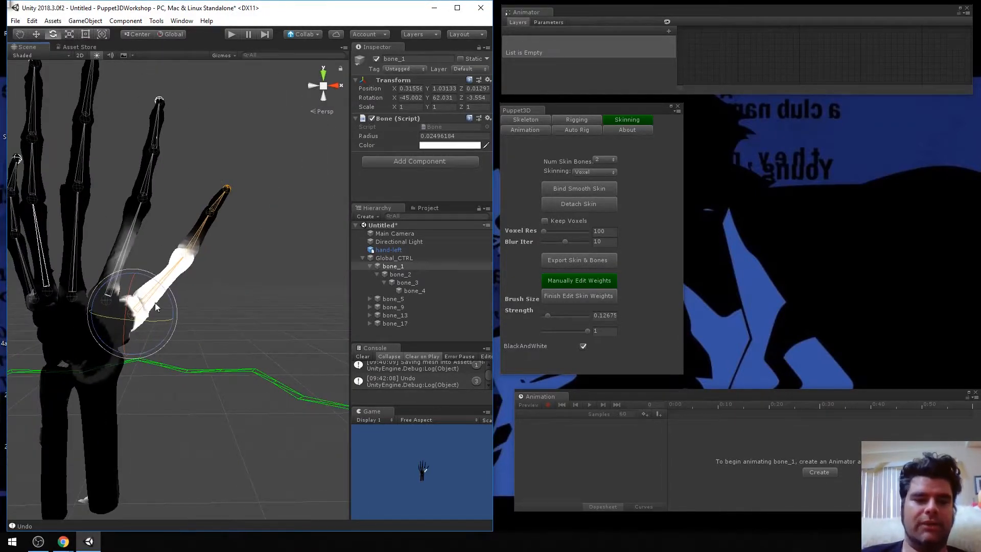
pyautogui.moveTo(128, 305); pyautogui.dragTo(105, 370)
pyautogui.hotkey('ctrl', 'z')
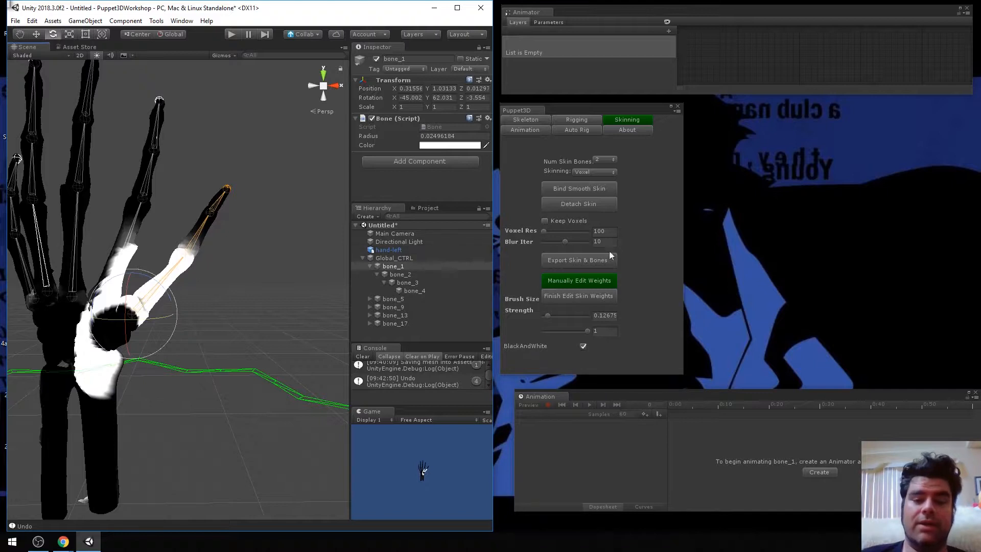
pyautogui.moveTo(237, 273); pyautogui.dragTo(258, 262, button='middle')
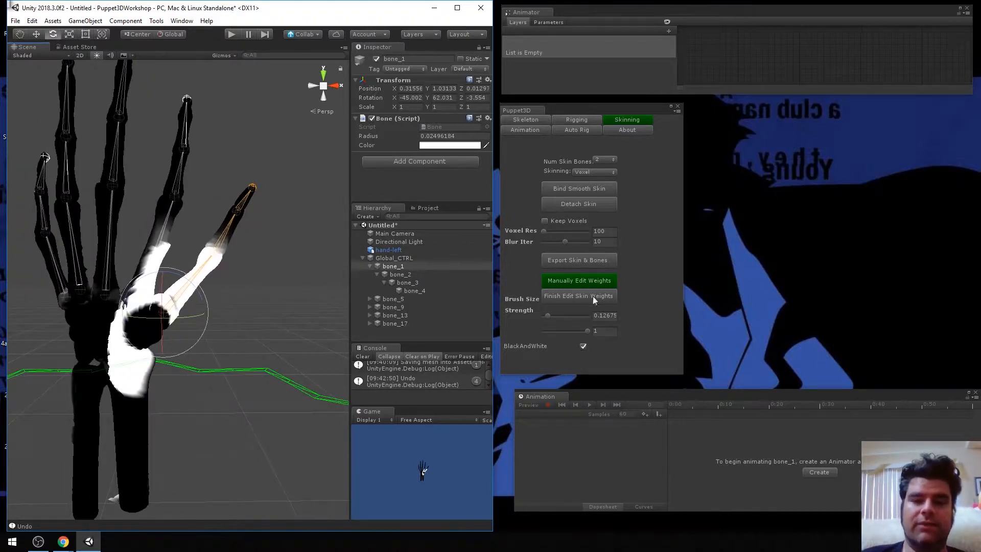
# Step: Finish editing the skin weights of hand-left and clear the selection
pyautogui.click(567, 296)
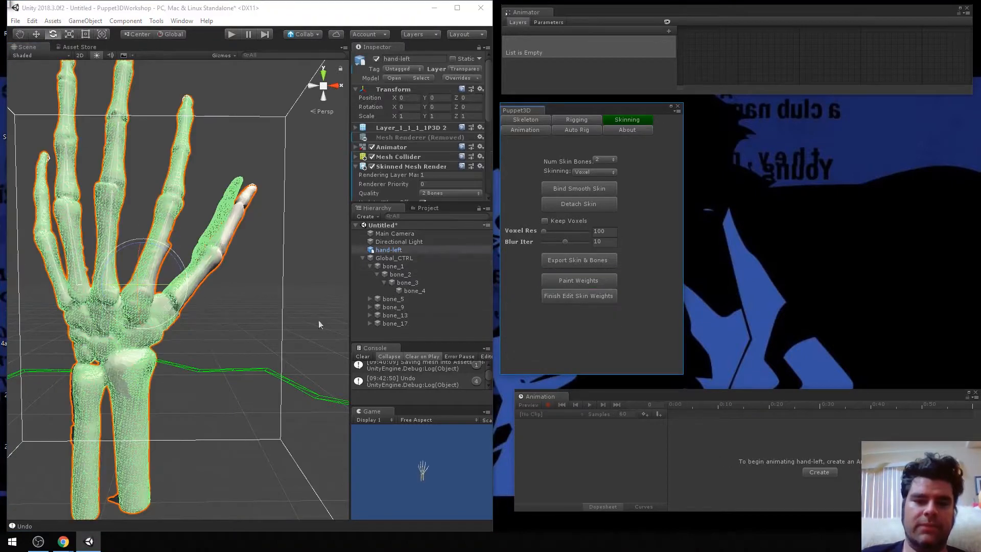
pyautogui.scroll(-2, 237, 198)
pyautogui.click(214, 214)
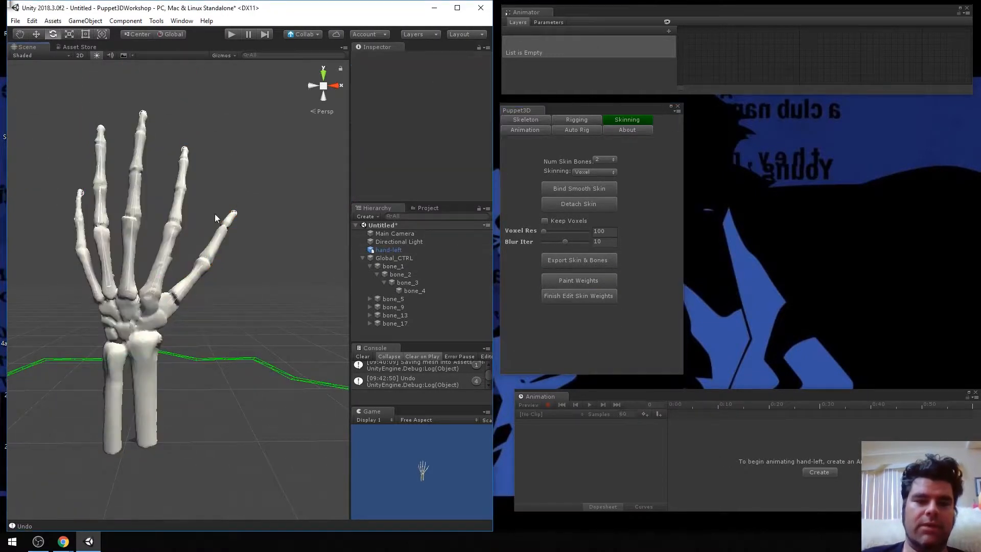
# Step: Select hand-left and detach its skin from the bones, confirming the detachment
pyautogui.click(395, 250)
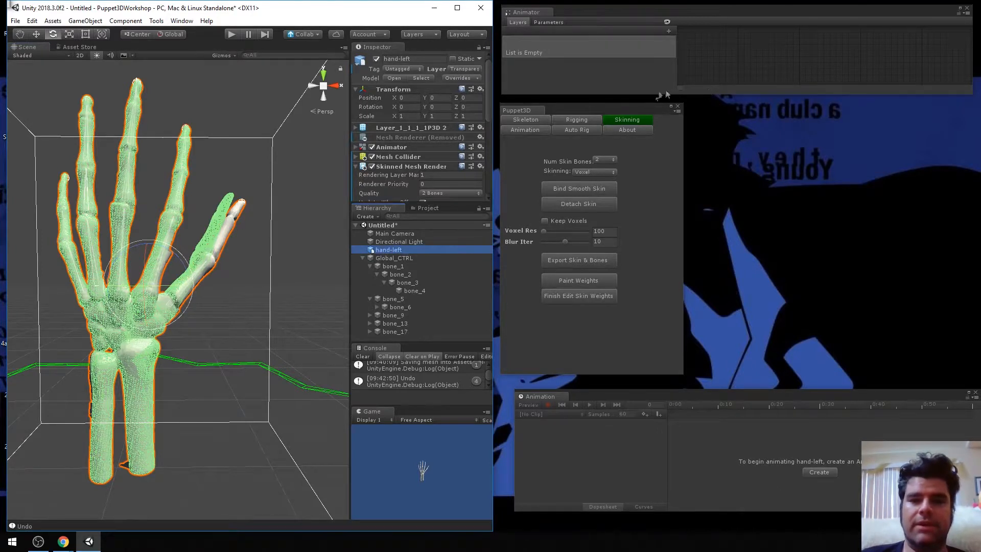
pyautogui.click(581, 203)
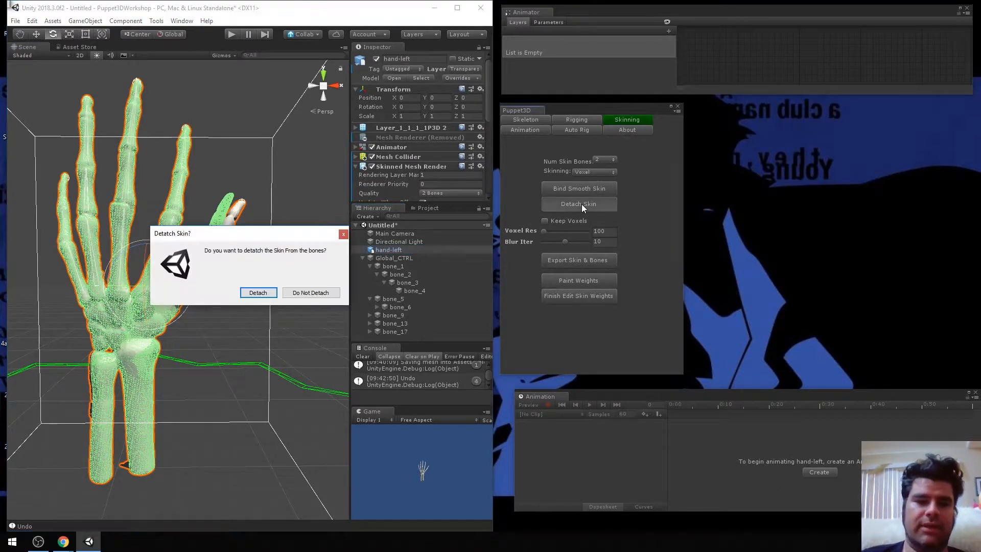
pyautogui.click(251, 291)
# Step: Examine how the detached hand mesh lines up with the thumb bones, selecting bone_1 and bone_4 for comparison
pyautogui.scroll(5, 245, 263)
pyautogui.scroll(4, 245, 258)
pyautogui.scroll(-4, 274, 277)
pyautogui.click(270, 265)
pyautogui.moveTo(225, 263); pyautogui.dragTo(279, 299, button='middle')
pyautogui.keyDown('alt'); pyautogui.moveTo(279, 299); pyautogui.dragTo(239, 291); pyautogui.keyUp('alt')
pyautogui.moveTo(239, 291); pyautogui.dragTo(268, 285, button='middle')
pyautogui.scroll(-5, 247, 287)
pyautogui.scroll(4, 246, 286)
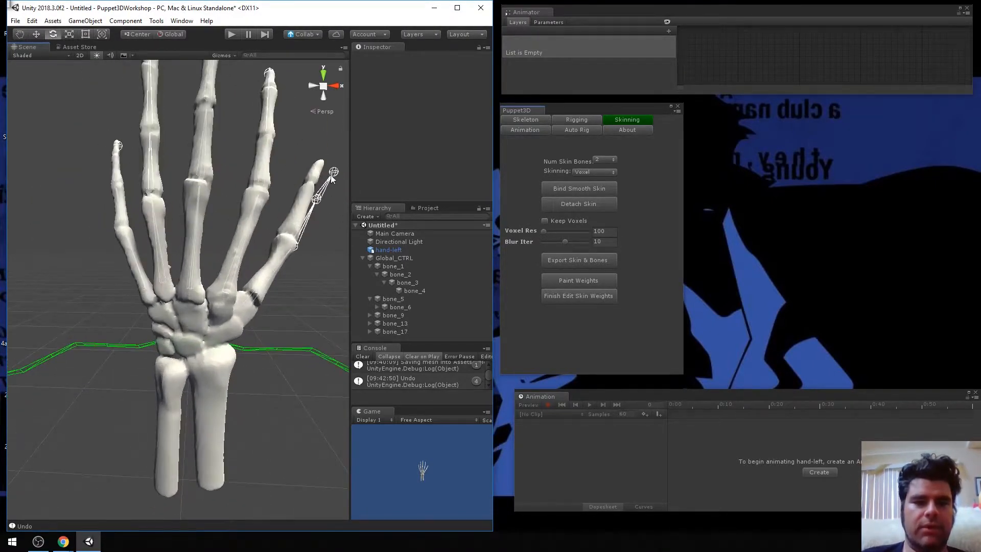
pyautogui.click(331, 174)
pyautogui.moveTo(262, 307); pyautogui.dragTo(248, 302, button='middle')
pyautogui.scroll(-6, 251, 301)
pyautogui.scroll(4, 250, 304)
pyautogui.click(412, 266)
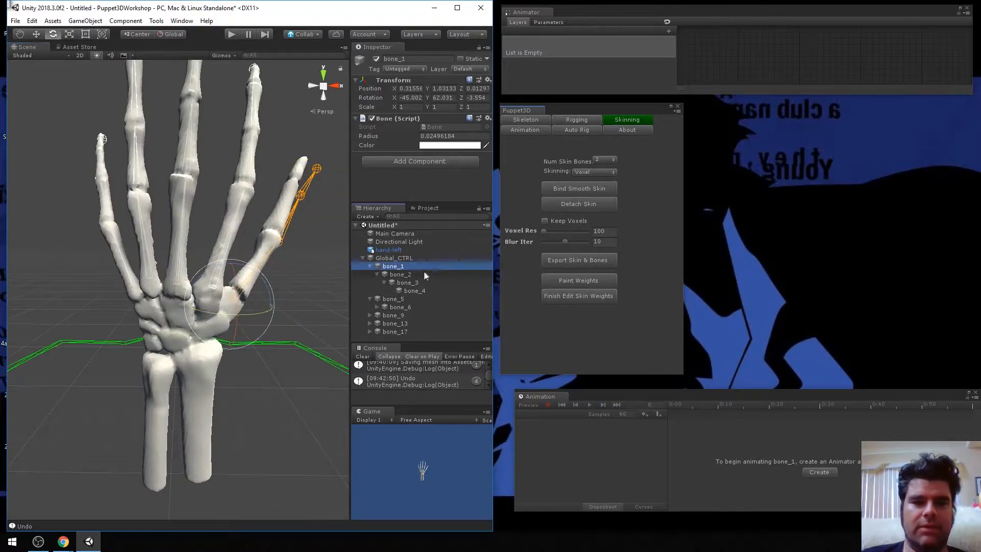
pyautogui.scroll(-3, 299, 253)
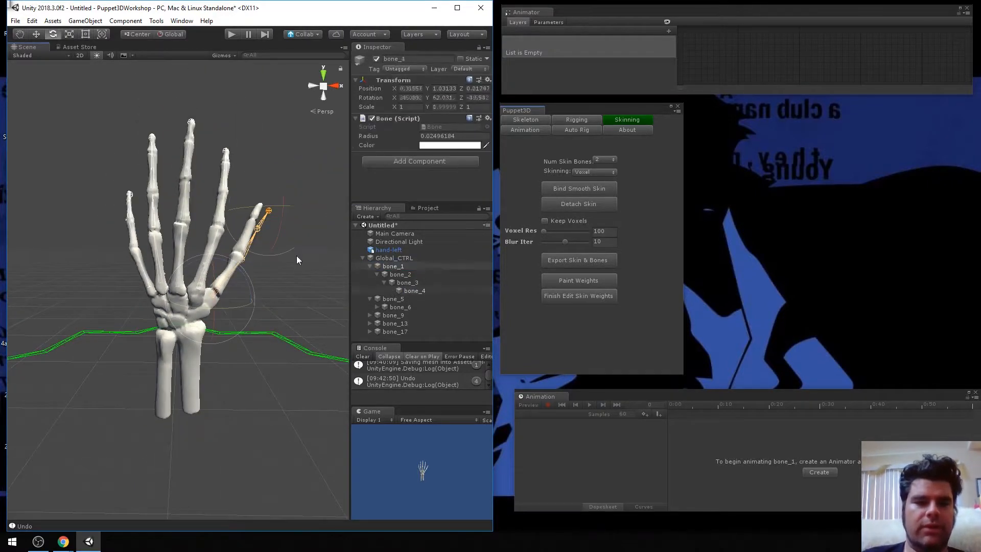
# Step: Undo the bone selections and the skin detachment of hand-left
pyautogui.hotkey('ctrl', 'z')
pyautogui.hotkey('ctrl', 'z')
pyautogui.hotkey('ctrl', 'z')
pyautogui.hotkey('ctrl', 'z')
pyautogui.scroll(3, 288, 260)
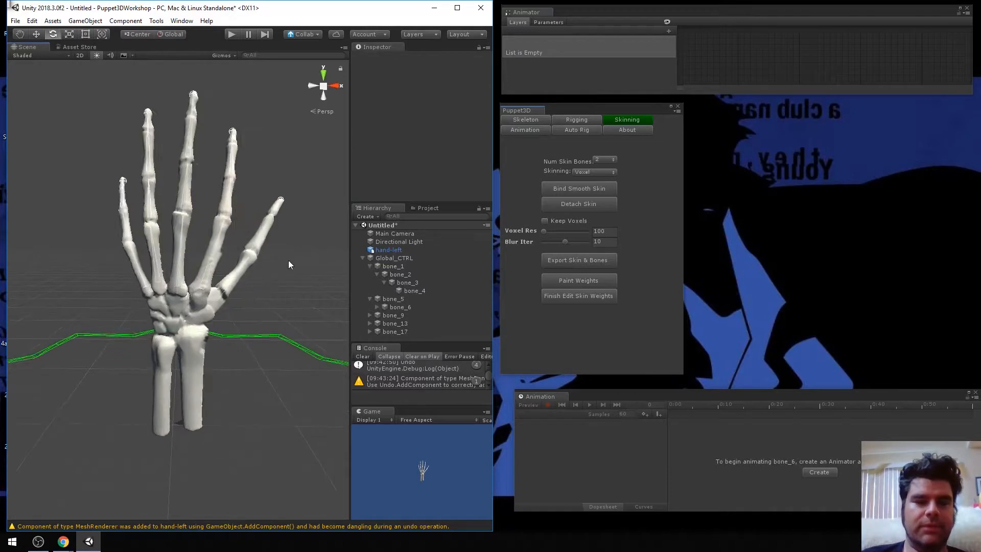
pyautogui.scroll(2, 288, 260)
# Step: Select bone_4 and the hand-left mesh in turn and examine the thumb's deformed mesh up close
pyautogui.click(297, 185)
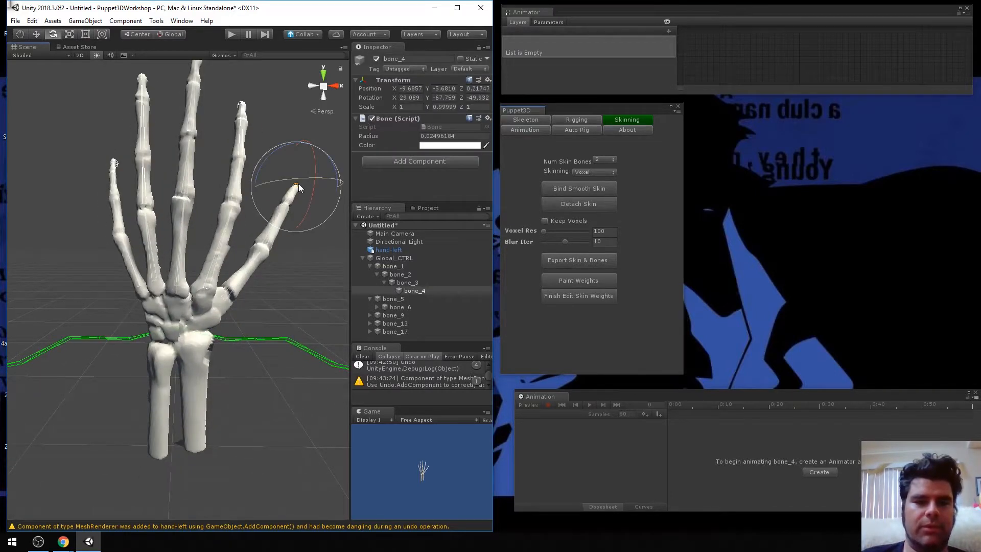
pyautogui.click(395, 251)
pyautogui.scroll(2, 246, 270)
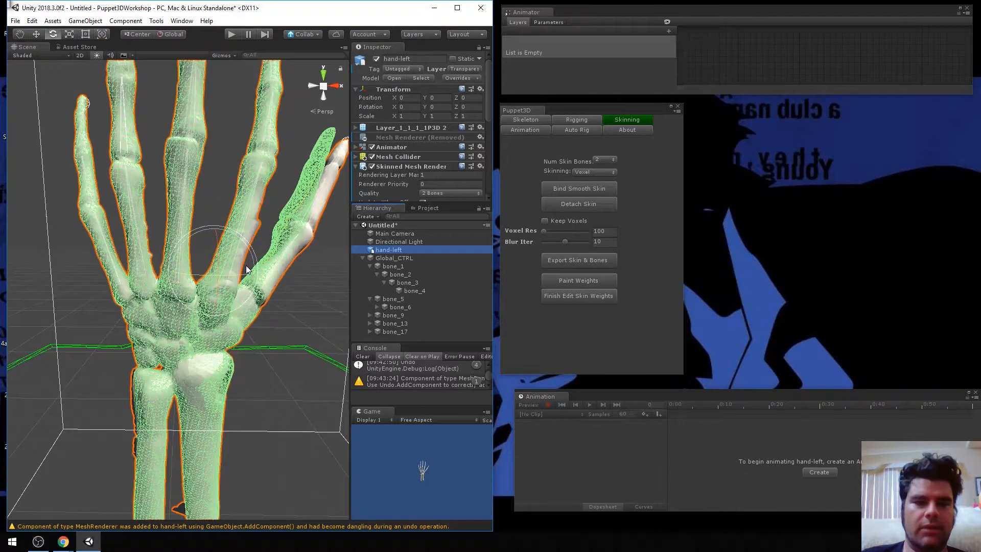
pyautogui.scroll(3, 247, 269)
pyautogui.moveTo(247, 269); pyautogui.dragTo(153, 378, button='middle')
pyautogui.scroll(-2, 154, 378)
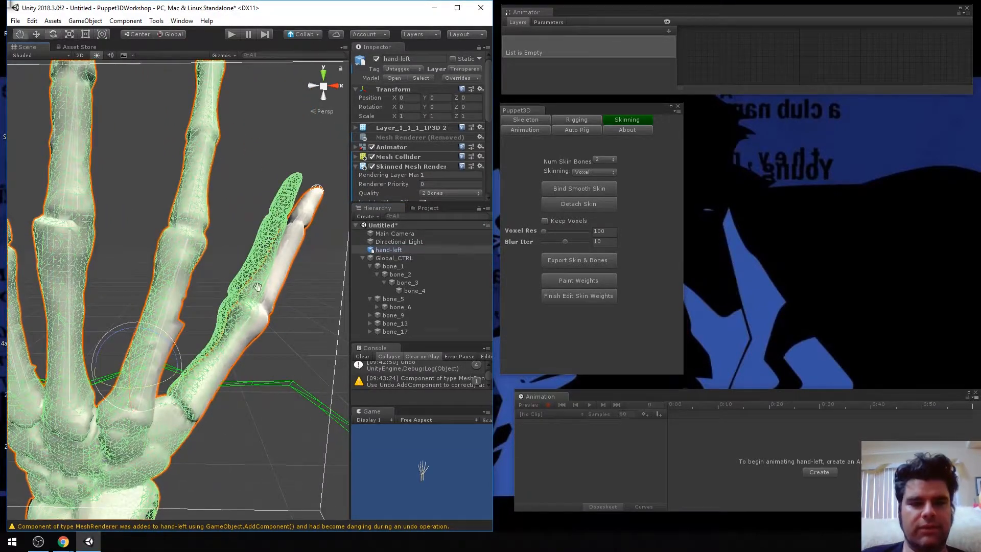
# Step: Detach the skin of hand-left from the bones and confirm the detachment
pyautogui.scroll(-3, 257, 287)
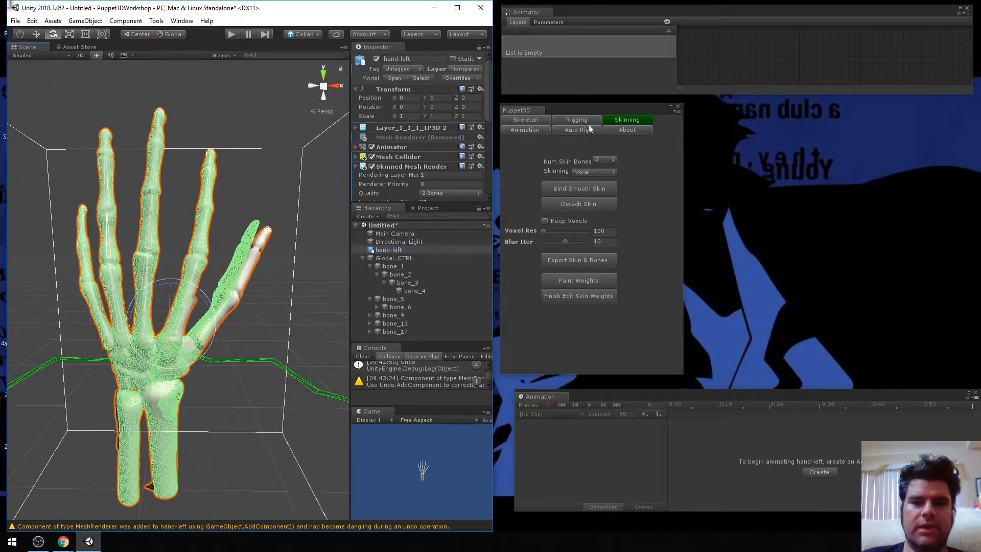
pyautogui.click(592, 205)
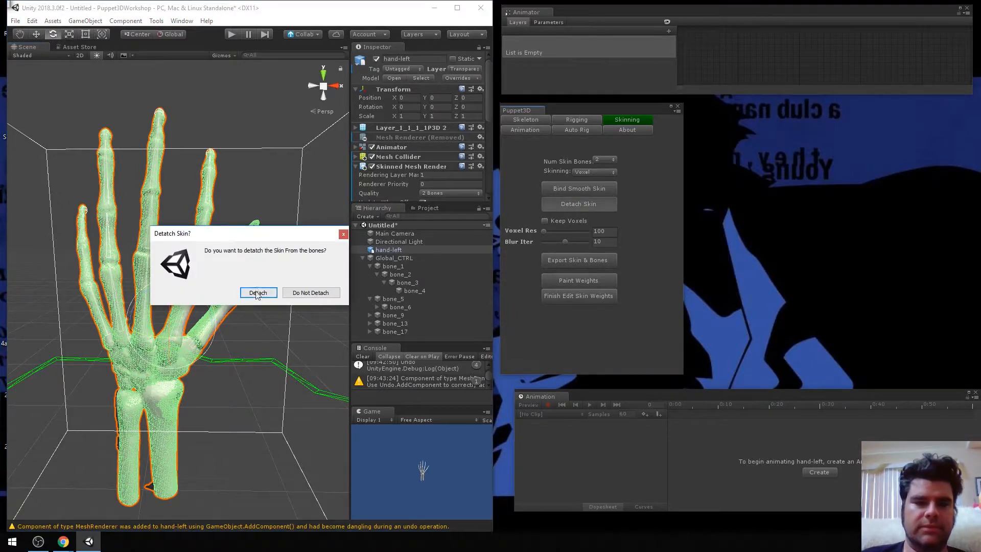
pyautogui.click(257, 292)
# Step: Compare bone_3 with the detached thumb mesh and switch the scene's shading mode to Wireframe
pyautogui.click(255, 257)
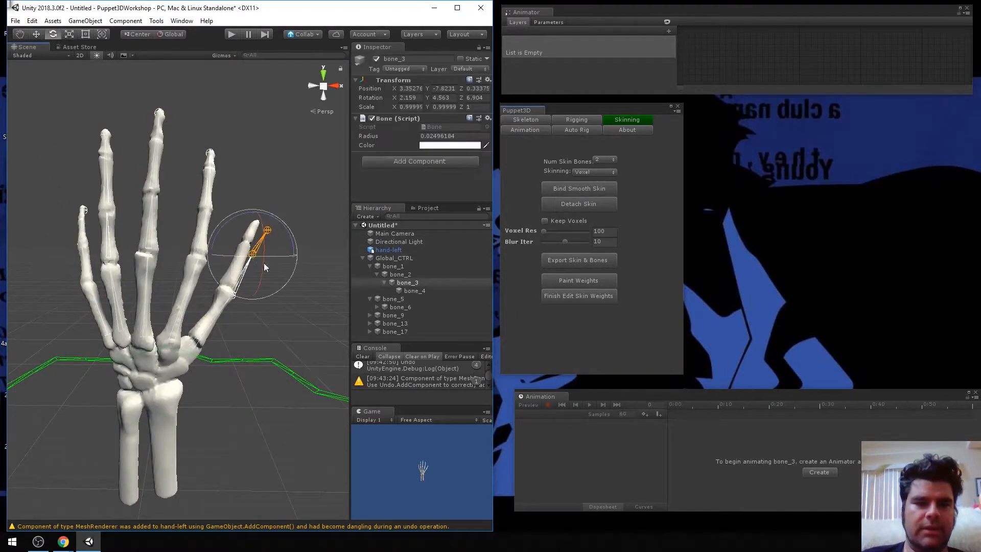
pyautogui.scroll(5, 268, 322)
pyautogui.moveTo(259, 333); pyautogui.dragTo(273, 284, button='middle')
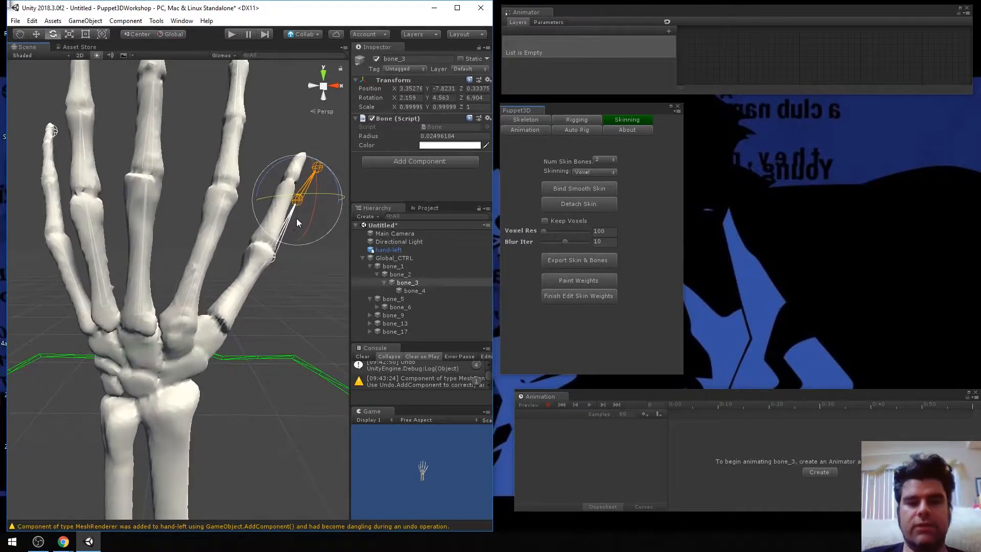
pyautogui.scroll(-5, 286, 230)
pyautogui.click(35, 55)
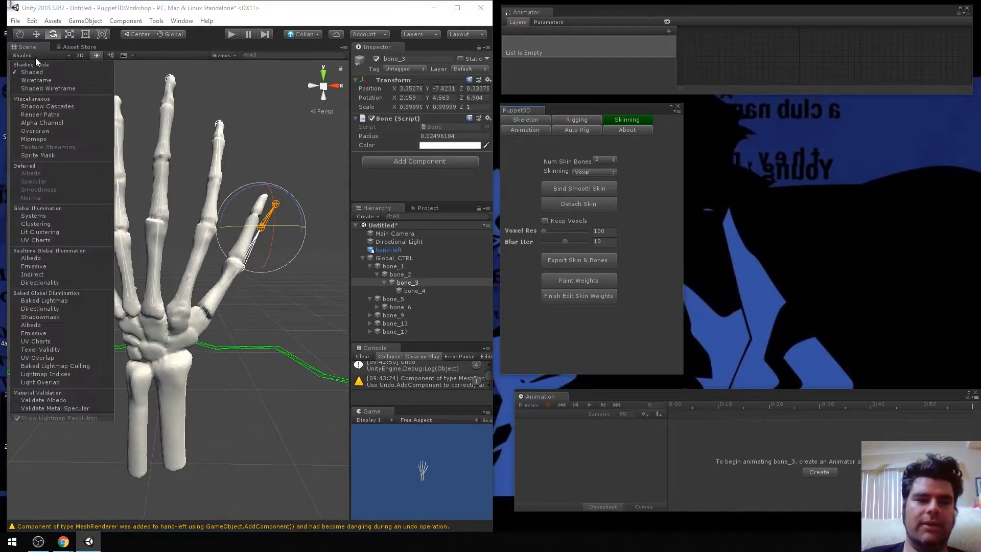
pyautogui.click(37, 80)
# Step: Delete the misaligned thumb bone chain starting at bone_1
pyautogui.click(174, 202)
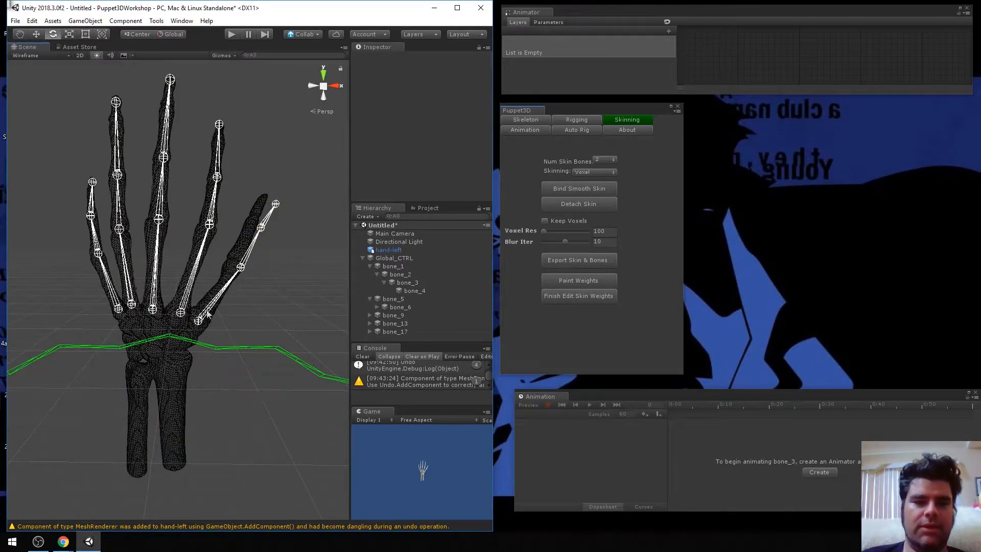
pyautogui.click(198, 322)
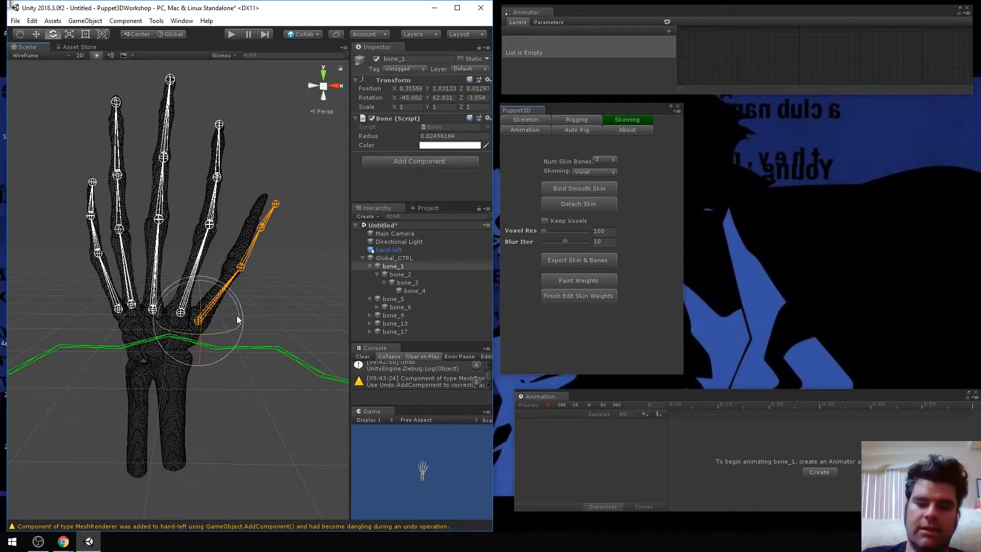
pyautogui.press('Delete')
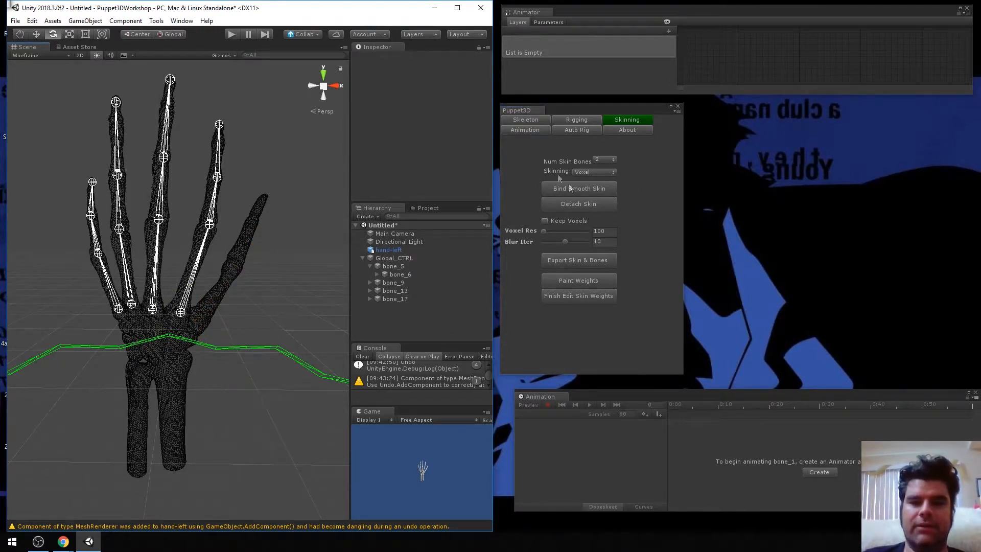
# Step: Create a new four-joint bone chain along the thumb mesh from its base to its tip and finish the bone
pyautogui.click(529, 122)
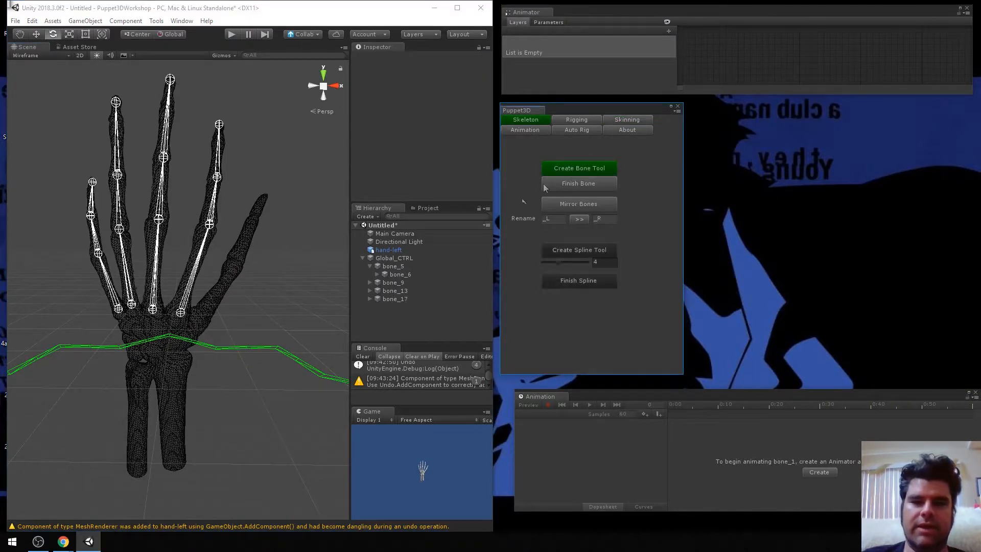
pyautogui.click(201, 314)
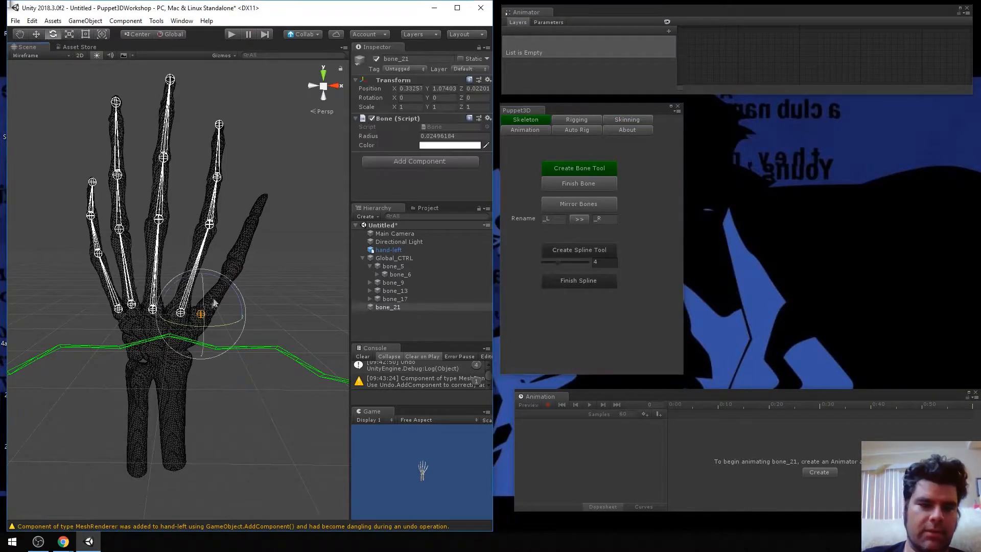
pyautogui.click(235, 262)
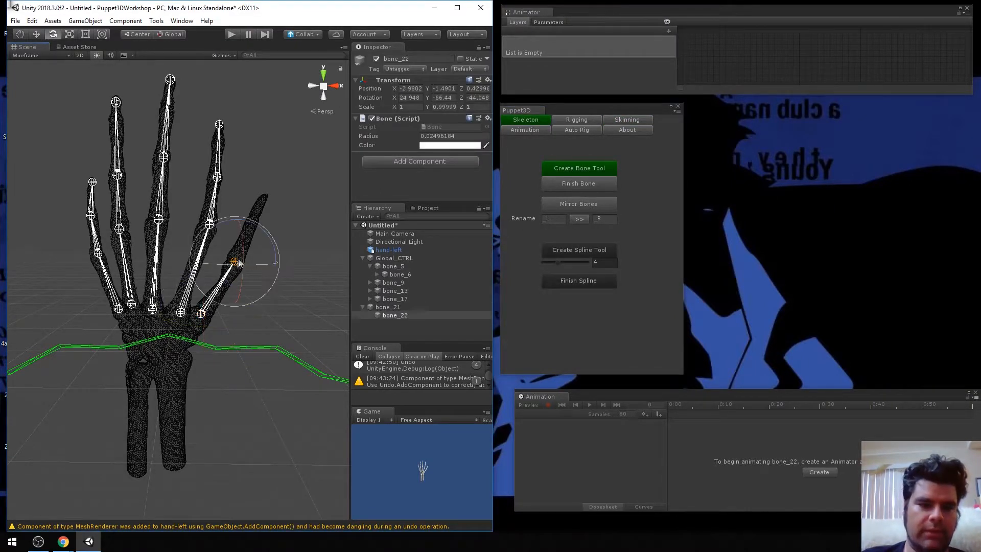
pyautogui.click(255, 211)
pyautogui.click(263, 198)
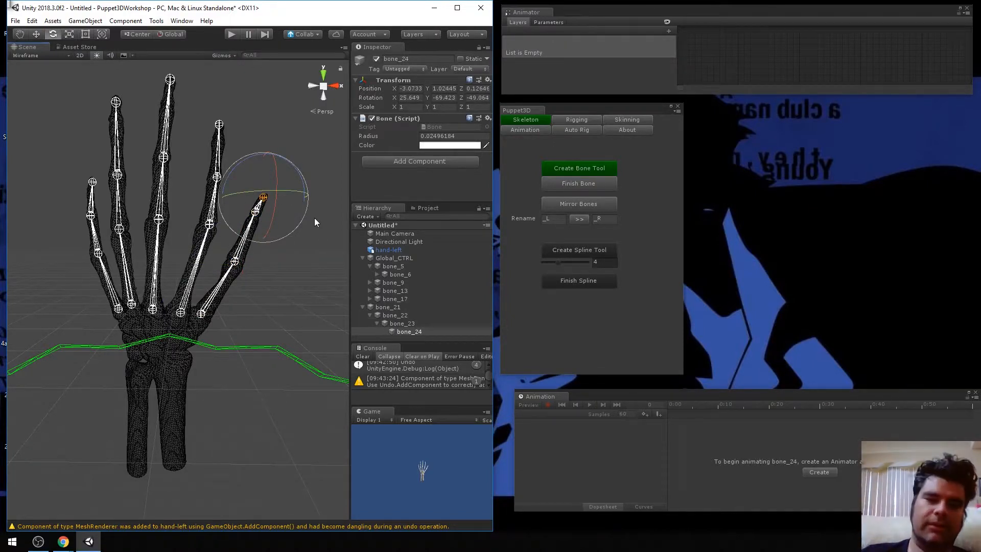
pyautogui.click(578, 184)
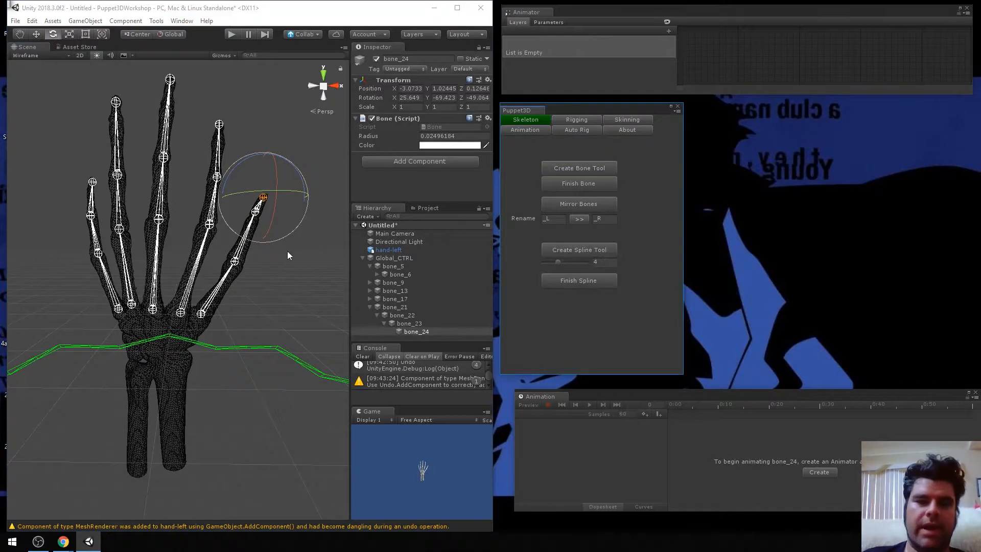
# Step: Create a four-joint bone chain up the forearm bone on the little-finger side, ending in the wrist, and finish the bone
pyautogui.scroll(3, 282, 292)
pyautogui.moveTo(244, 316); pyautogui.dragTo(267, 279, button='middle')
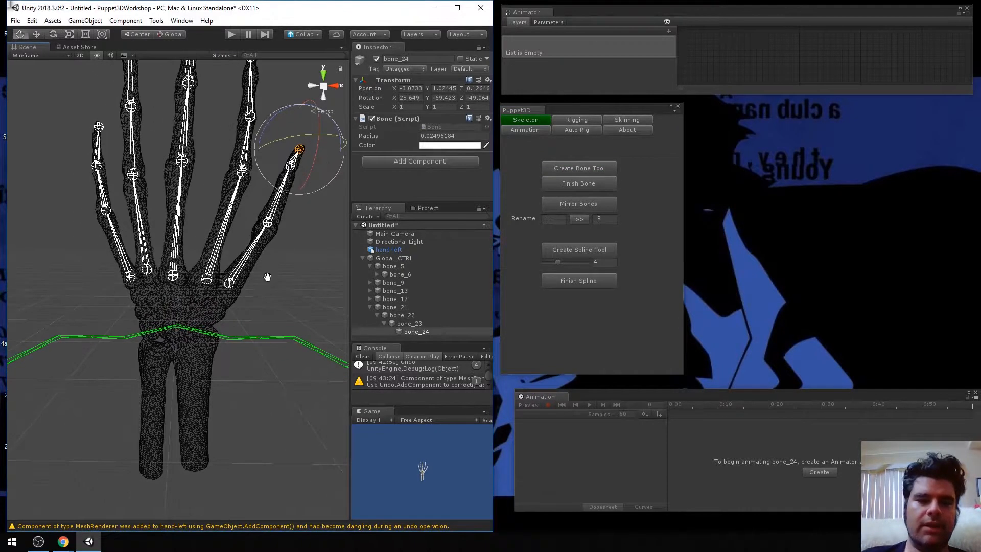
pyautogui.moveTo(231, 314); pyautogui.dragTo(214, 276, button='middle')
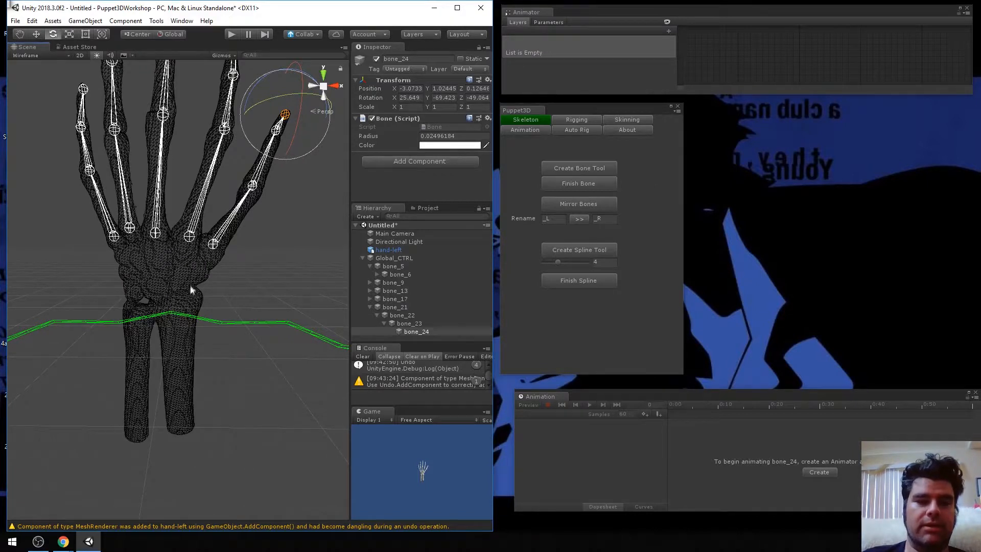
pyautogui.click(235, 379)
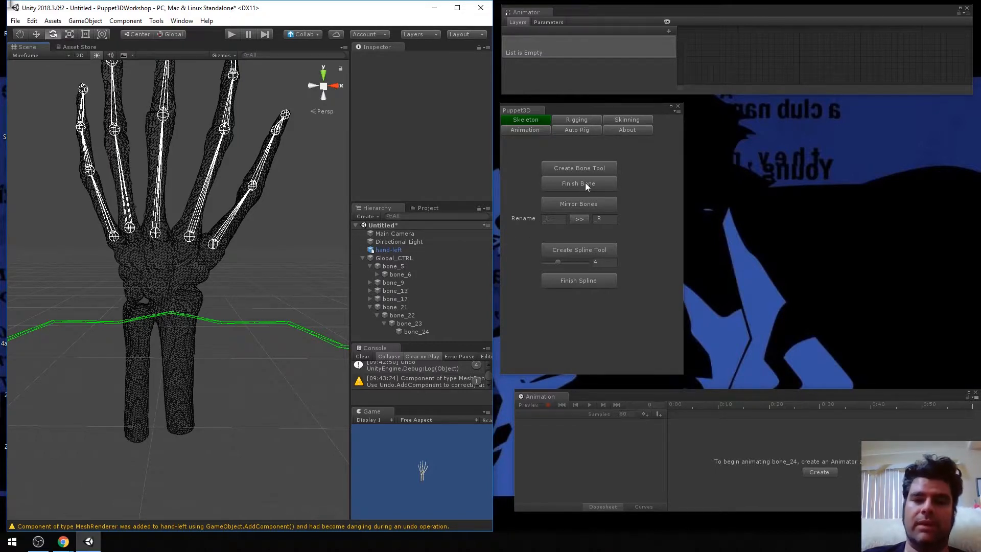
pyautogui.click(580, 169)
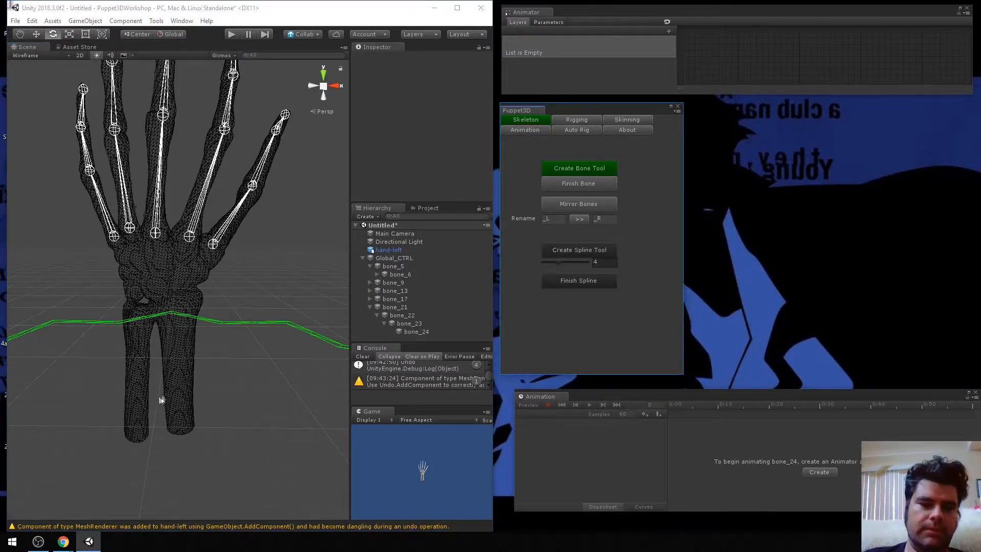
pyautogui.click(136, 424)
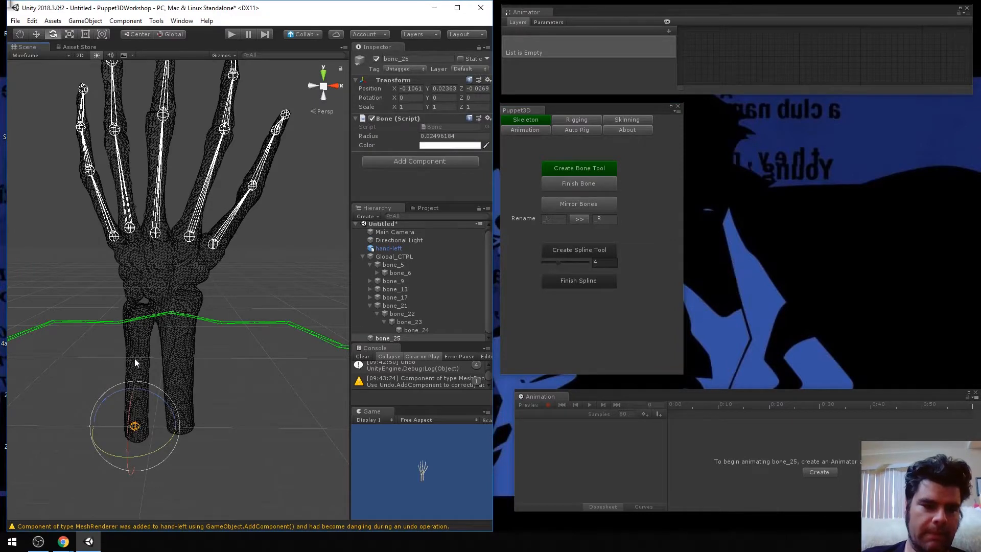
pyautogui.click(135, 359)
pyautogui.click(140, 307)
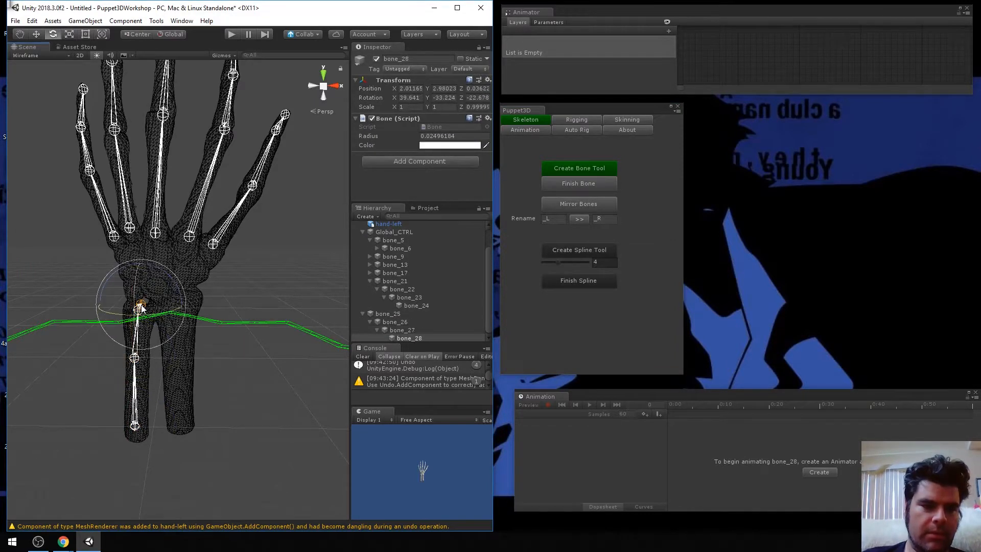
pyautogui.hotkey('ctrl', 'z')
pyautogui.press('w')
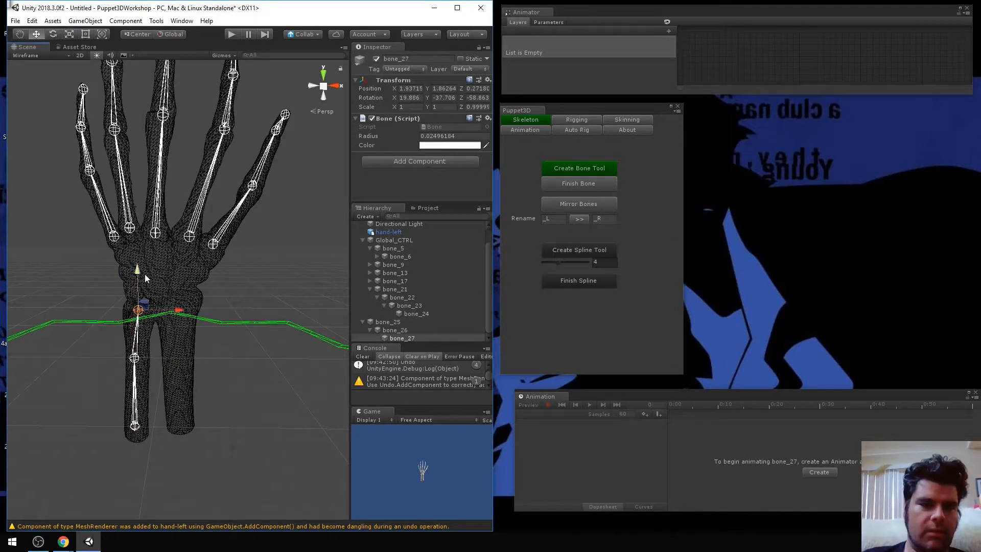
pyautogui.click(139, 251)
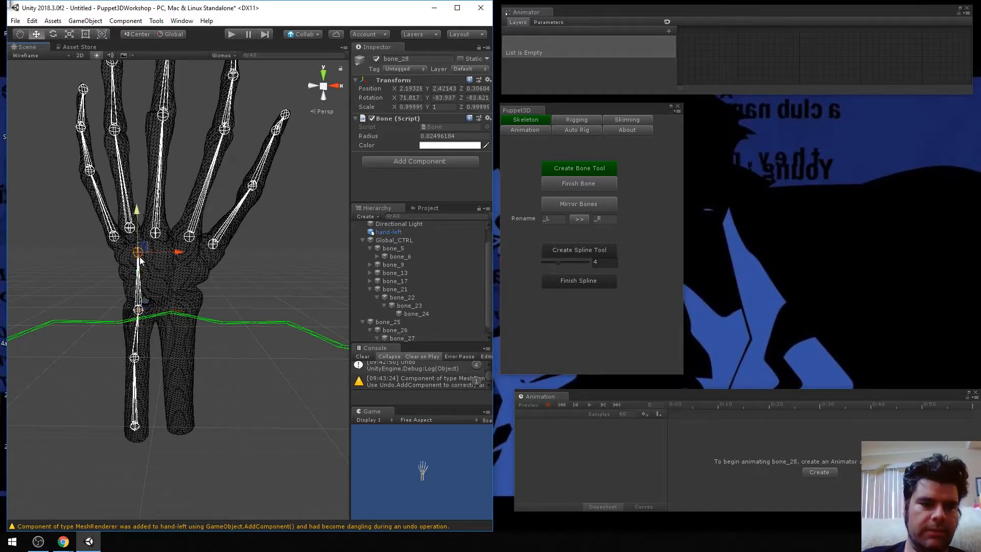
pyautogui.click(588, 184)
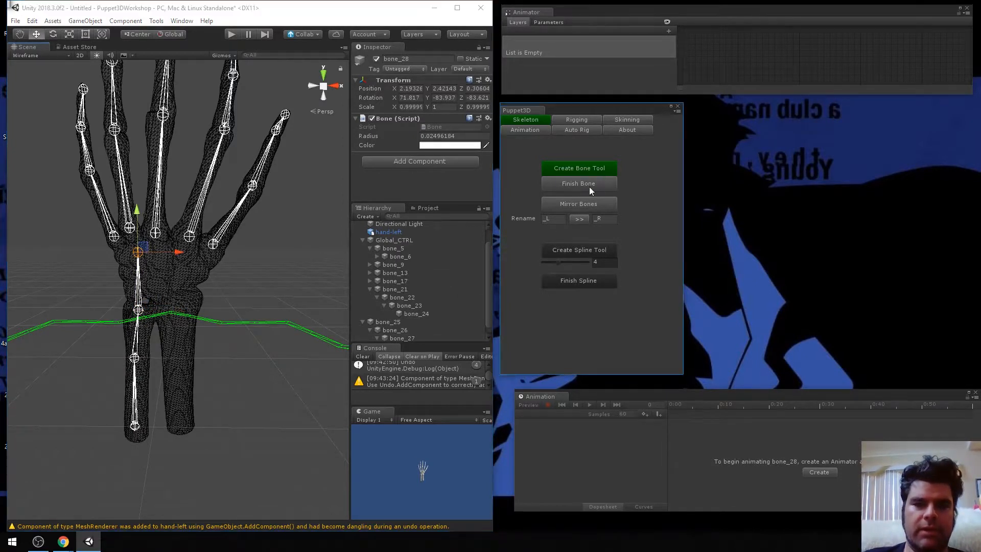
# Step: Create a matching four-joint bone chain up the thumb-side forearm bone into the wrist and finish the bone
pyautogui.click(594, 170)
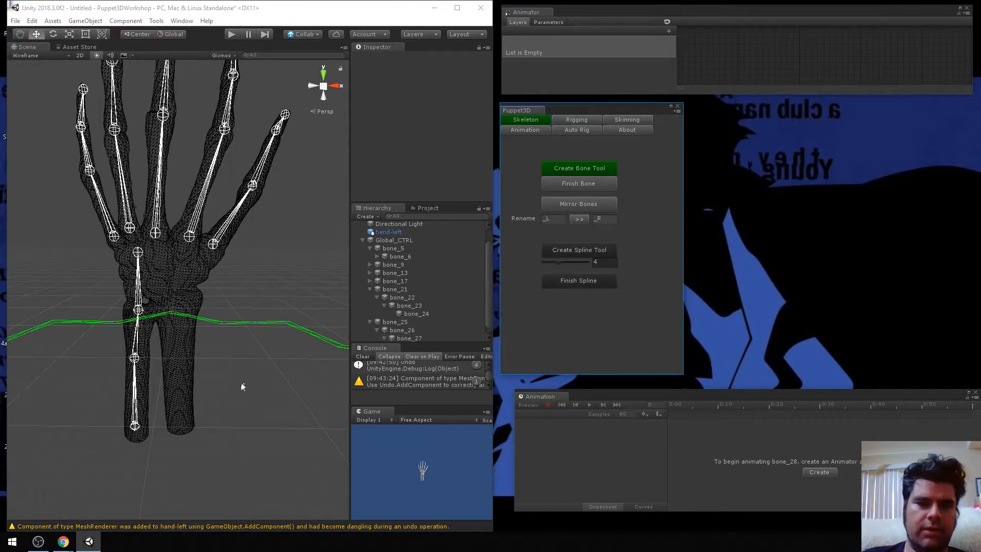
pyautogui.click(179, 424)
pyautogui.click(179, 355)
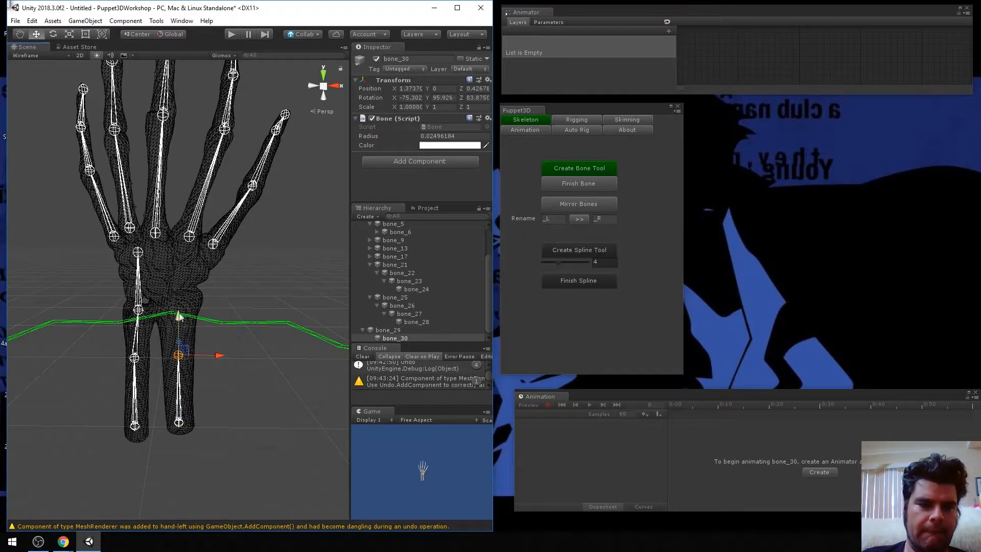
pyautogui.click(179, 303)
pyautogui.click(181, 250)
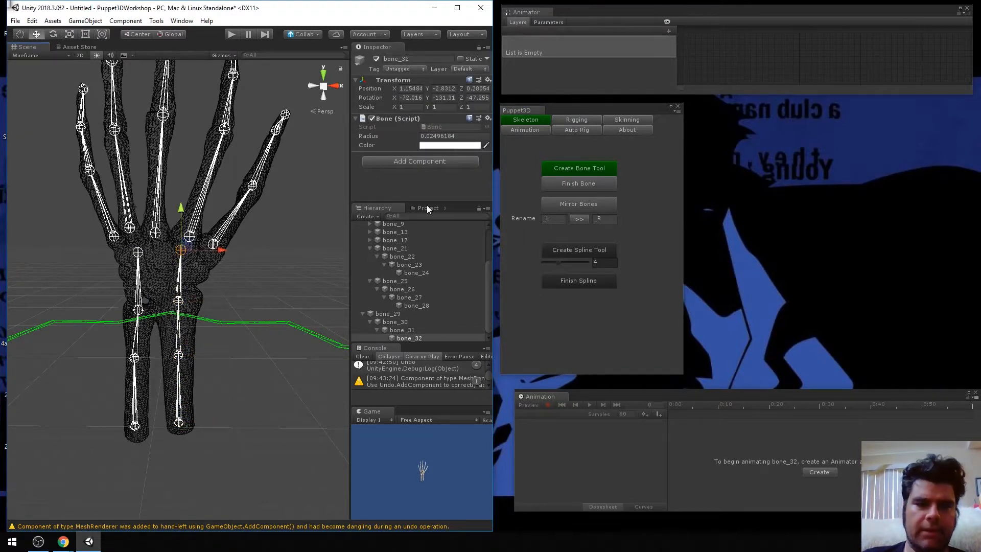
pyautogui.click(581, 183)
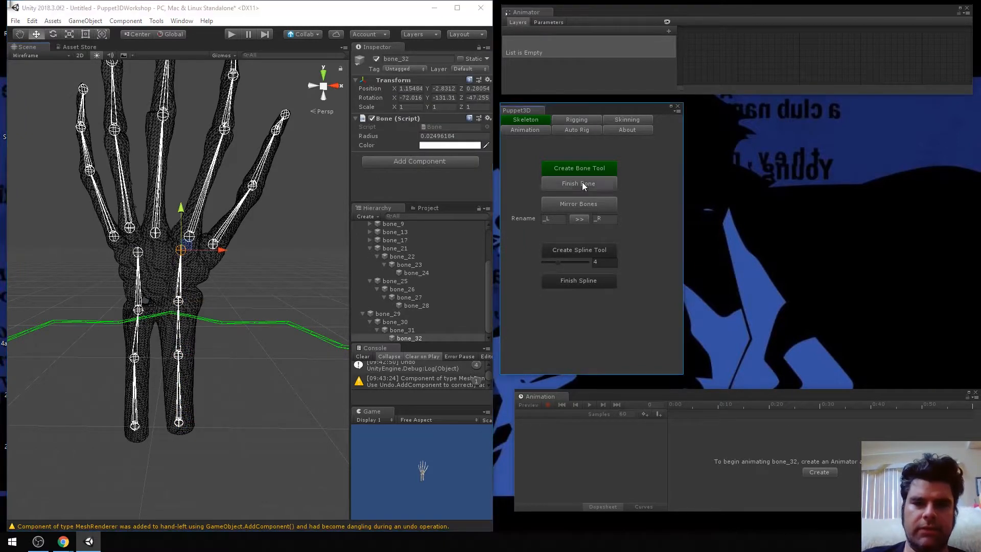
pyautogui.click(607, 173)
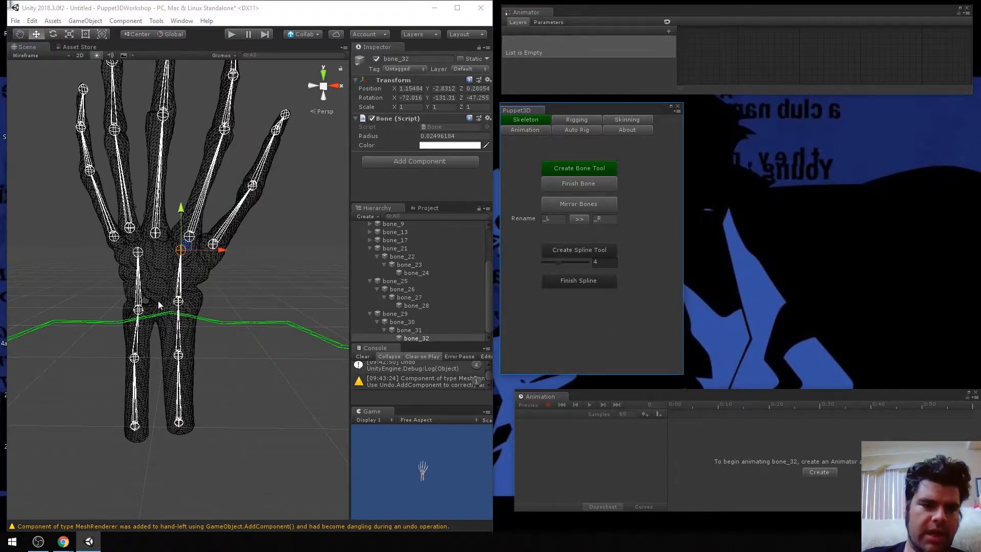
pyautogui.click(161, 276)
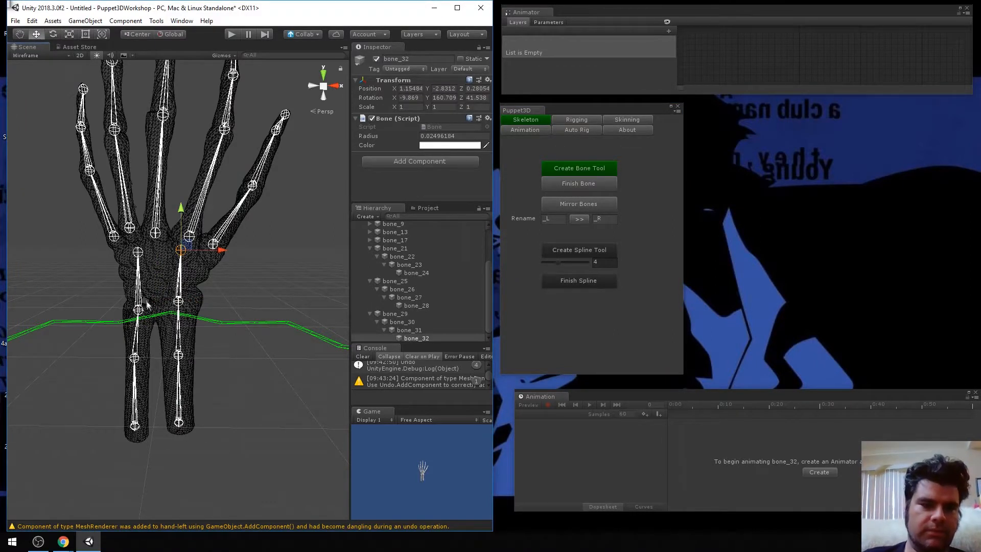
pyautogui.click(298, 271)
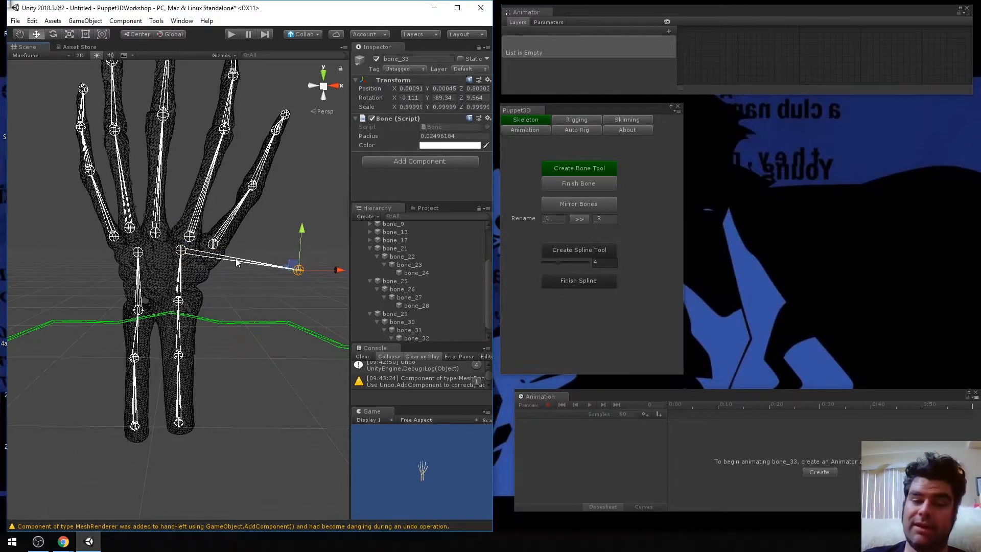
pyautogui.hotkey('ctrl', 'z')
pyautogui.click(565, 185)
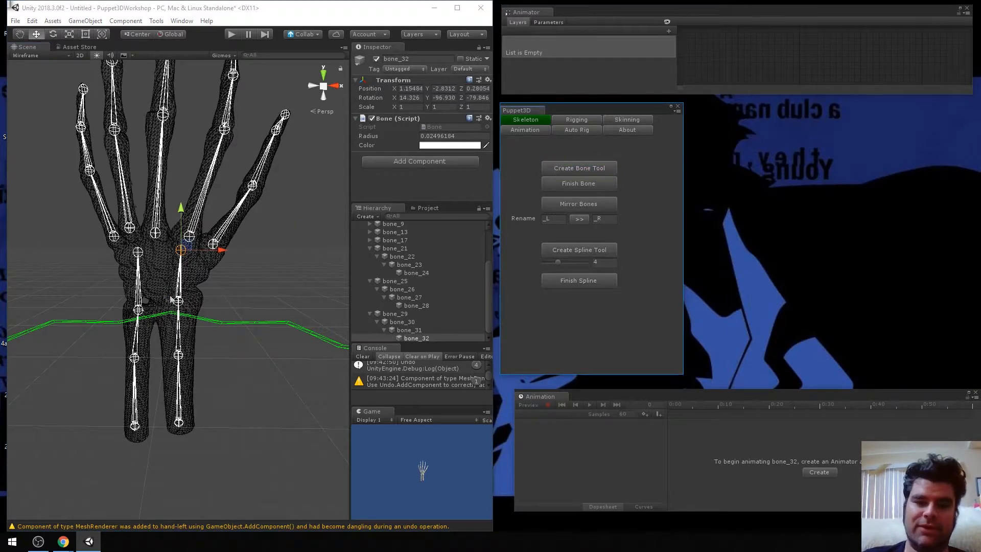
pyautogui.click(566, 169)
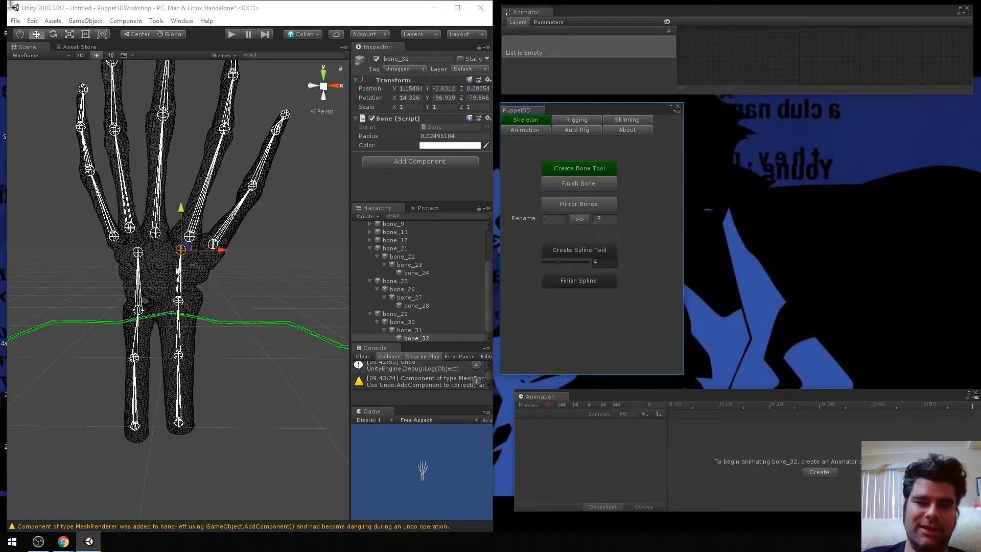
pyautogui.click(158, 299)
pyautogui.hotkey('ctrl', 'z')
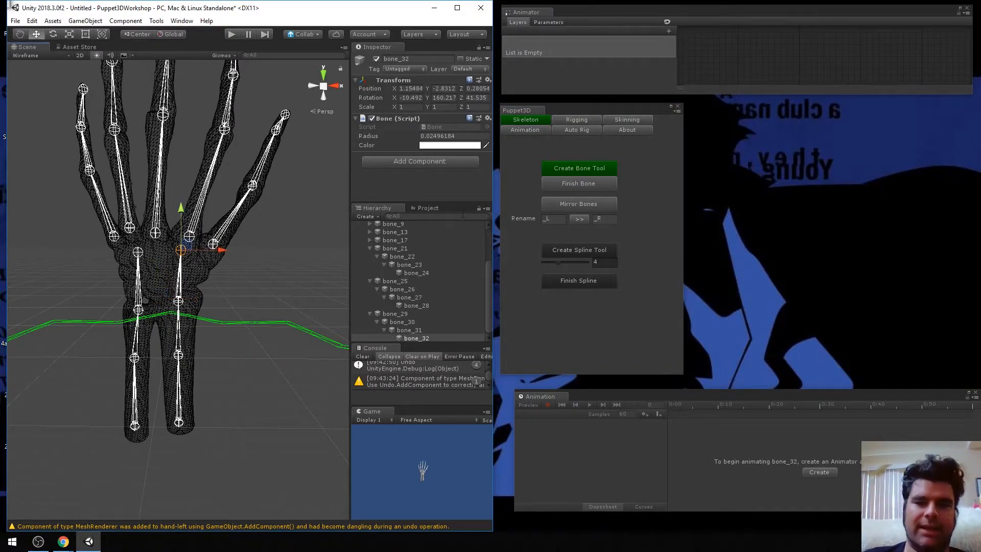
# Step: Finish the forearm chain, then create and finish a two-joint bone in the wrist between the two forearm chains
pyautogui.click(567, 186)
pyautogui.click(314, 244)
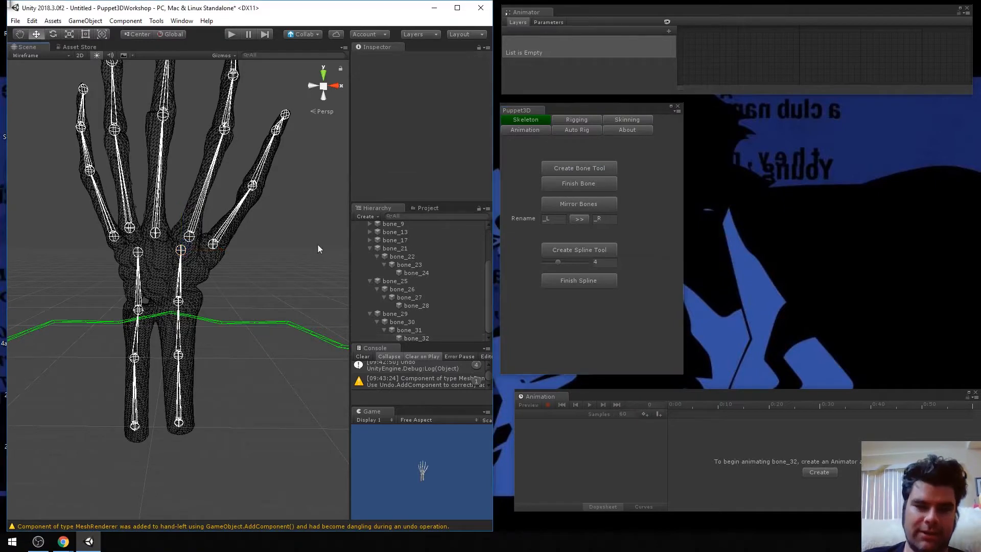
pyautogui.click(562, 171)
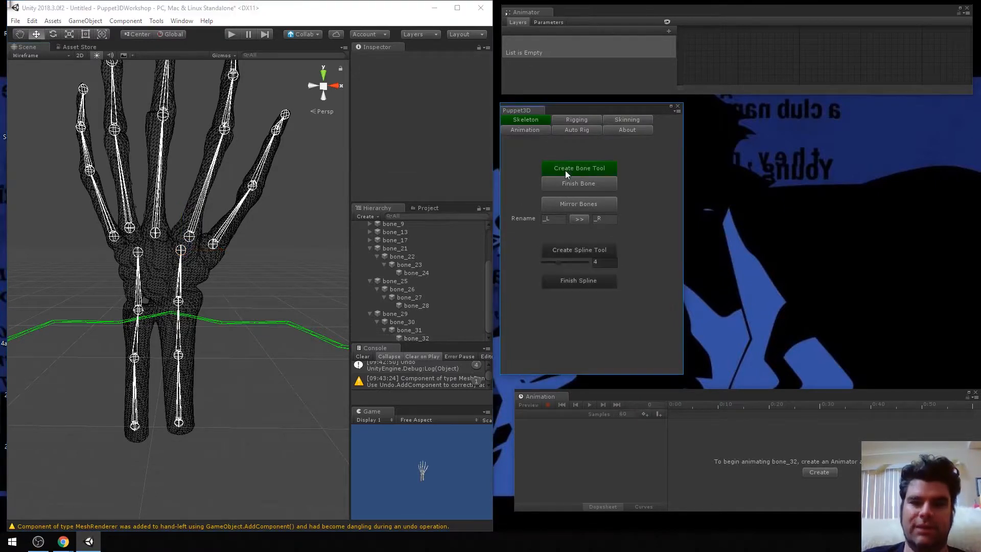
pyautogui.click(156, 297)
pyautogui.click(157, 254)
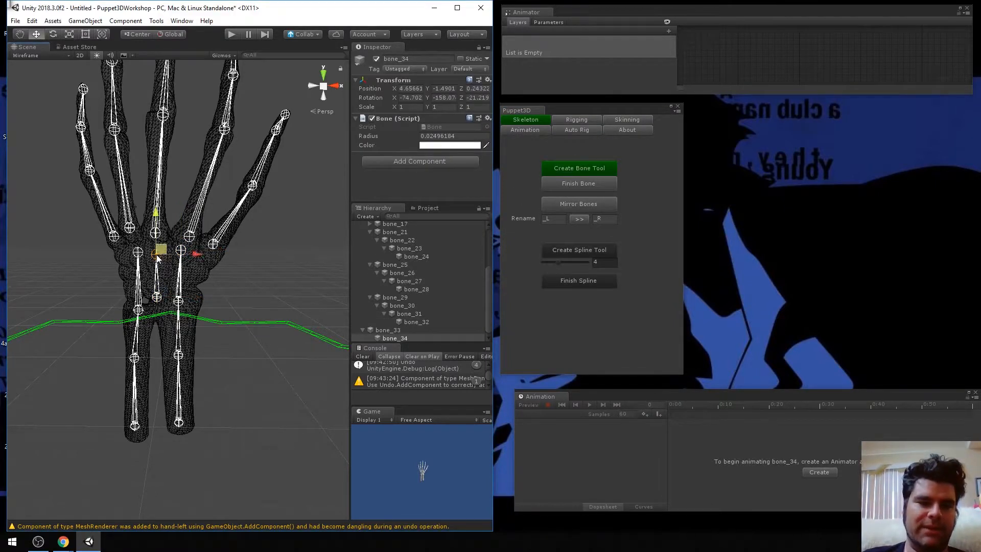
pyautogui.click(591, 182)
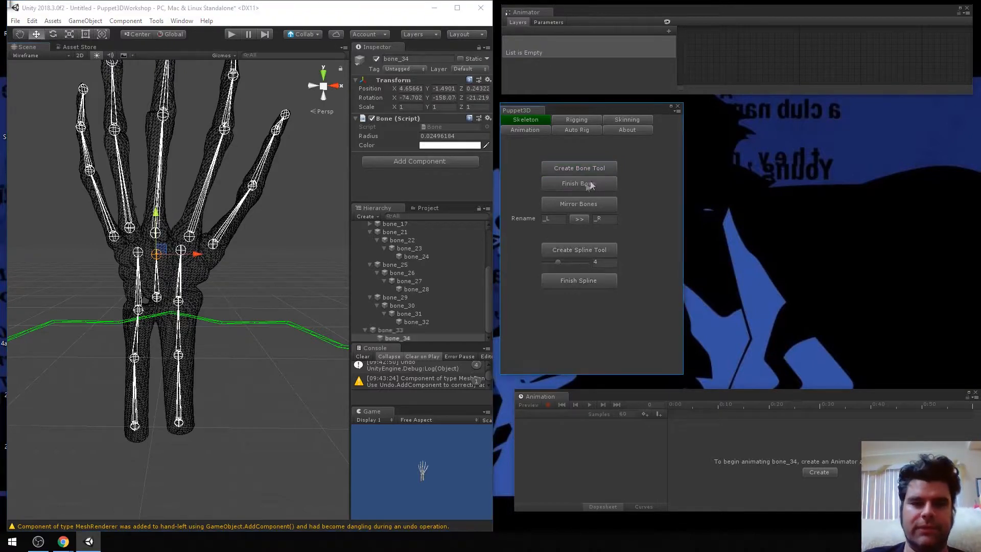
# Step: Collapse the expanded bone chains under Global_CTRL so only their root bones are listed
pyautogui.scroll(-4, 274, 267)
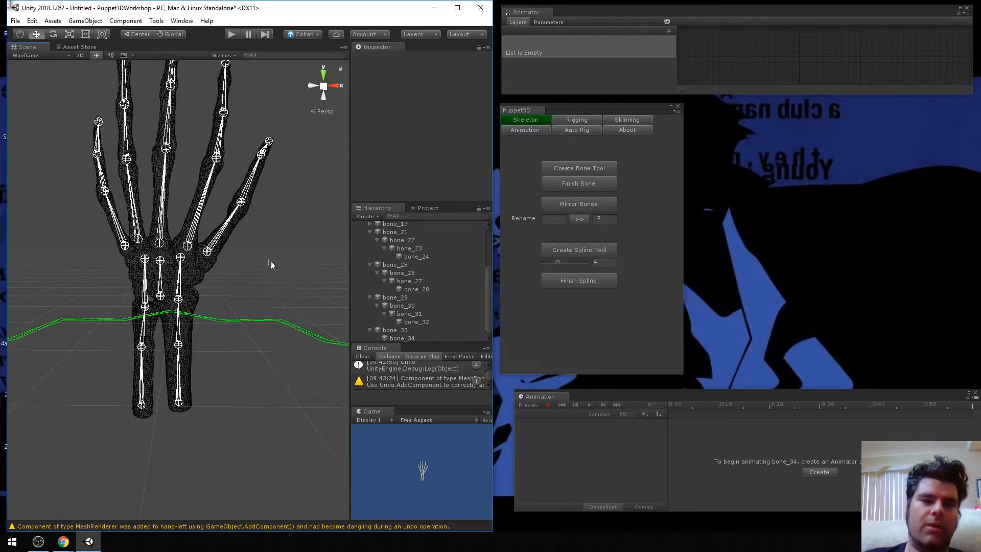
pyautogui.moveTo(266, 267); pyautogui.dragTo(262, 281, button='middle')
pyautogui.moveTo(173, 250); pyautogui.dragTo(200, 296, button='middle')
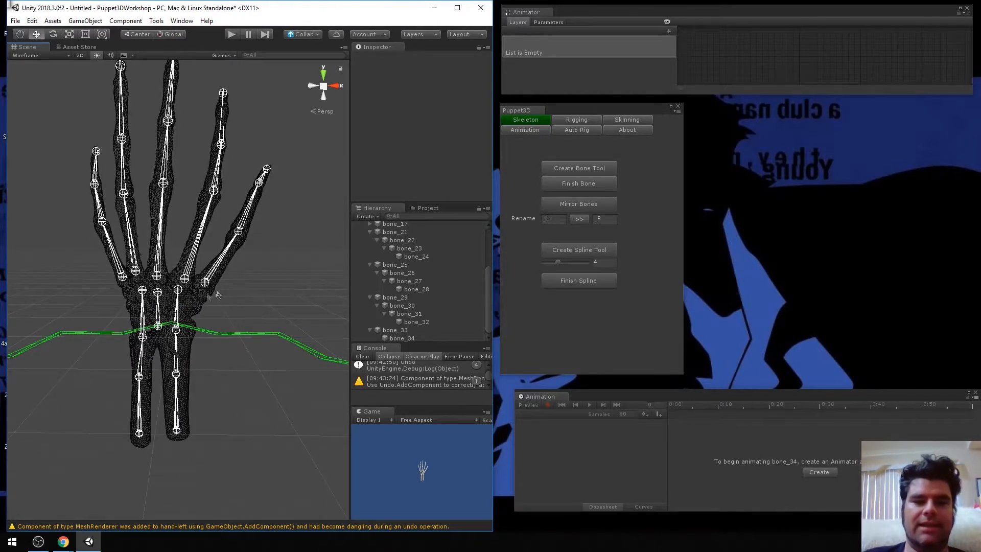
pyautogui.scroll(3, 403, 297)
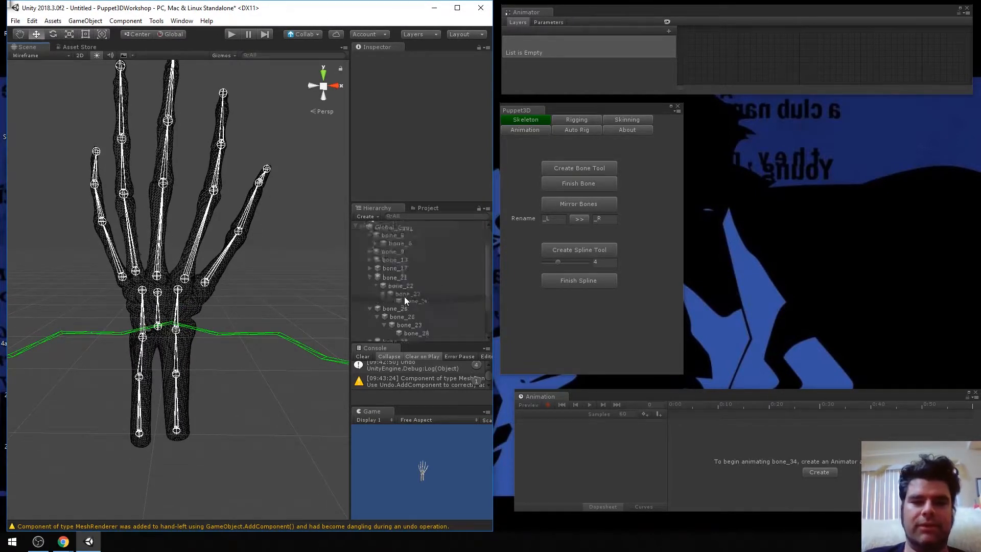
pyautogui.scroll(-3, 402, 255)
pyautogui.scroll(3, 406, 312)
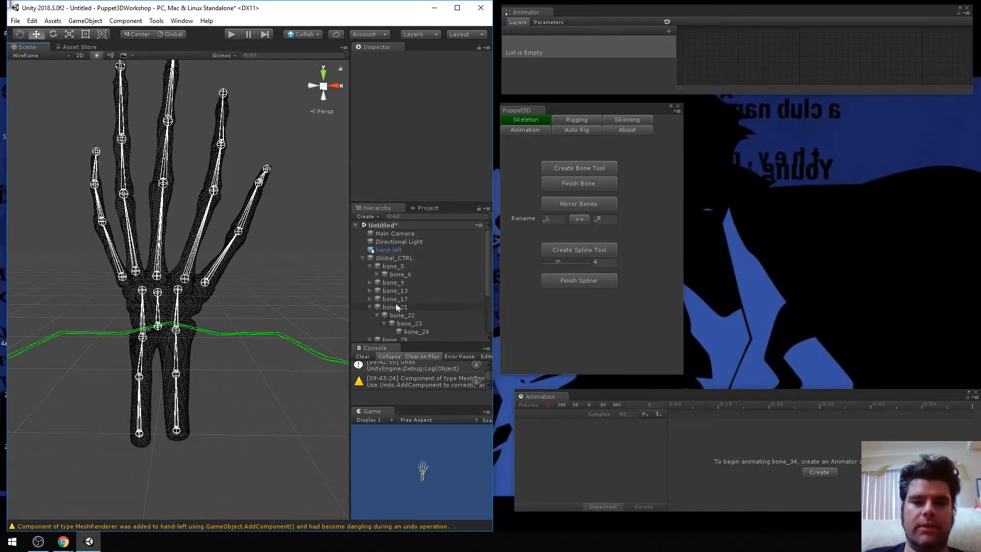
pyautogui.click(370, 307)
pyautogui.scroll(-1, 371, 291)
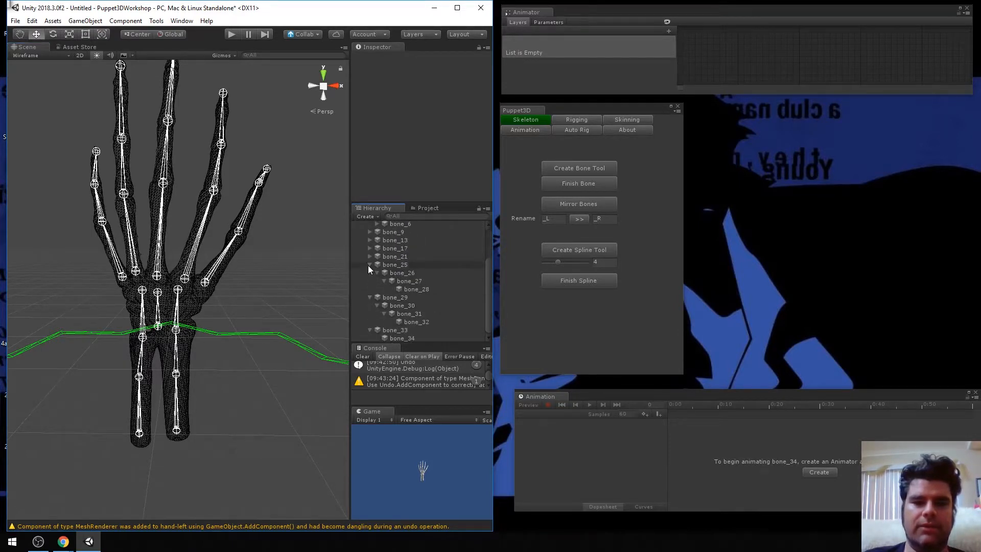
pyautogui.click(369, 297)
pyautogui.click(369, 330)
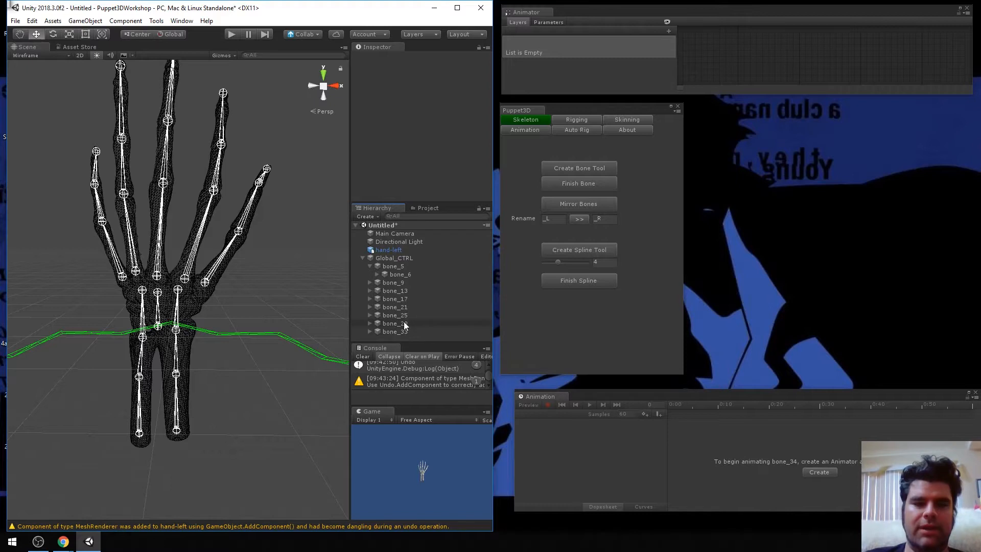
pyautogui.click(374, 274)
pyautogui.click(369, 266)
pyautogui.click(387, 265)
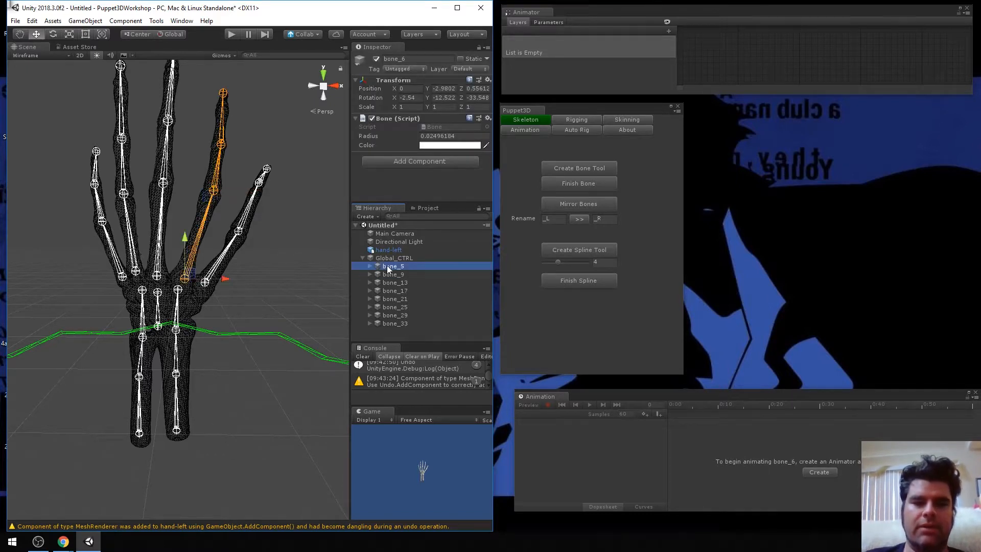
pyautogui.keyDown('shift'); pyautogui.click(398, 323); pyautogui.keyUp('shift')
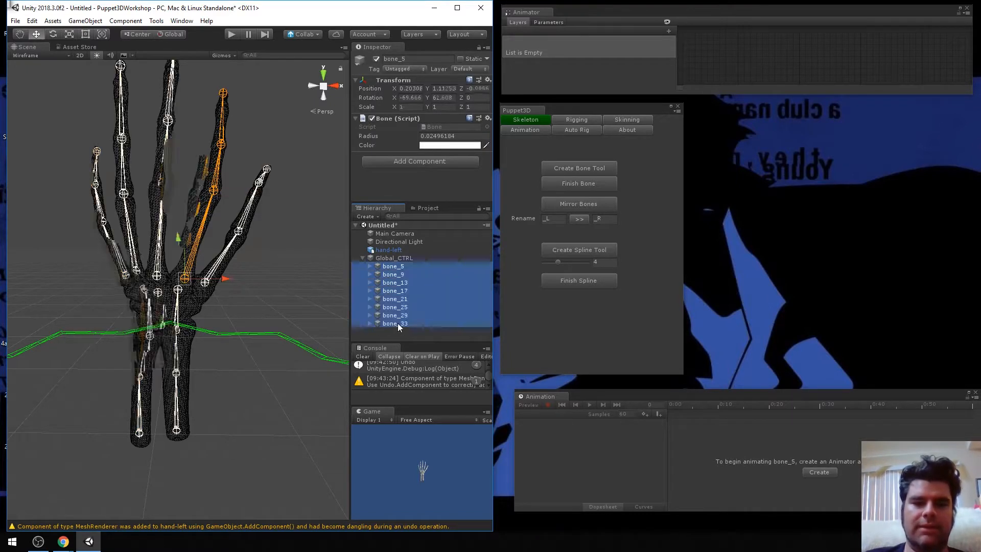
pyautogui.click(369, 290)
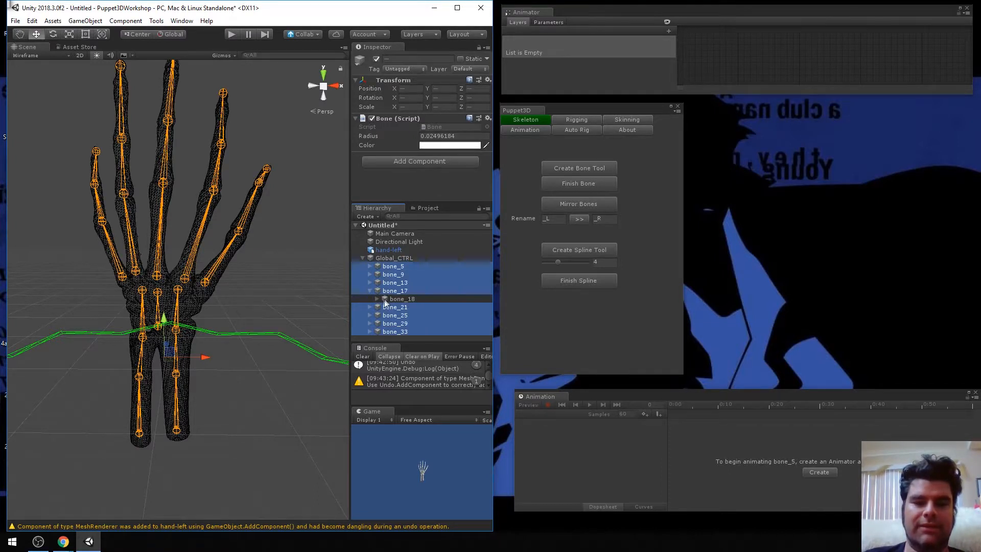
pyautogui.click(384, 299)
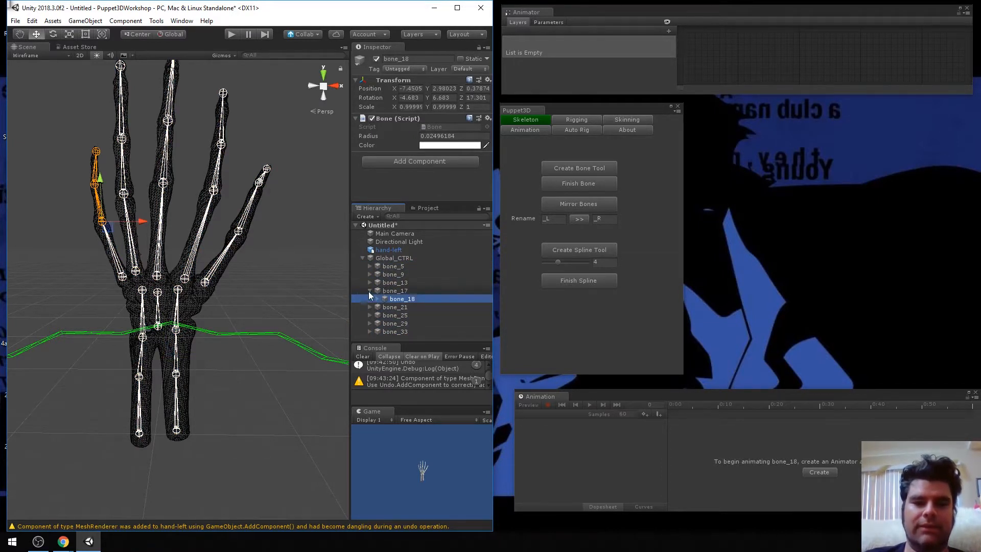
pyautogui.click(369, 291)
pyautogui.click(392, 266)
pyautogui.keyDown('shift'); pyautogui.click(400, 324); pyautogui.keyUp('shift')
# Step: Filter the hierarchy by "bone", select every bone without the scene root, clear the filter and add hand-left to the selection
pyautogui.press('q')
pyautogui.click(414, 216)
pyautogui.write('bp')
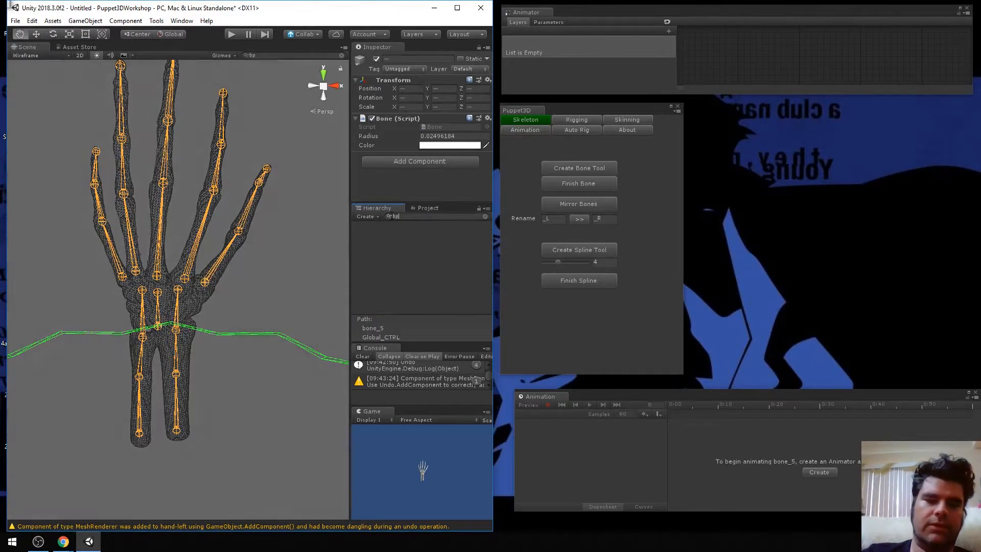
pyautogui.press('BackSpace')
pyautogui.write('bone')
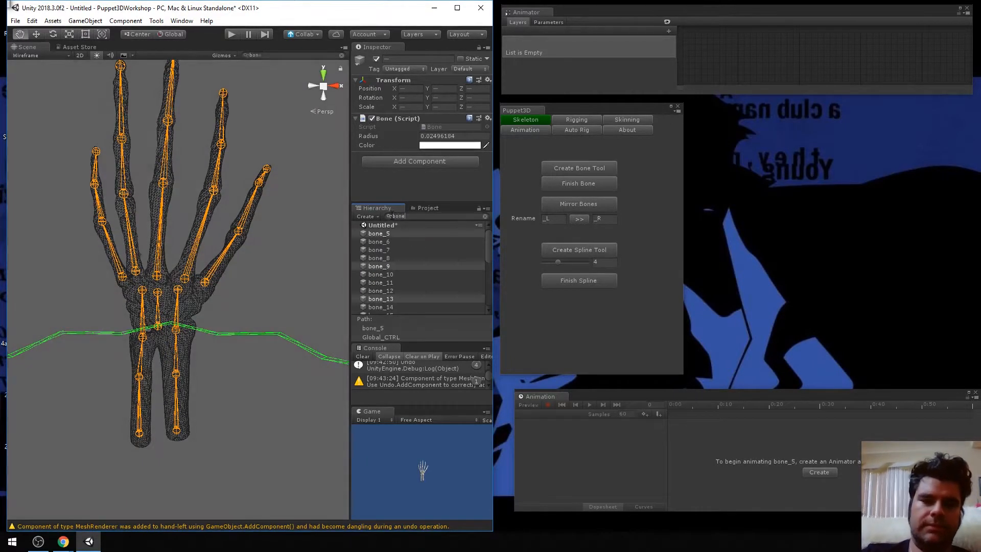
pyautogui.click(379, 241)
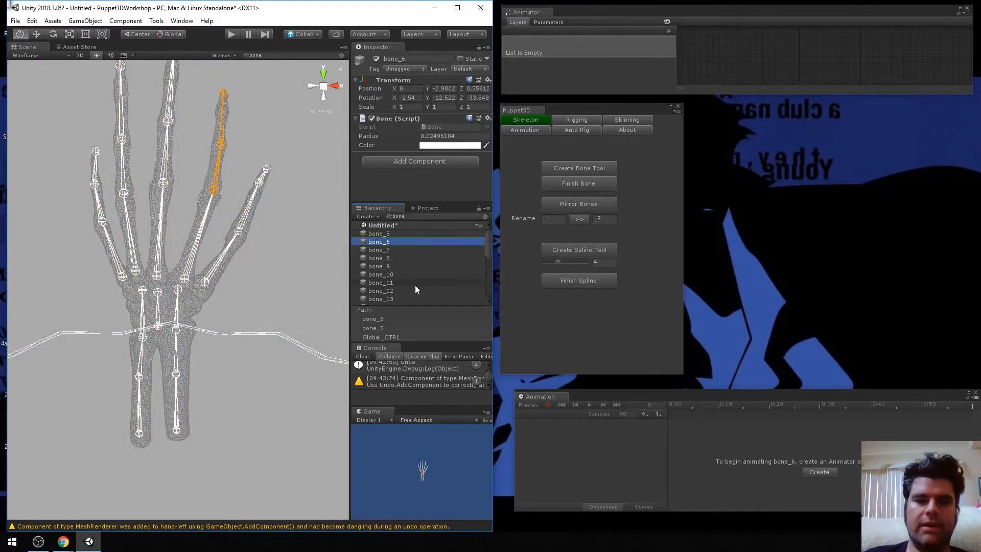
pyautogui.hotkey('ctrl', 'a')
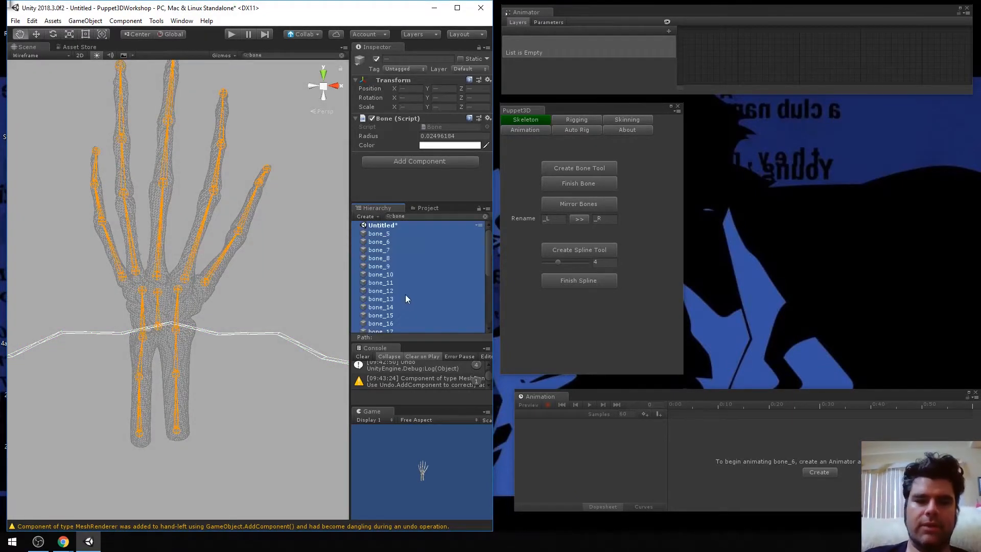
pyautogui.keyDown('ctrl'); pyautogui.click(394, 224); pyautogui.keyUp('ctrl')
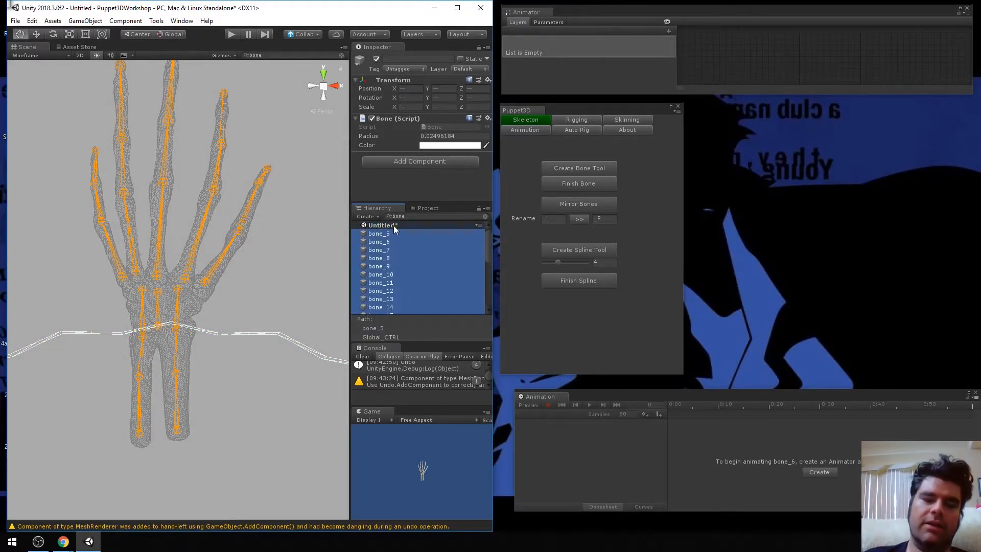
pyautogui.click(485, 217)
pyautogui.keyDown('ctrl'); pyautogui.click(404, 250); pyautogui.keyUp('ctrl')
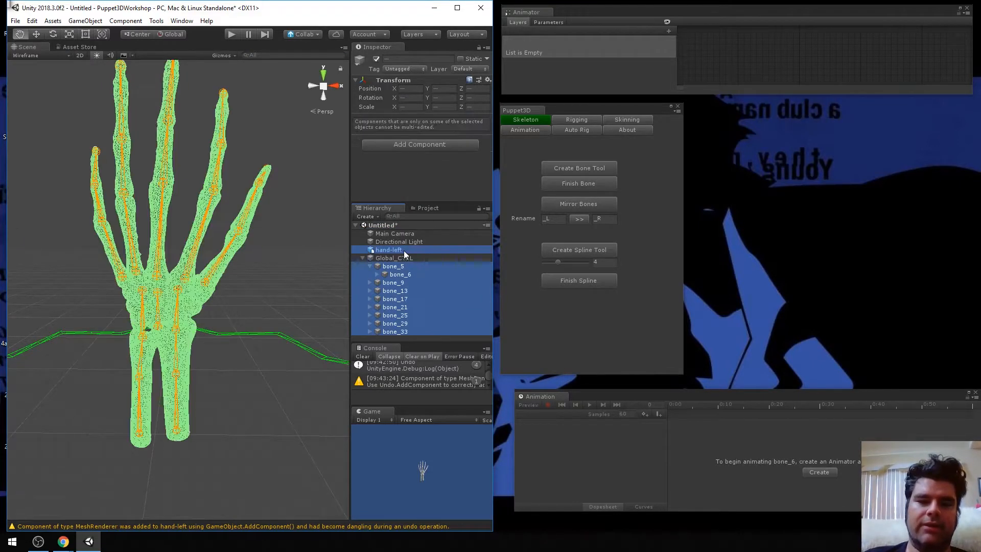
# Step: Bind the hand-left mesh to the selected bones as a smooth skin using Voxel skinning
pyautogui.click(577, 119)
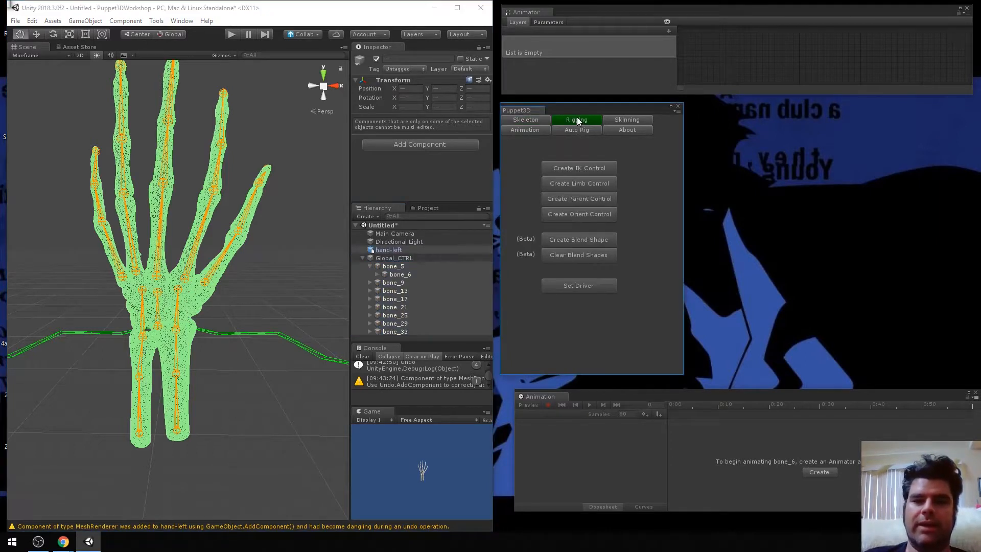
pyautogui.click(622, 120)
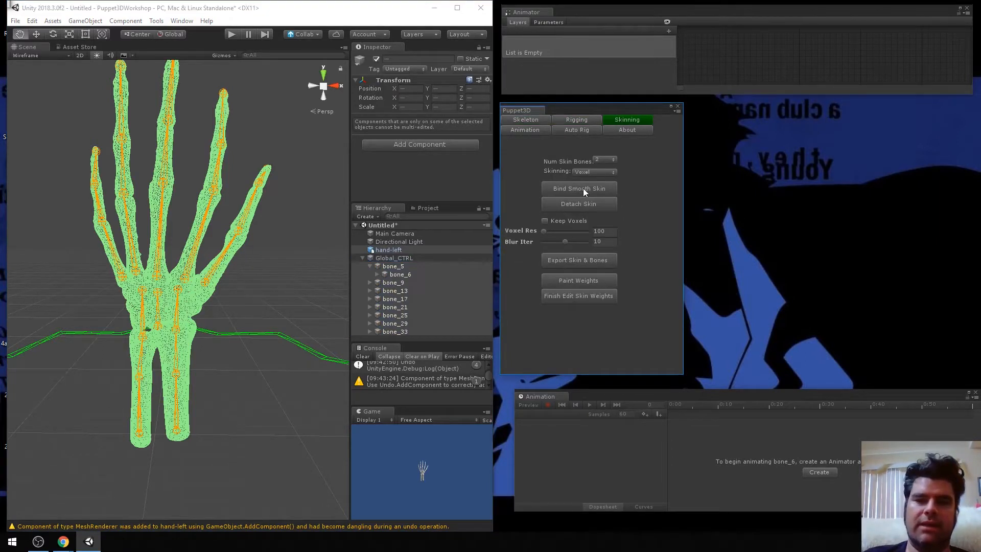
pyautogui.click(590, 172)
pyautogui.click(556, 185)
pyautogui.click(547, 190)
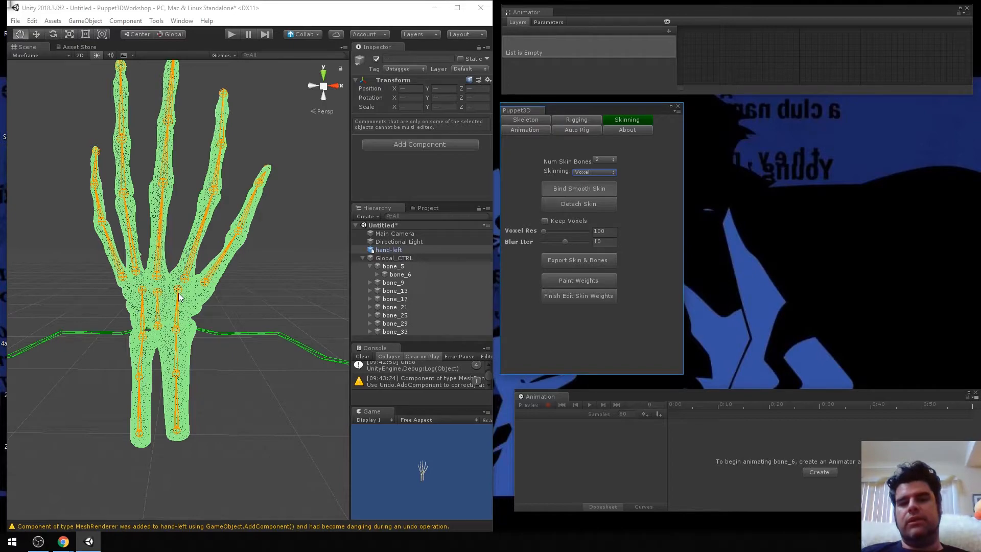
# Step: Select hand-left to check its skinned mesh components and clear the console messages
pyautogui.scroll(5, 201, 285)
pyautogui.scroll(-4, 201, 284)
pyautogui.scroll(4, 201, 277)
pyautogui.scroll(-4, 201, 277)
pyautogui.scroll(4, 202, 278)
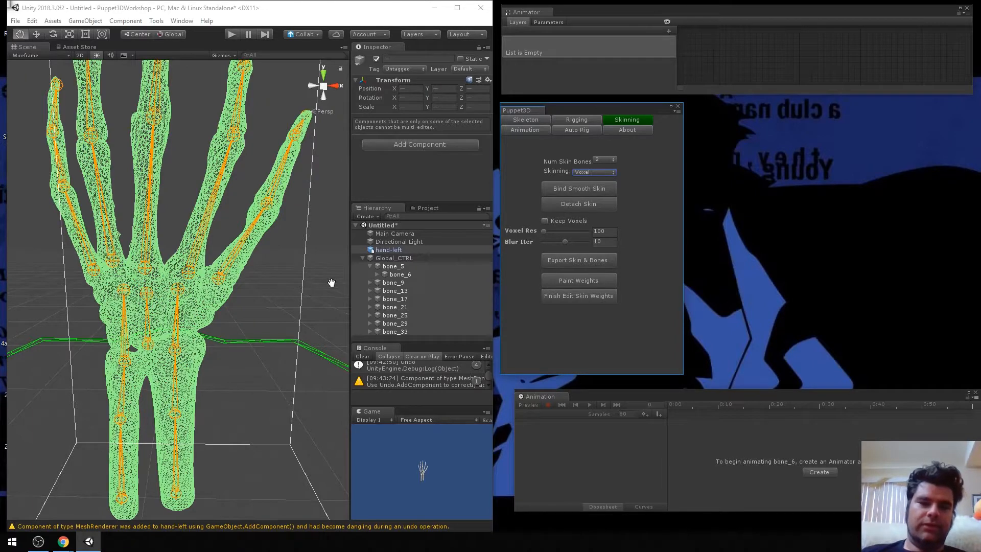
pyautogui.click(396, 249)
pyautogui.scroll(-1, 413, 373)
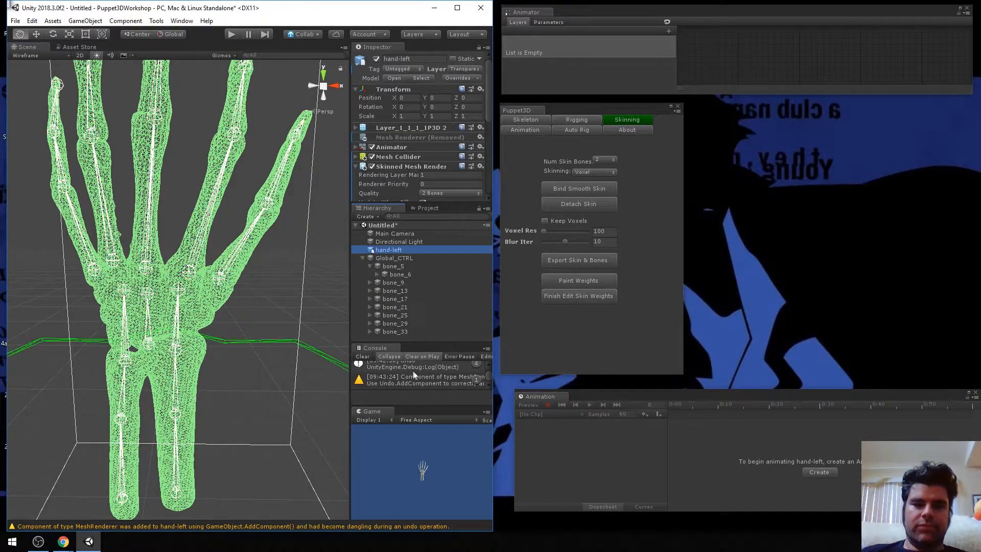
pyautogui.click(364, 357)
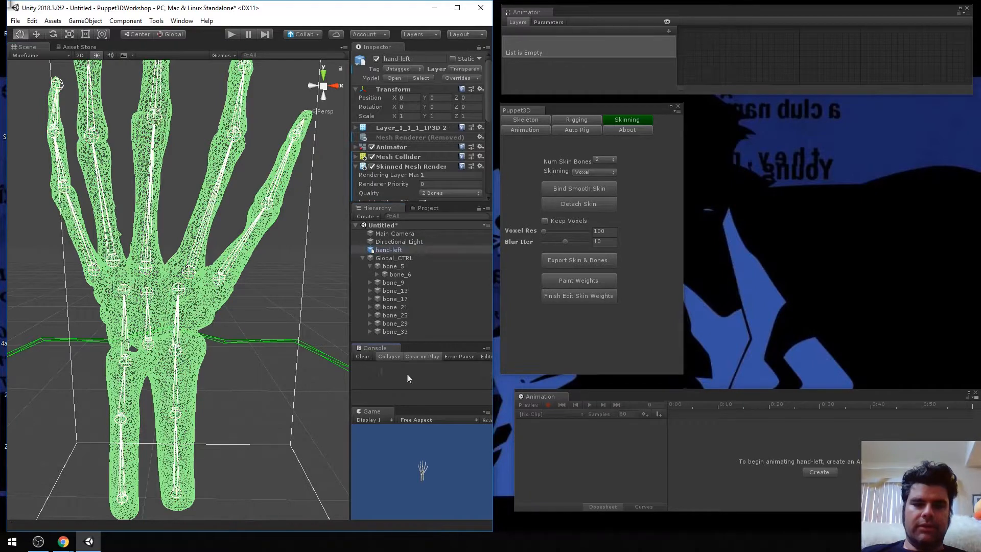
# Step: Rotate the thumb's root bone down to test the skin deformation and rotate it back up along the hand
pyautogui.press('w')
pyautogui.click(220, 279)
pyautogui.press('e')
pyautogui.moveTo(229, 269); pyautogui.dragTo(225, 211)
pyautogui.click(244, 274)
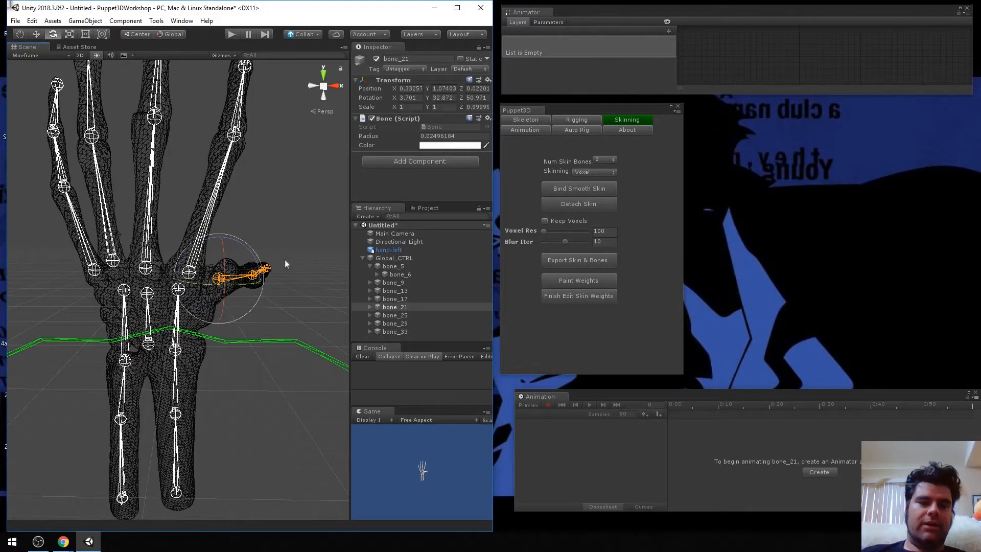
pyautogui.moveTo(258, 250); pyautogui.dragTo(235, 289)
# Step: Start painting the skin weights of hand-left and set the scene view to Shaded mode
pyautogui.scroll(3, 260, 274)
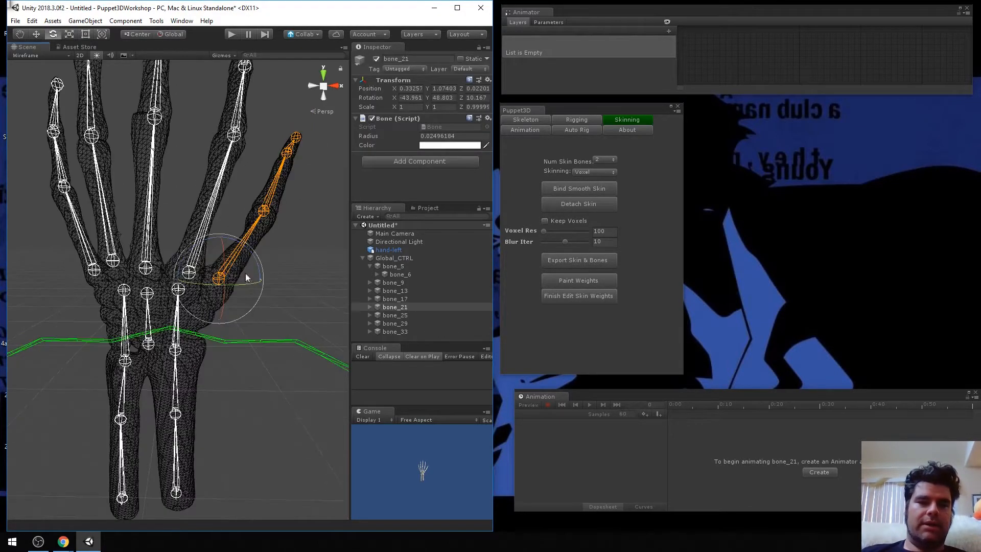
pyautogui.click(391, 251)
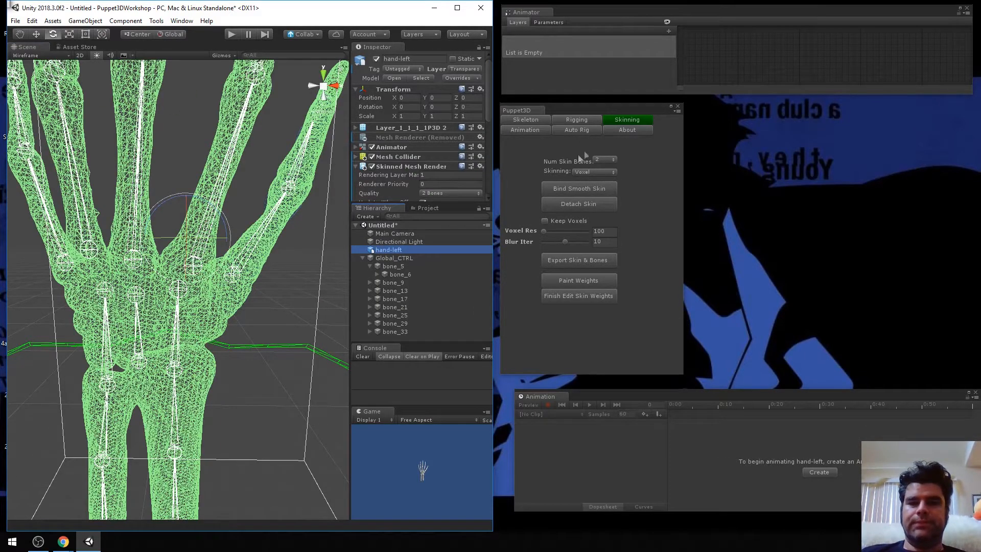
pyautogui.click(618, 127)
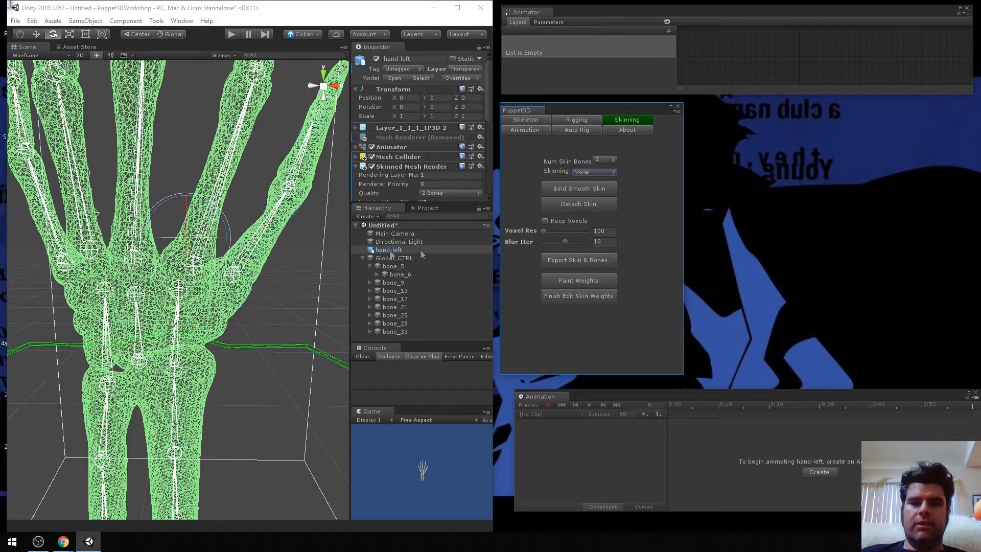
pyautogui.click(570, 278)
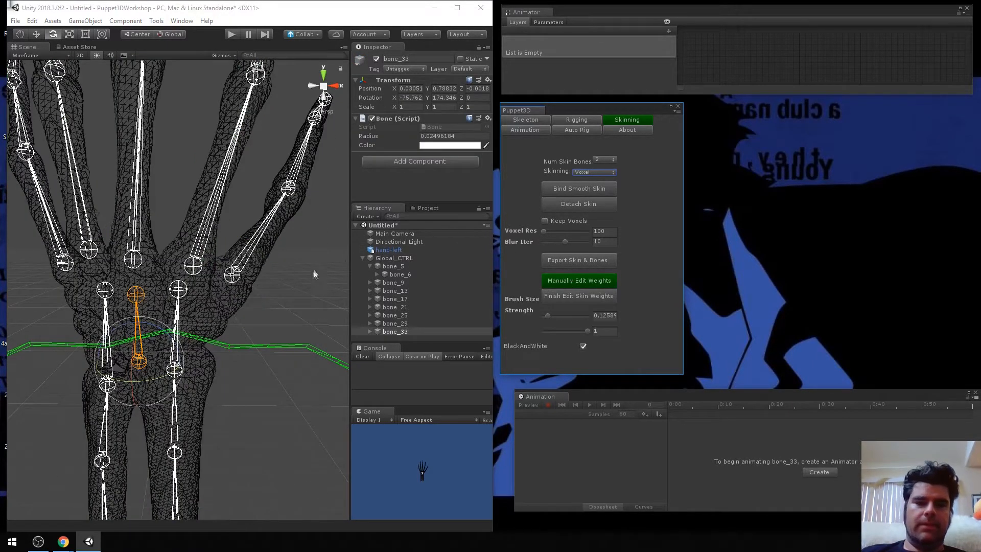
pyautogui.click(31, 56)
pyautogui.click(31, 72)
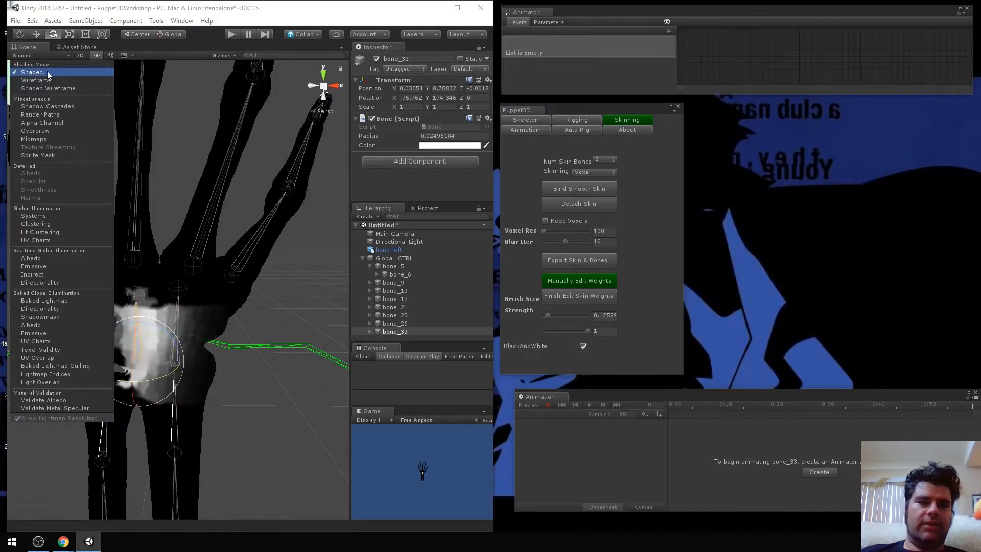
# Step: Step through the root bones under Global_CTRL to examine each one's black-and-white weight influence on the hand mesh
pyautogui.click(408, 301)
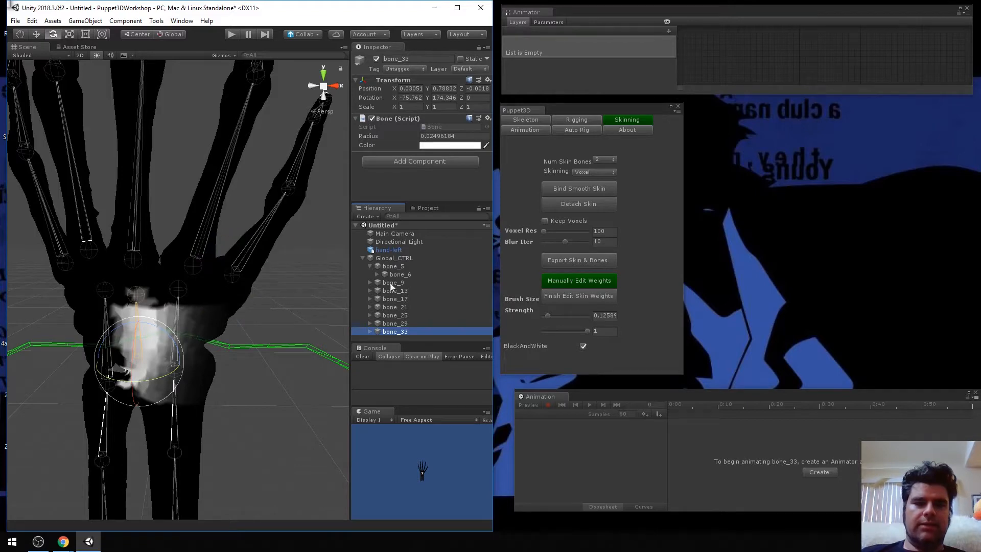
pyautogui.click(409, 289)
pyautogui.press('Up')
pyautogui.press('Up')
pyautogui.press('Up')
pyautogui.press('Up')
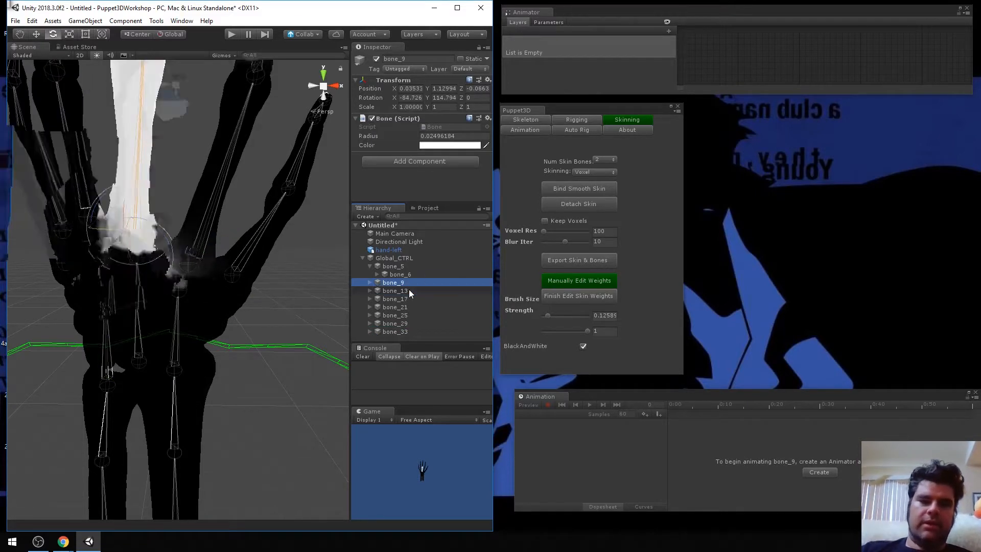
pyautogui.press('Down')
pyautogui.press('Down')
pyautogui.press('Down')
pyautogui.press('Down')
pyautogui.press('Down')
pyautogui.press('Down')
pyautogui.press('Down')
pyautogui.press('Down')
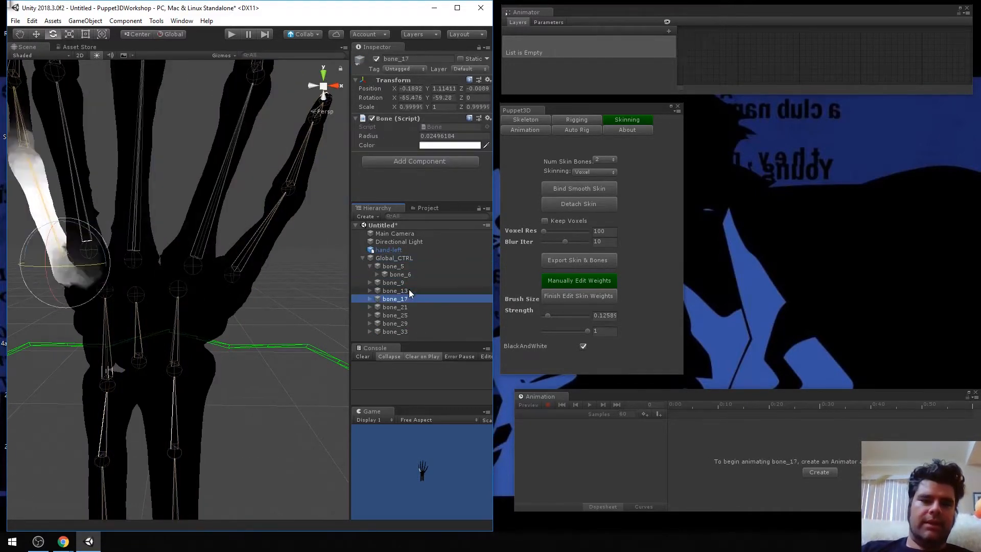
# Step: Select bone_21 and examine the thumb's weight influence on the hand mesh close up and from different angles
pyautogui.press('Up')
pyautogui.press('Up')
pyautogui.press('Down')
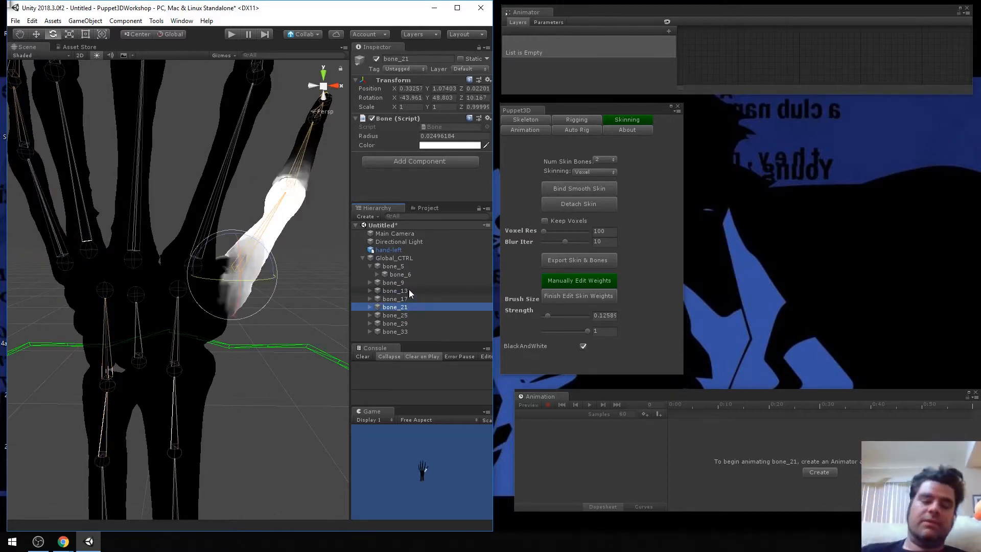
pyautogui.moveTo(273, 346)
pyautogui.keyDown('alt'); pyautogui.mouseDown()
pyautogui.moveTo(169, 339)
pyautogui.moveTo(215, 327)
pyautogui.moveTo(154, 327)
pyautogui.moveTo(204, 318)
pyautogui.moveTo(70, 329)
pyautogui.moveTo(171, 368)
pyautogui.moveTo(234, 364)
pyautogui.mouseUp(); pyautogui.keyUp('alt')
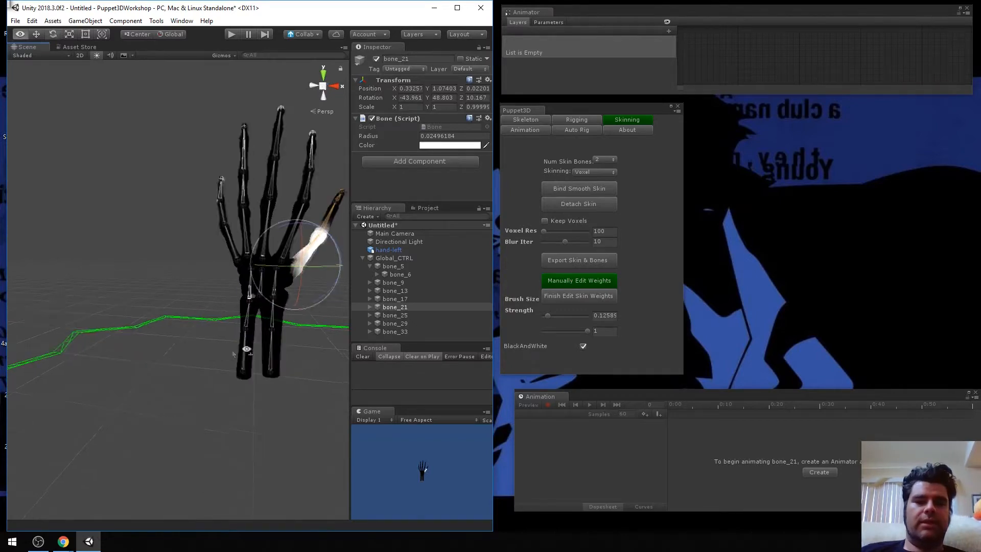
pyautogui.scroll(5, 231, 349)
pyautogui.moveTo(241, 357)
pyautogui.keyDown('alt'); pyautogui.mouseDown()
pyautogui.moveTo(247, 332)
pyautogui.moveTo(229, 315)
pyautogui.moveTo(266, 306)
pyautogui.mouseUp(); pyautogui.keyUp('alt')
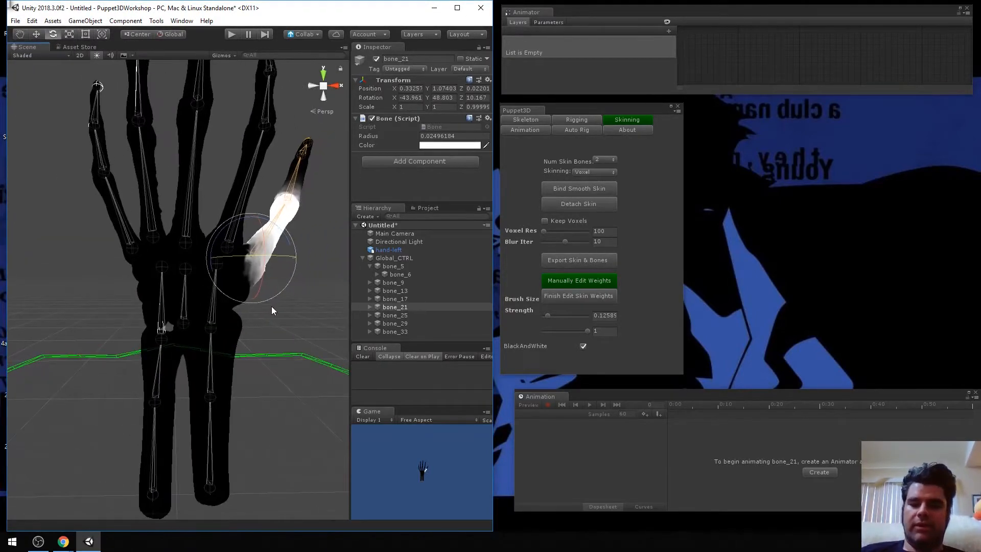
pyautogui.scroll(-5, 271, 307)
# Step: Select bone_25 to view its weight influence on the forearm and dismiss the low-battery notification
pyautogui.click(384, 308)
pyautogui.press('Down')
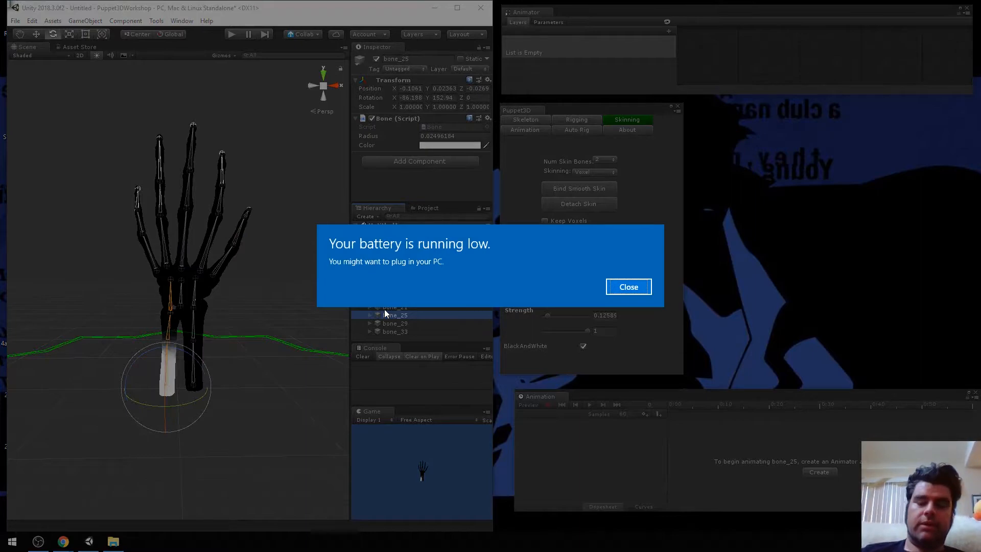
pyautogui.click(633, 287)
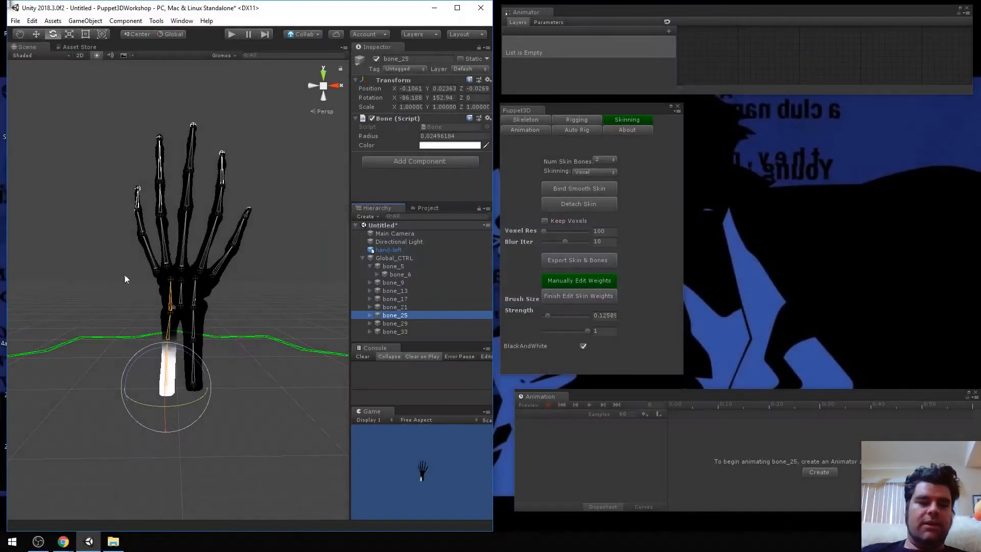
# Step: Cycle back and forth through the root bones under Global_CTRL to compare weight influences across the fingers, thumb, wrist and forearm
pyautogui.press('Up')
pyautogui.press('Up')
pyautogui.press('Up')
pyautogui.press('Up')
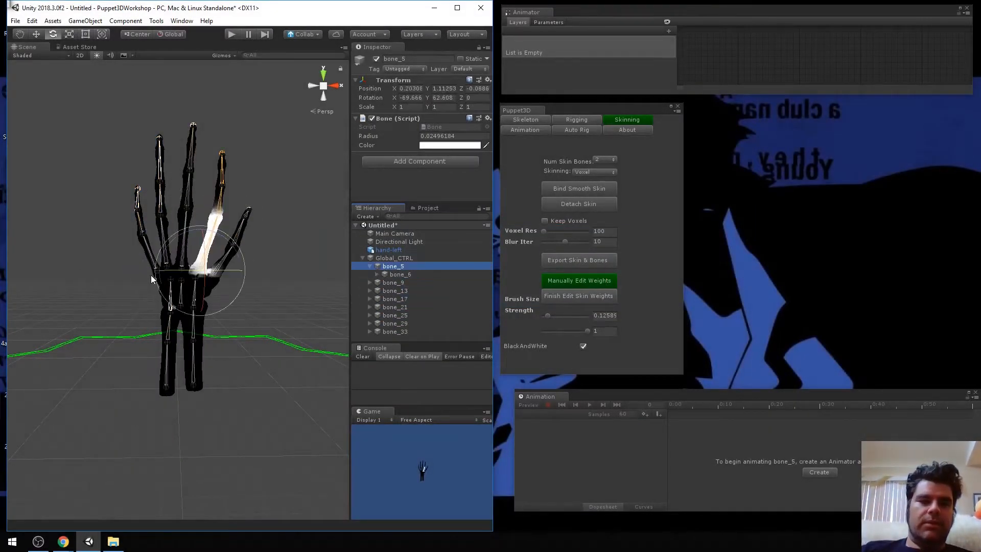
pyautogui.press('Down')
pyautogui.press('Down')
pyautogui.press('Down')
pyautogui.press('Down')
pyautogui.press('Down')
pyautogui.press('Down')
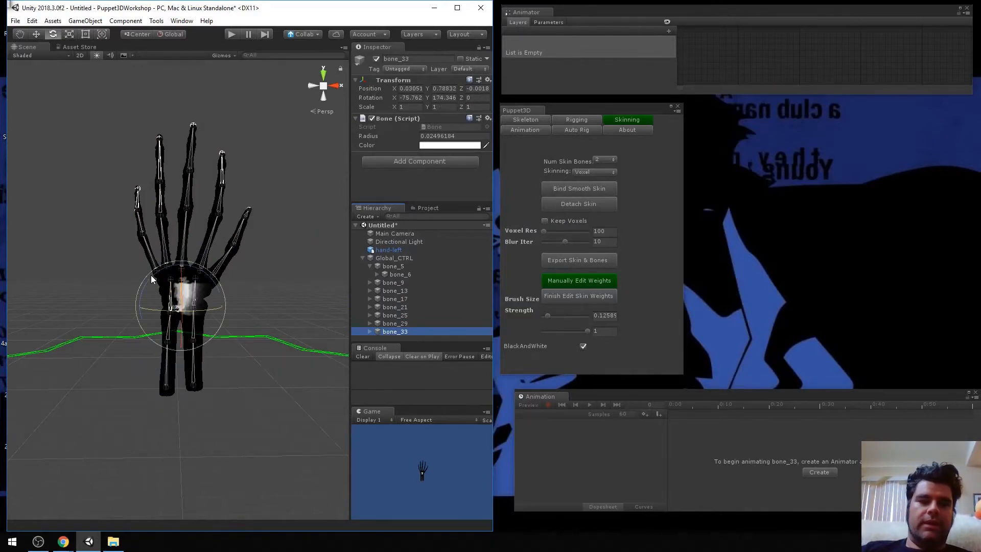
pyautogui.press('Up')
pyautogui.press('Up')
pyautogui.press('Up')
pyautogui.press('Up')
pyautogui.press('Up')
pyautogui.press('Down')
pyautogui.press('Down')
pyautogui.press('Down')
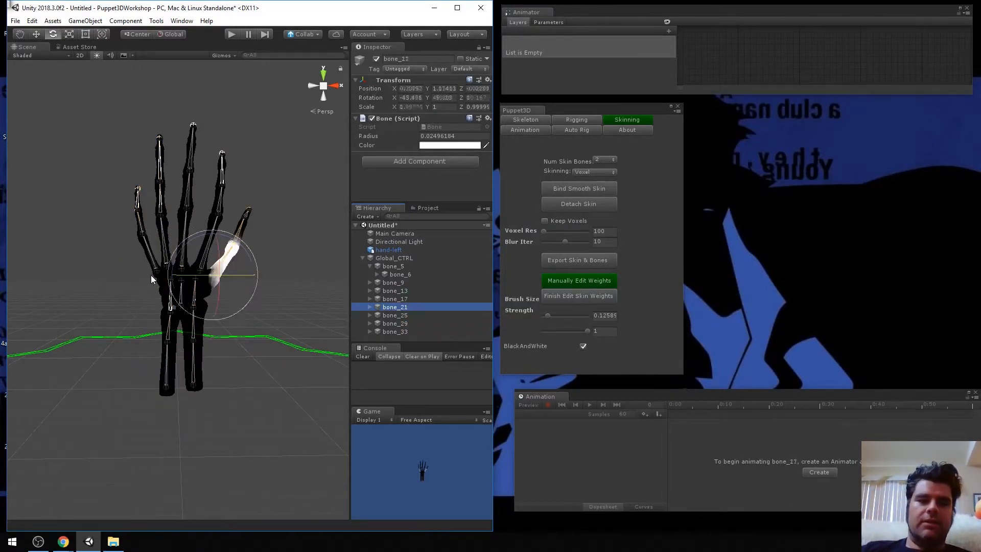
pyautogui.press('Up')
pyautogui.press('Up')
pyautogui.press('Up')
pyautogui.press('Up')
pyautogui.press('Up')
pyautogui.press('Up')
pyautogui.press('Up')
pyautogui.press('Up')
pyautogui.press('Up')
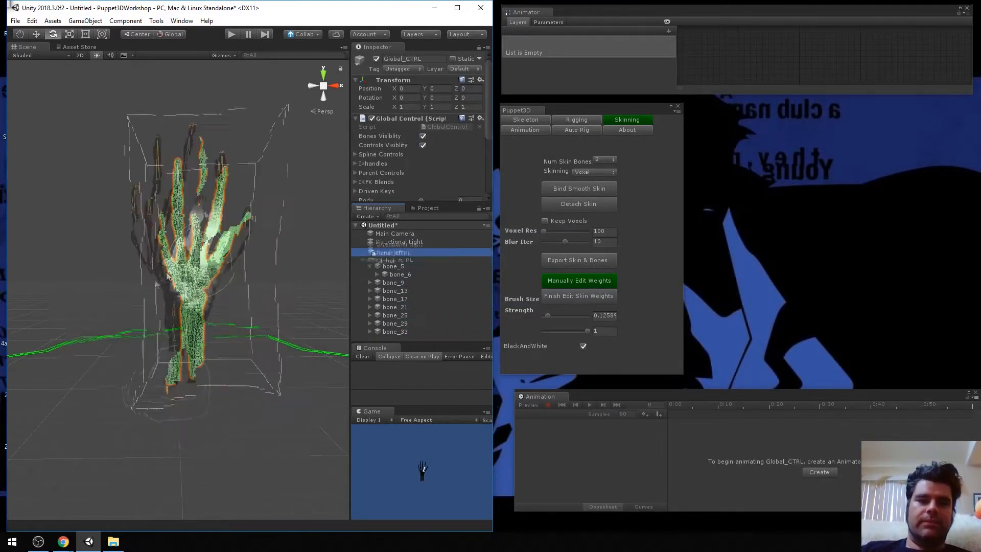
pyautogui.press('Down')
pyautogui.press('Down')
pyautogui.press('Down')
pyautogui.press('Down')
pyautogui.press('Down')
pyautogui.press('Down')
pyautogui.press('Down')
pyautogui.press('Down')
pyautogui.press('Down')
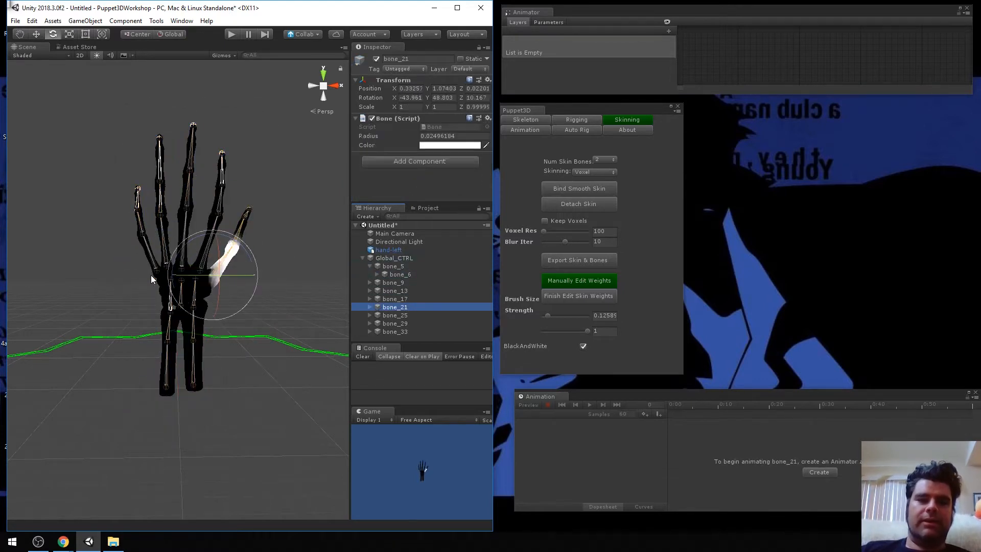
pyautogui.press('Down')
pyautogui.press('Up')
pyautogui.press('Up')
pyautogui.press('Up')
pyautogui.press('Up')
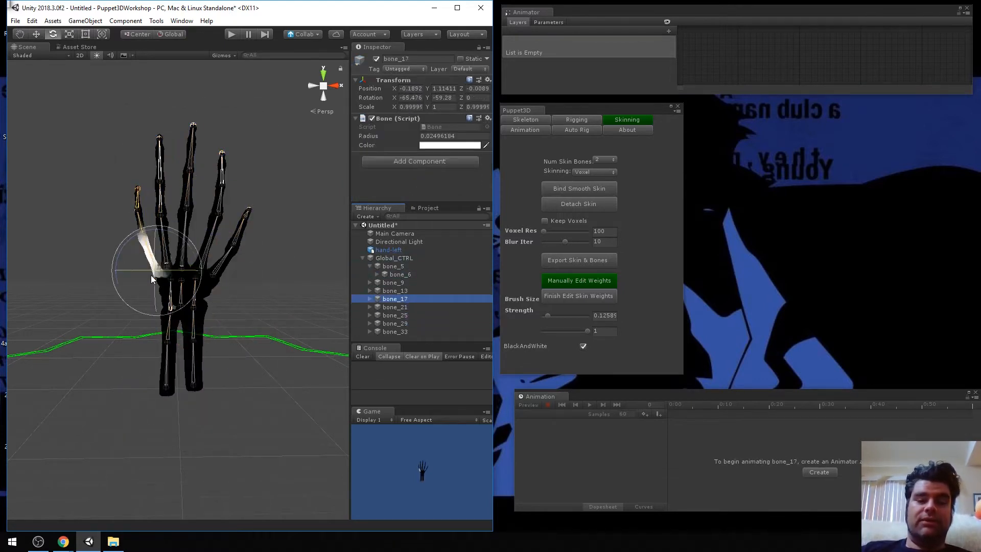
# Step: Select bone_9 and inspect its weight falloff on the middle finger's base and the surrounding palm
pyautogui.press('Up')
pyautogui.scroll(10, 146, 247)
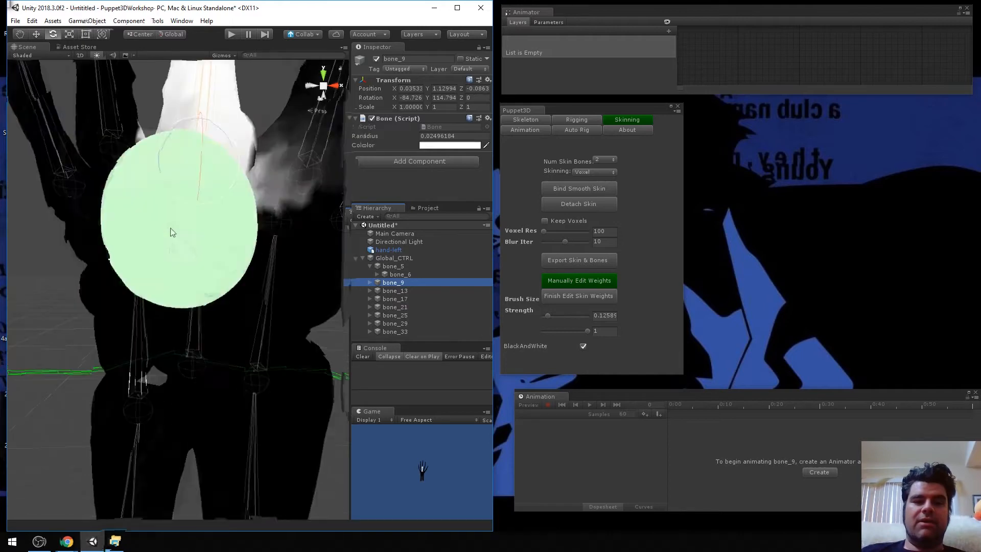
pyautogui.scroll(-7, 174, 220)
pyautogui.moveTo(175, 213); pyautogui.dragTo(234, 394, button='middle')
pyautogui.scroll(4, 295, 304)
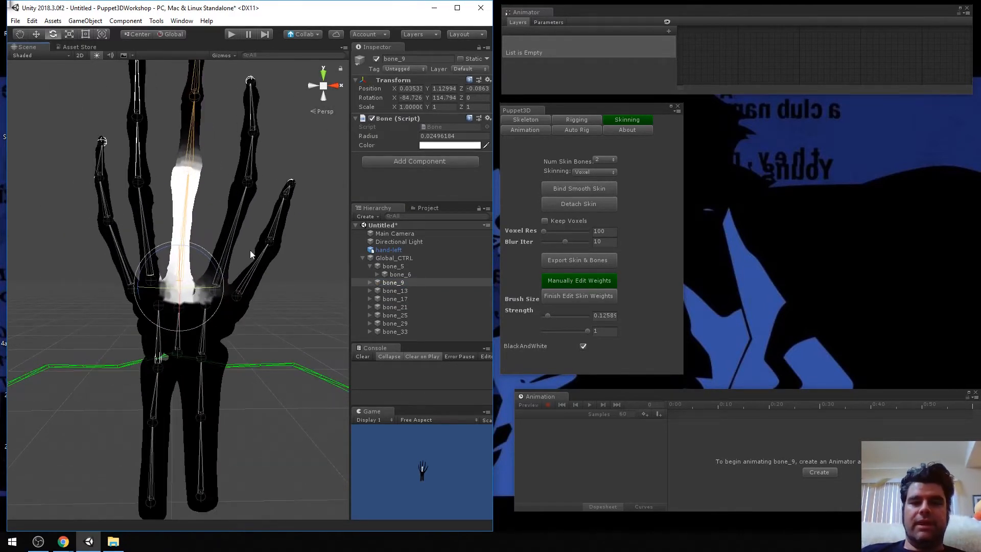
pyautogui.moveTo(250, 250); pyautogui.dragTo(232, 369, button='middle')
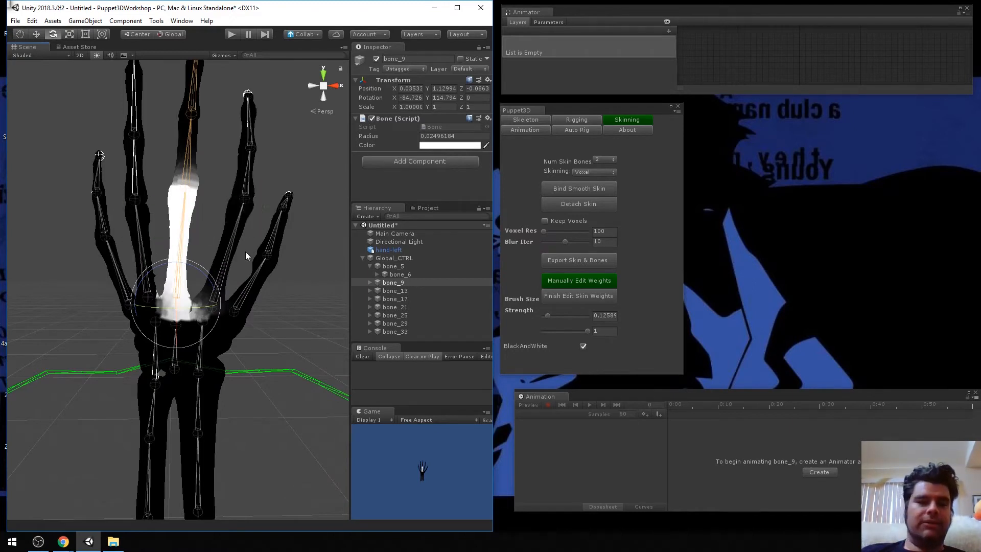
pyautogui.scroll(-3, 244, 250)
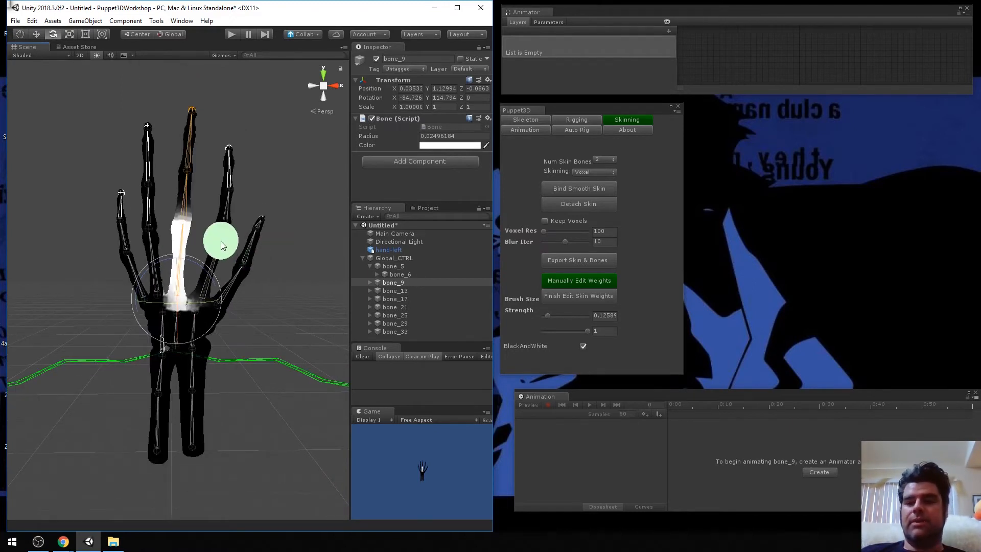